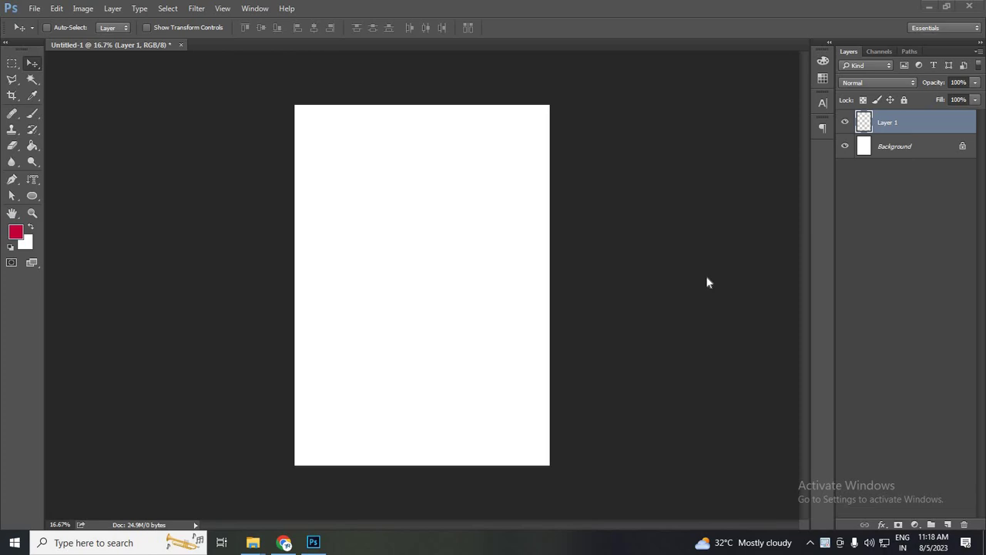
Choose the Horizontal Type Tool from the Type tool flyout
click(37, 176)
click(117, 178)
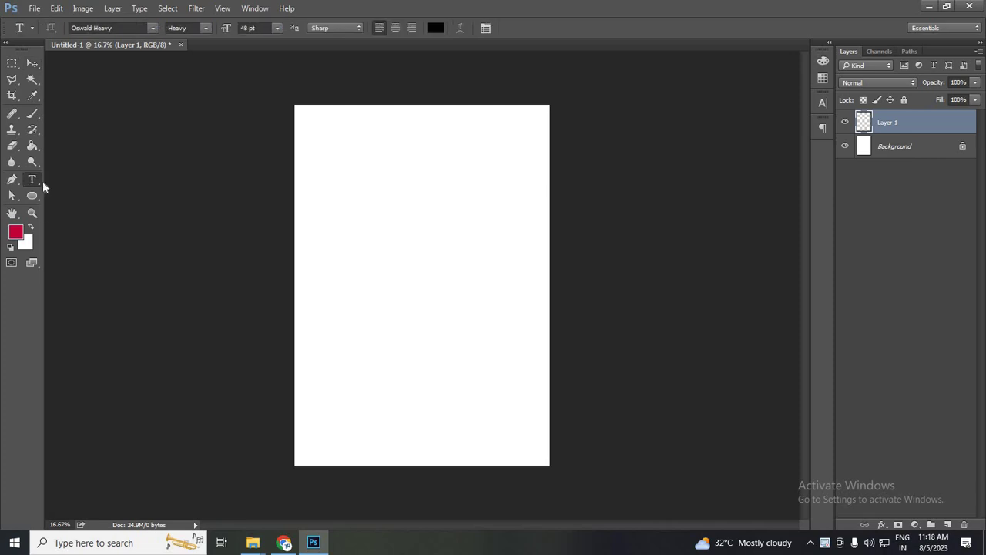
right_click(36, 182)
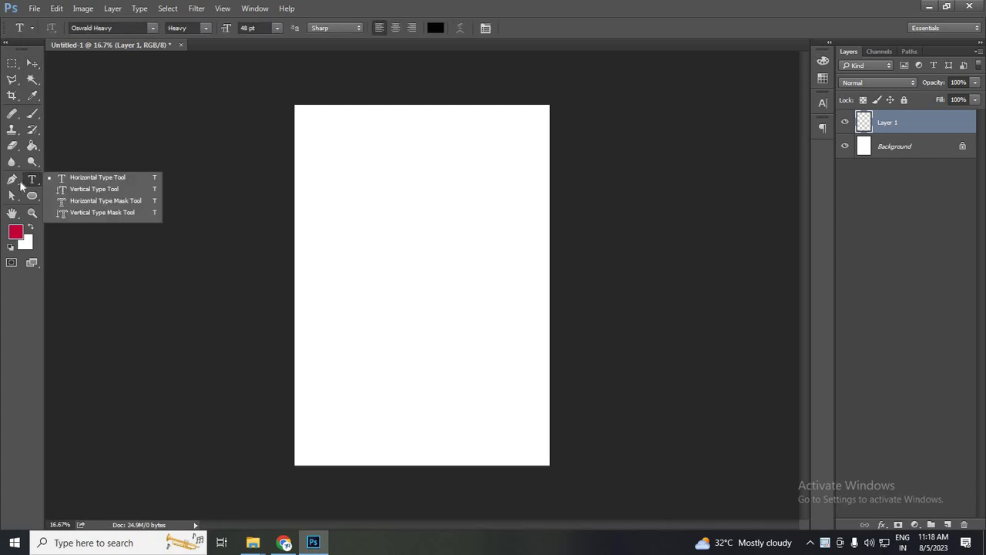
click(37, 180)
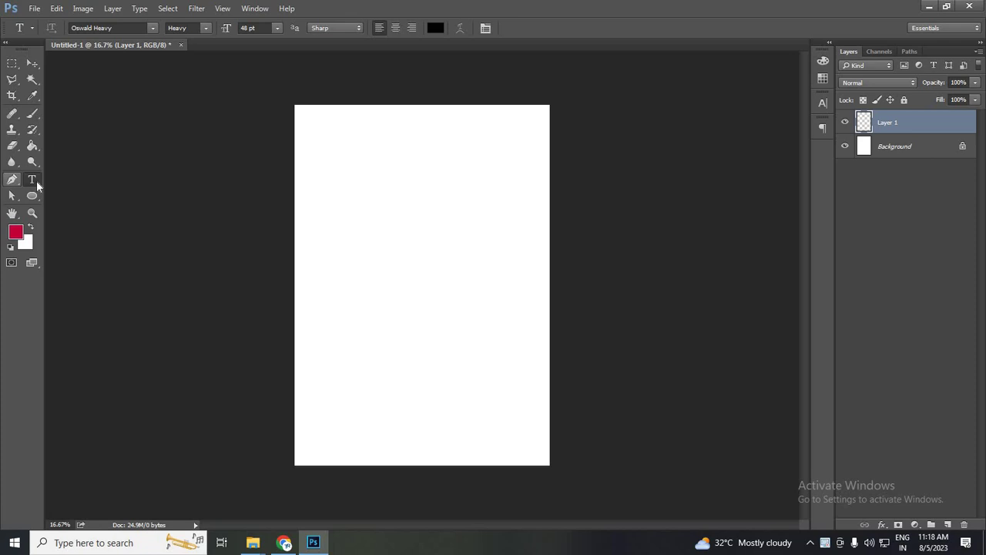
right_click(36, 180)
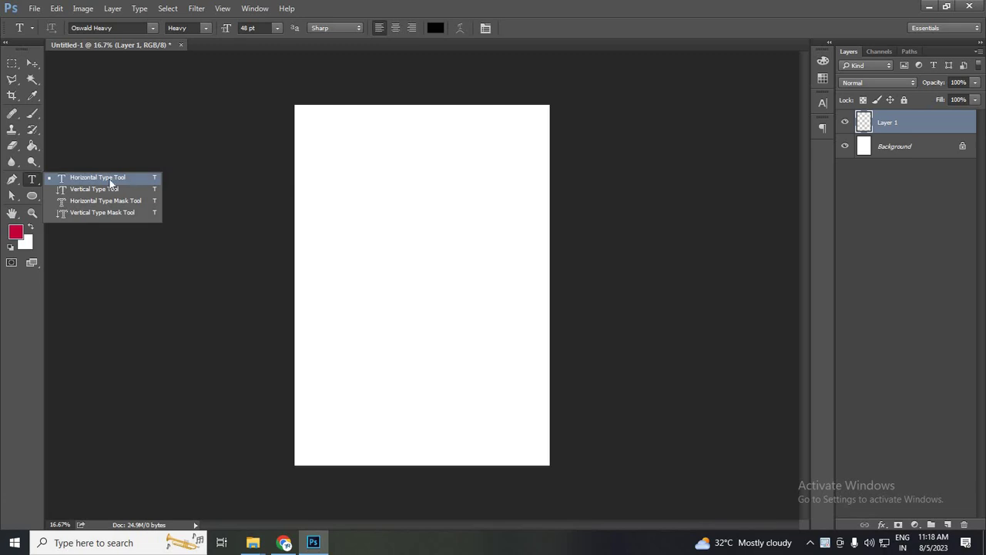
click(35, 178)
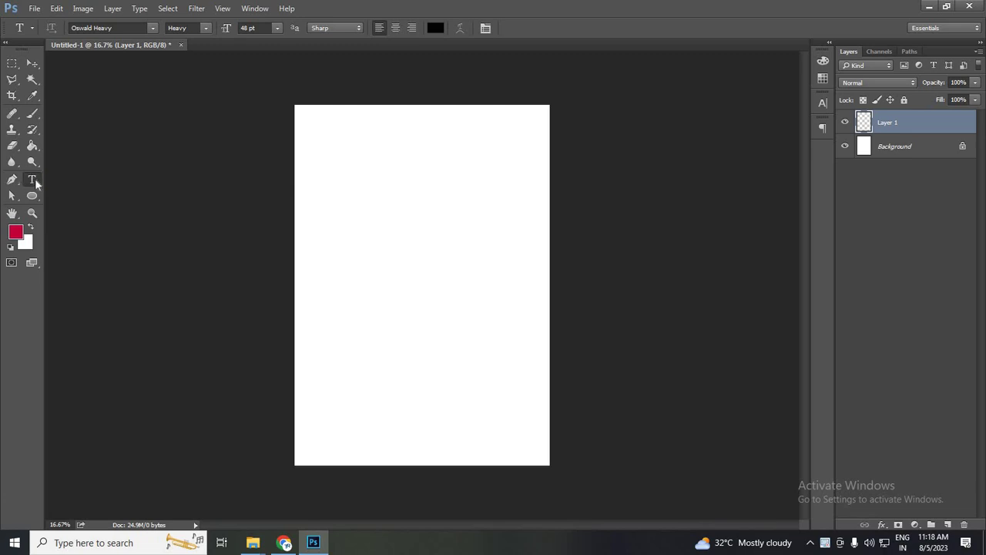
click(34, 177)
click(34, 177)
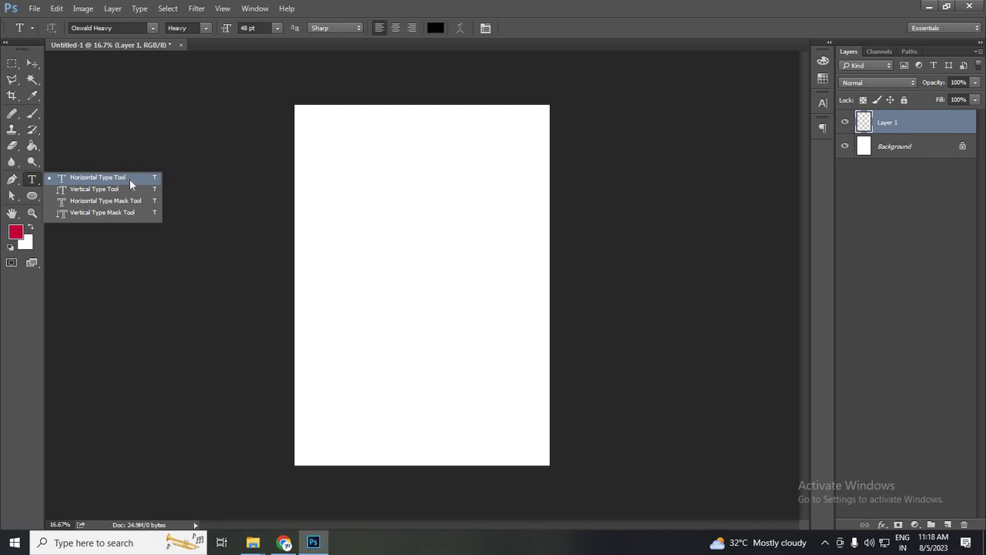
click(472, 132)
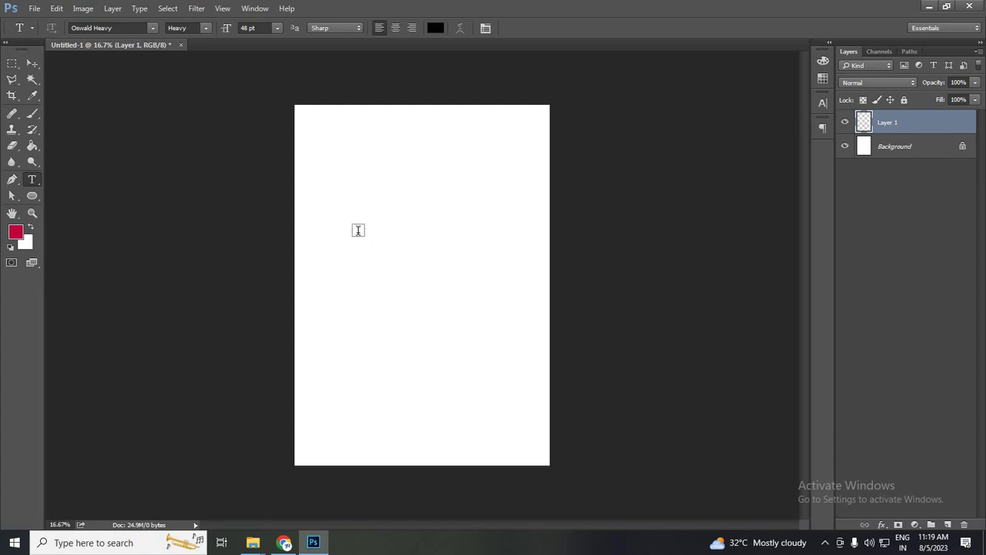
Type PHOTOSHOP on the upper part of the page and select the whole word
click(357, 229)
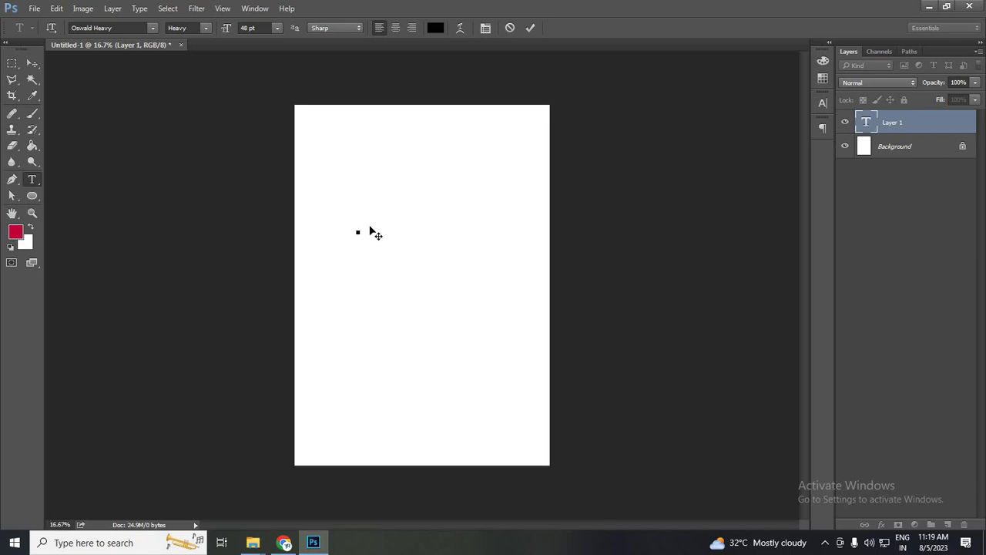
text(PHO)
text(TOSHOP)
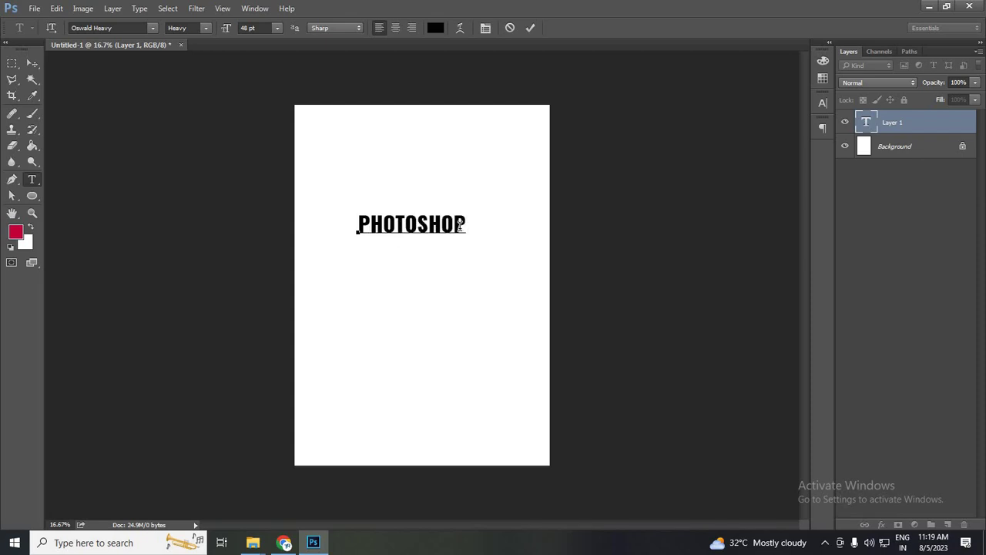
click(359, 225)
key(shift+Right)
double_click(409, 231)
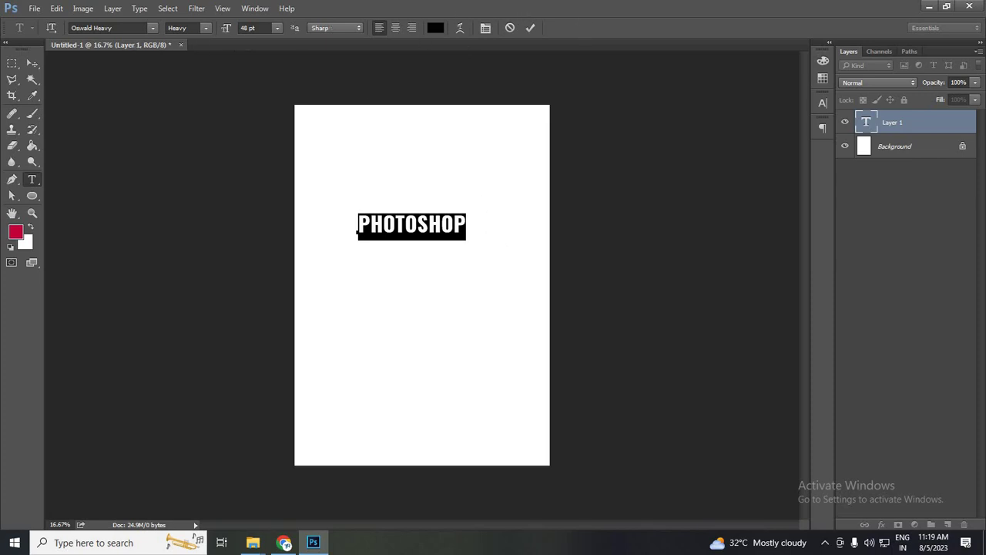
Change the PHOTOSHOP font from Oswald Heavy to Open Sans SemiCondensed Bold
click(156, 29)
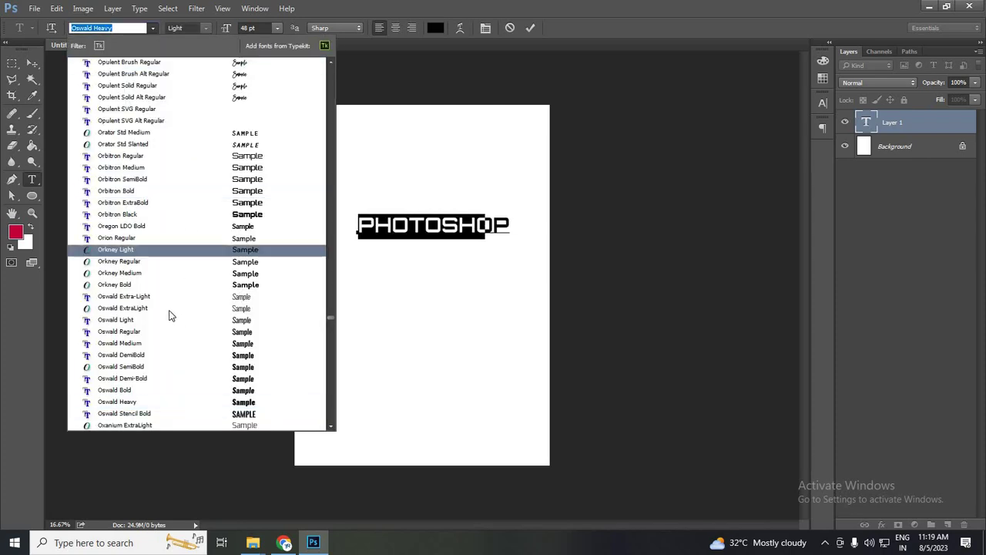
key(Down)
key(Up)
key(Up)
key(Up)
key(Up)
key(Up)
key(Up)
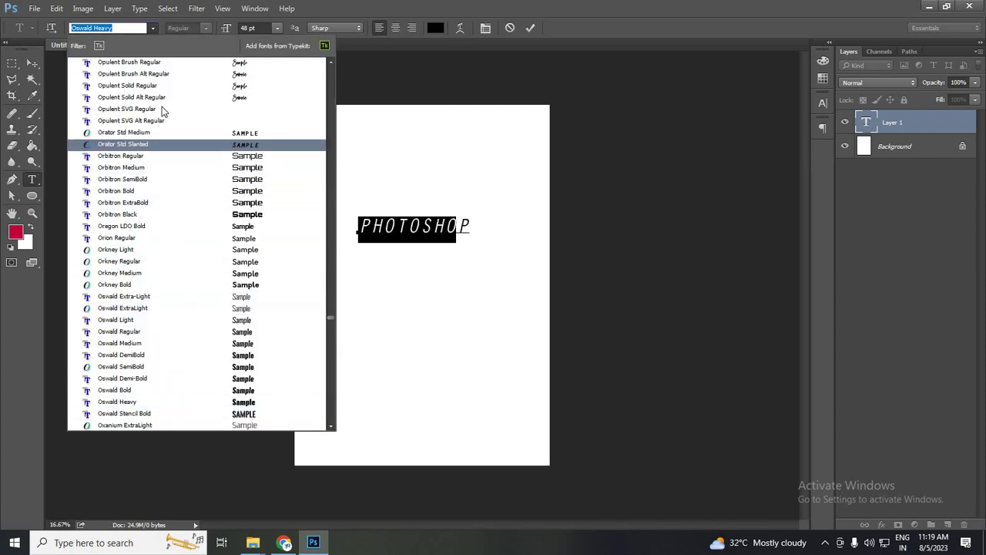
key(Up)
key(Up)
key(Up)
key(Up)
key(Up)
key(Up)
key(Up)
key(Up)
key(Up)
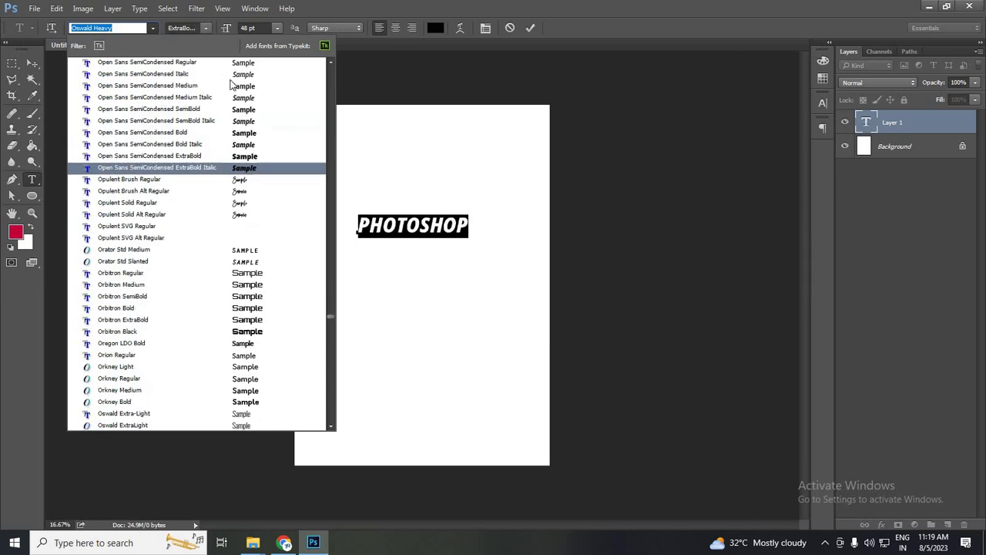
key(Up)
key(Up)
key(Up)
key(Up)
key(Up)
key(Down)
key(Down)
key(Down)
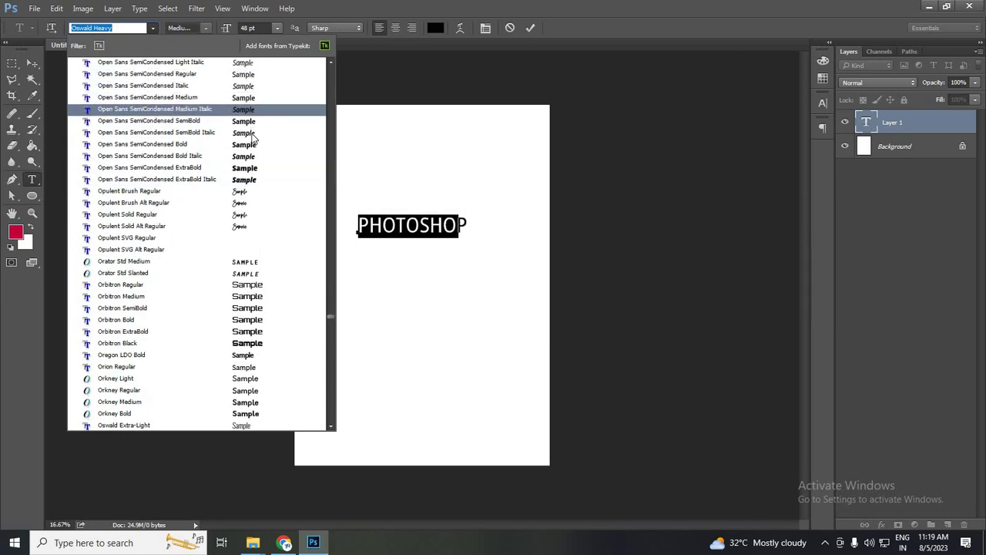
key(Down)
key(Down)
key(Down)
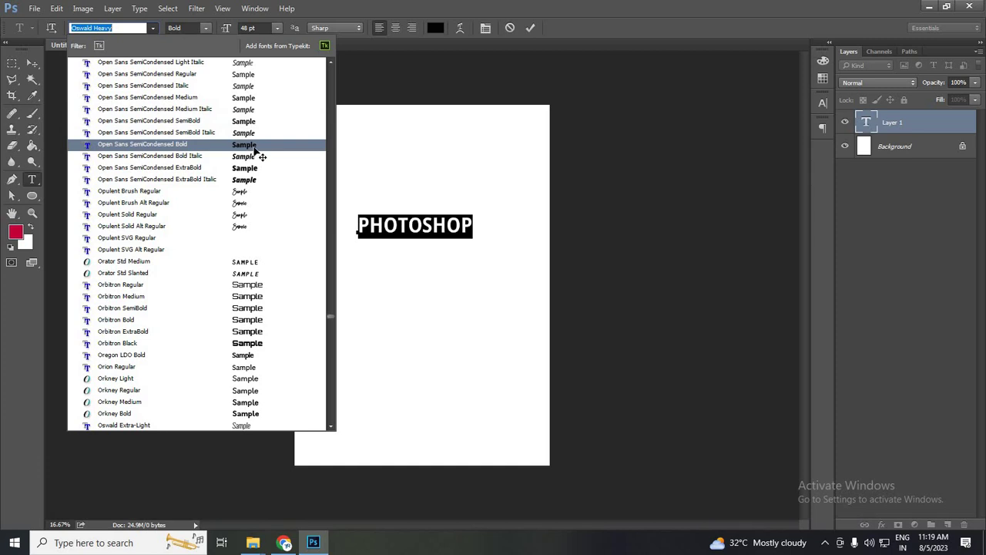
key(Return)
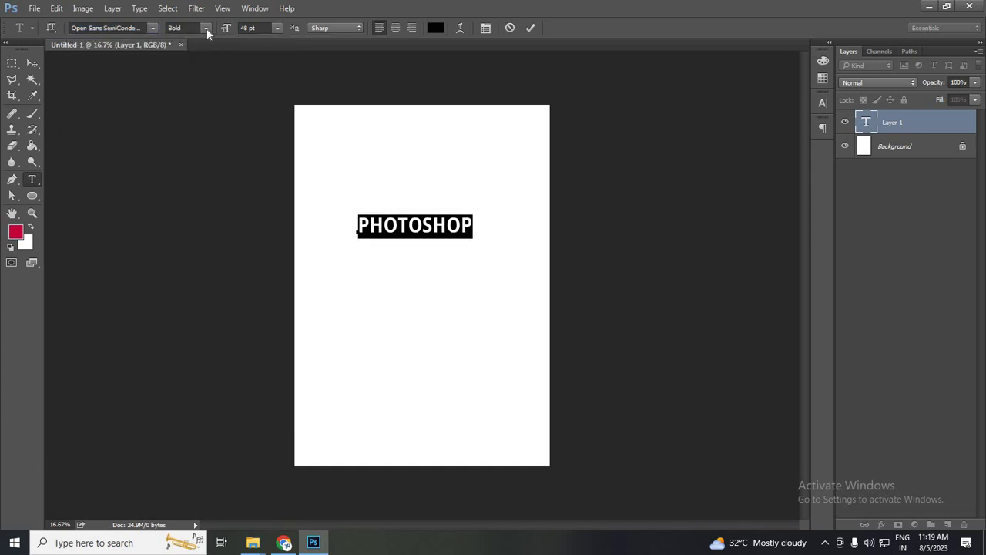
click(206, 31)
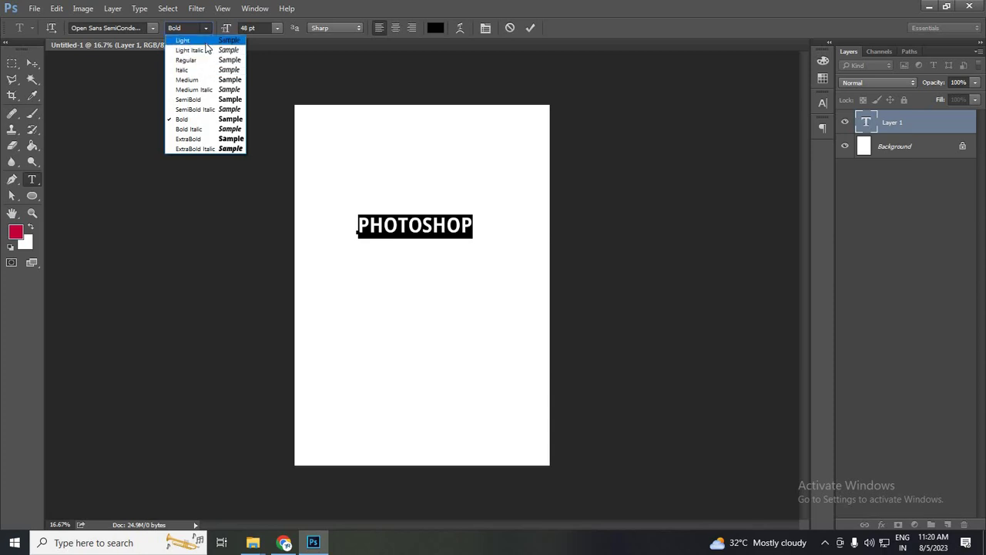
click(202, 99)
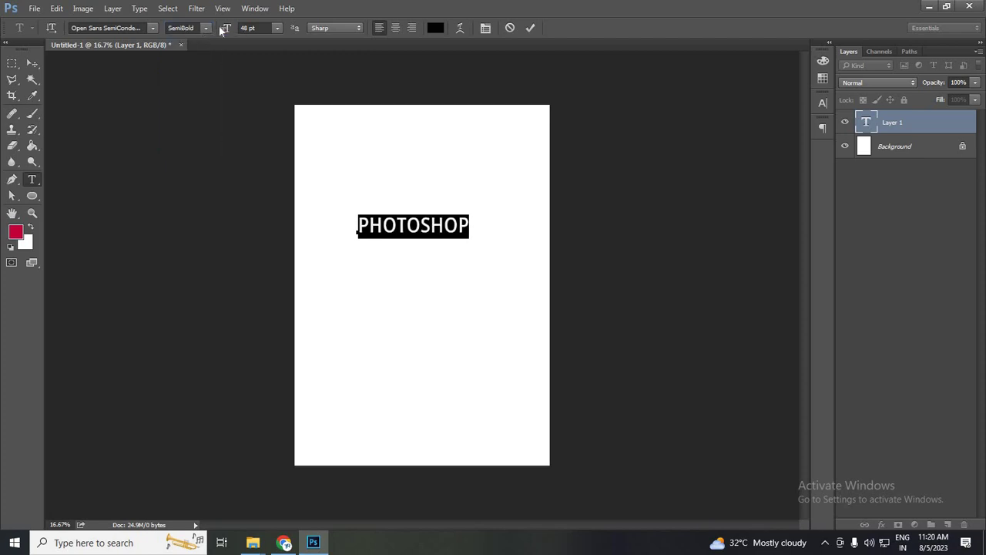
click(206, 27)
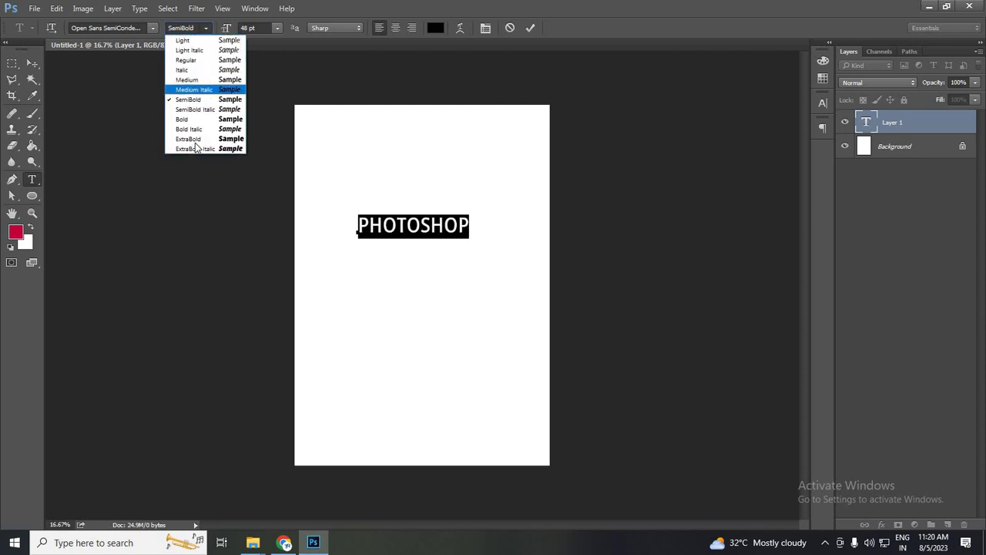
click(197, 138)
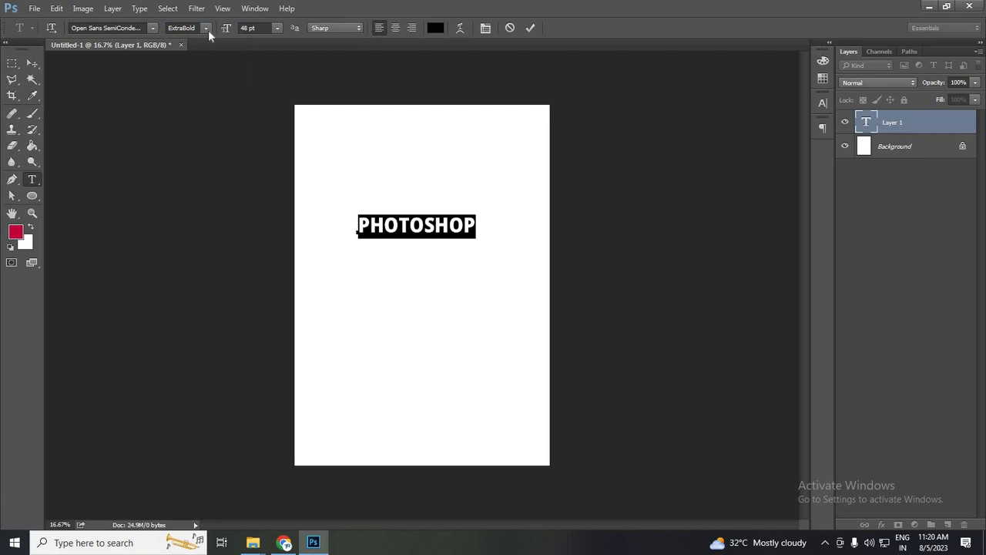
click(207, 30)
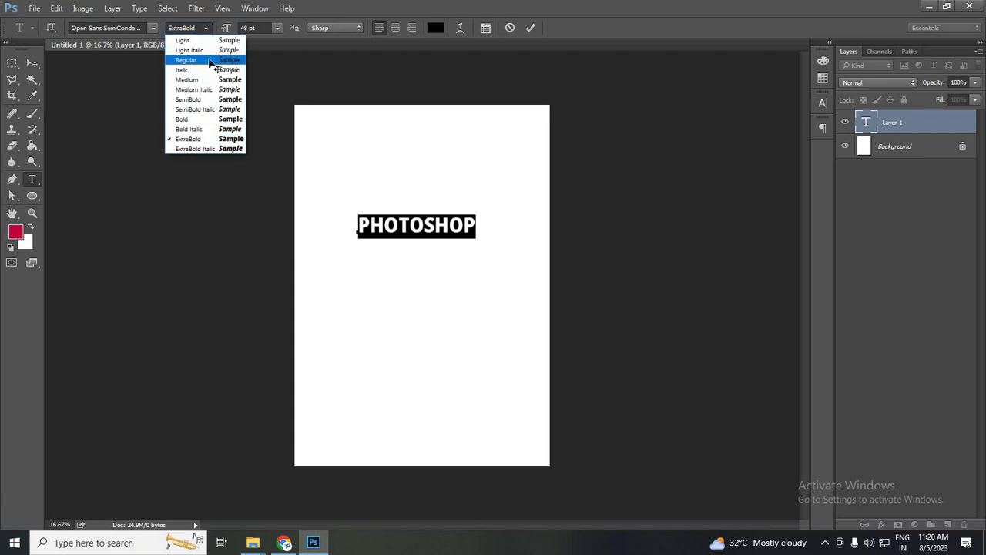
click(210, 60)
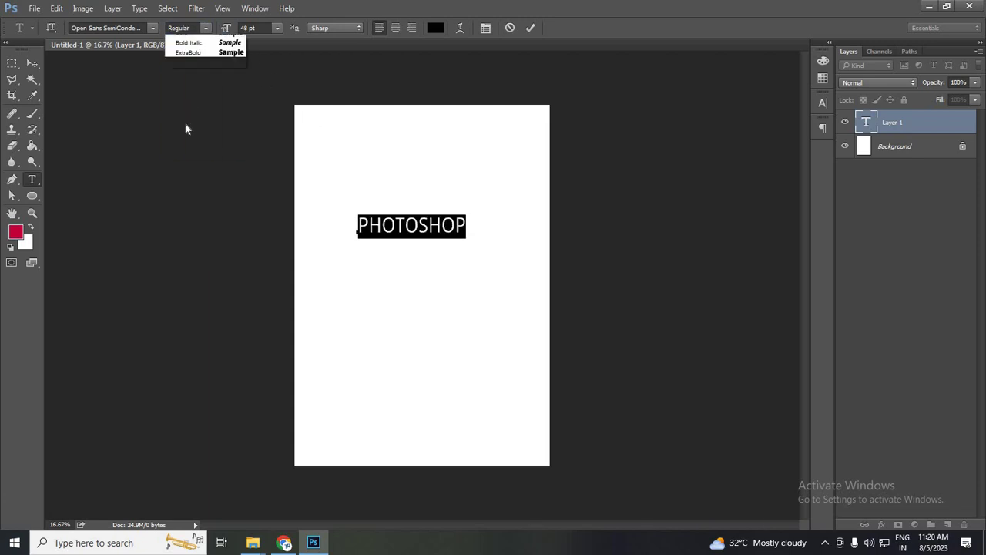
key(Return)
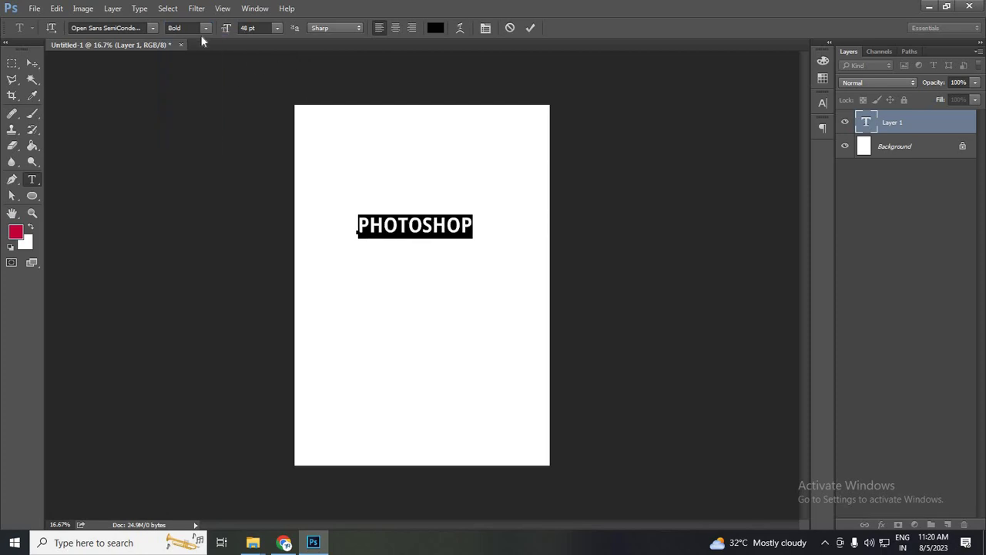
click(206, 30)
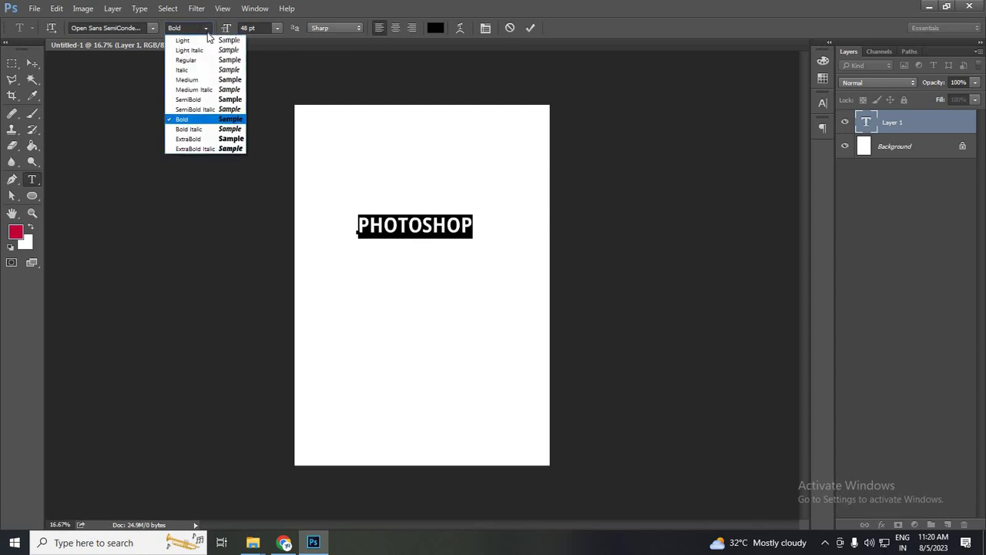
click(277, 31)
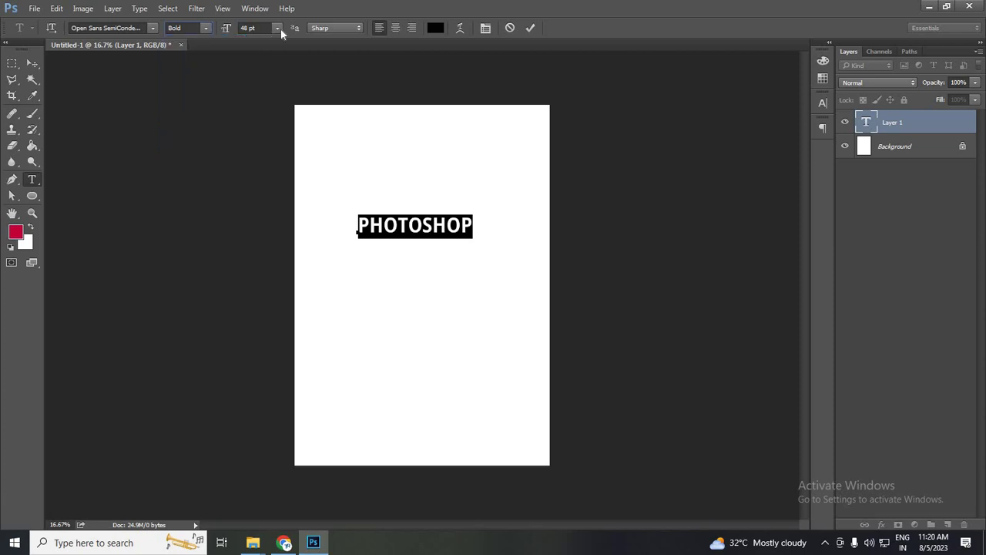
click(278, 32)
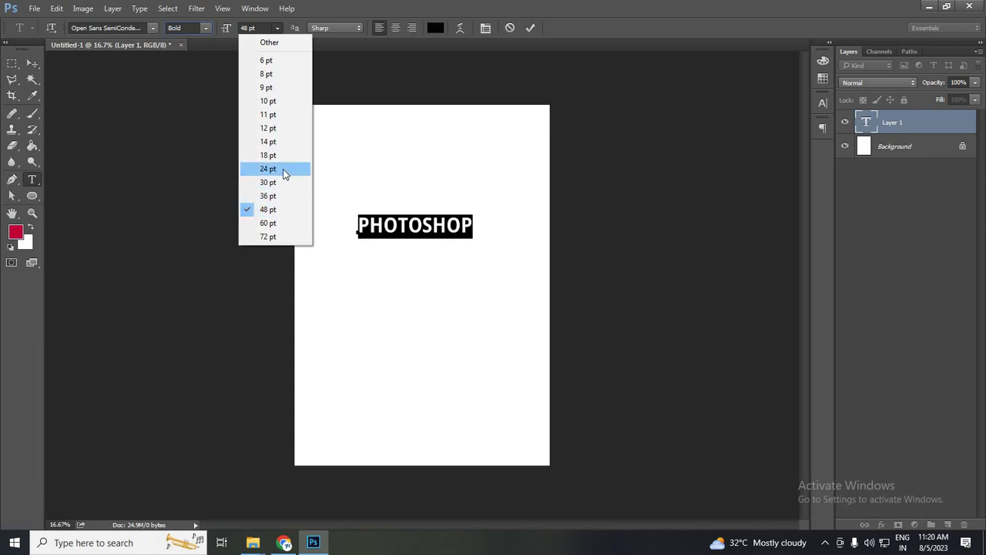
Set the PHOTOSHOP heading to 150 pt and commit the text
click(283, 174)
click(277, 28)
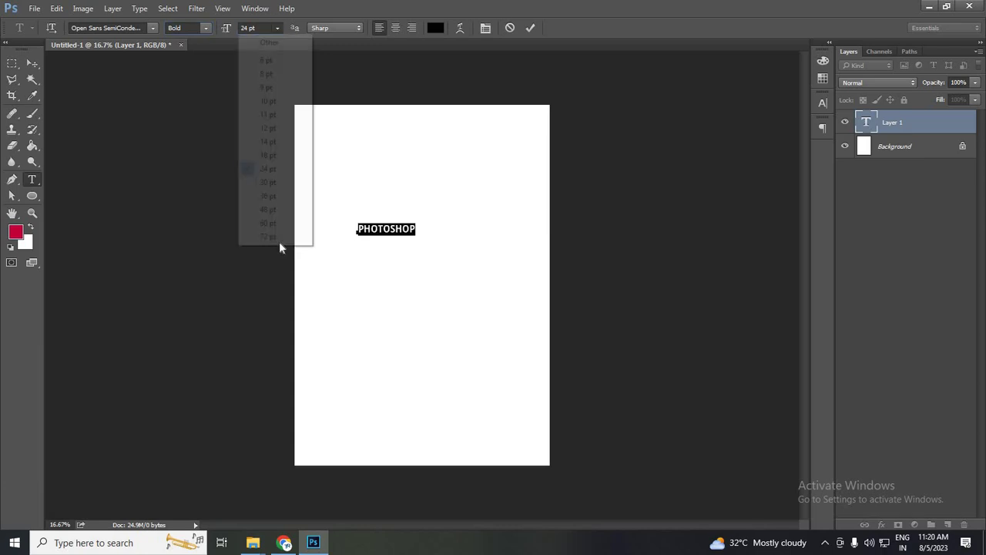
click(280, 240)
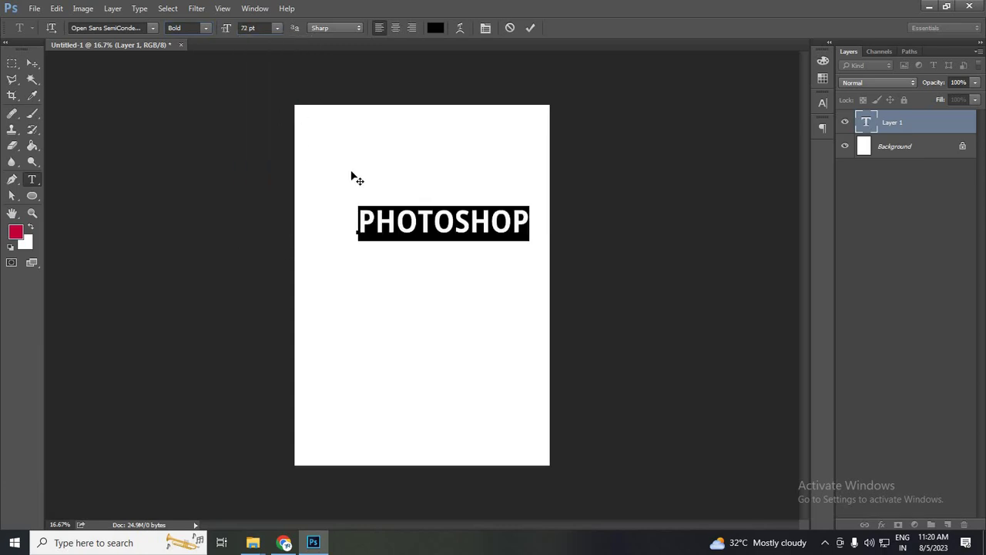
click(248, 27)
key(alt+Down)
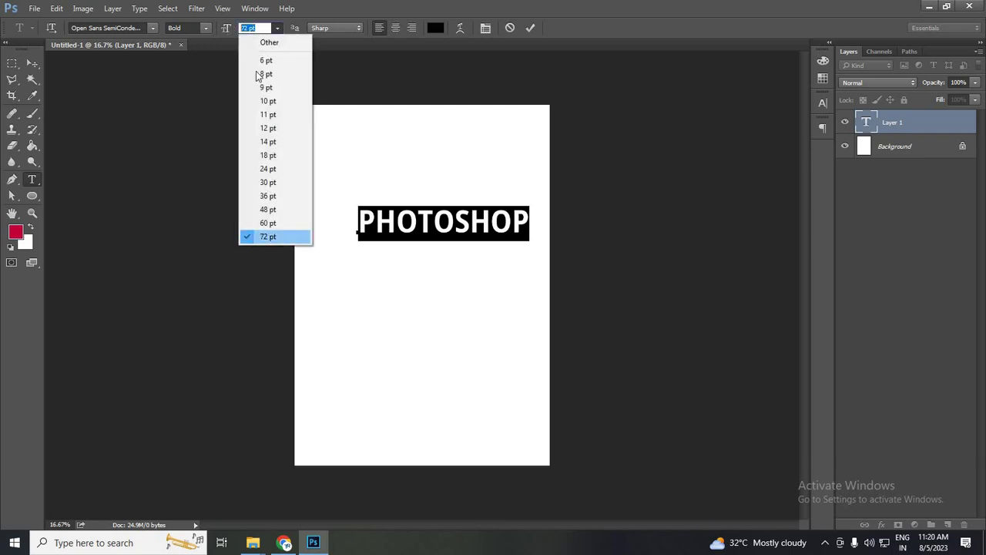
click(268, 28)
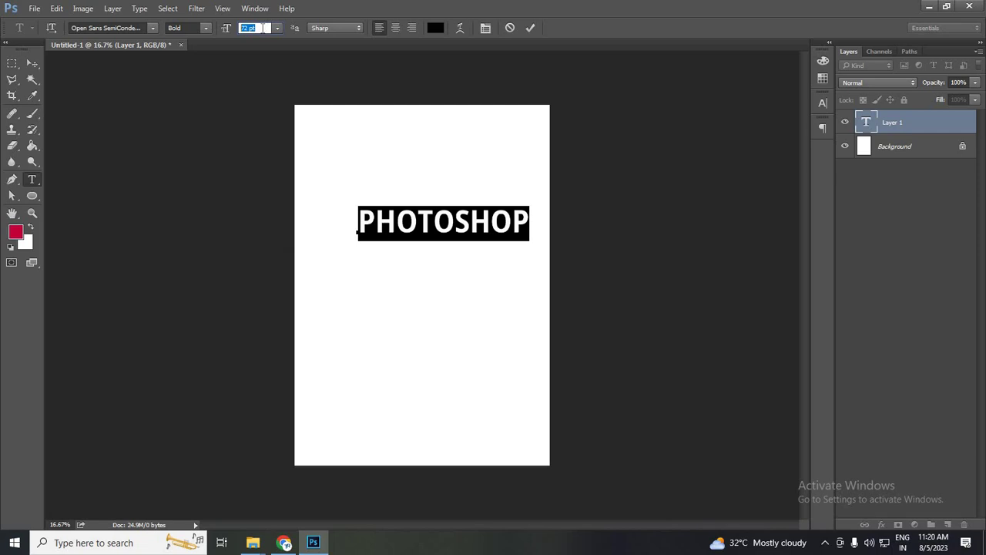
text(1)
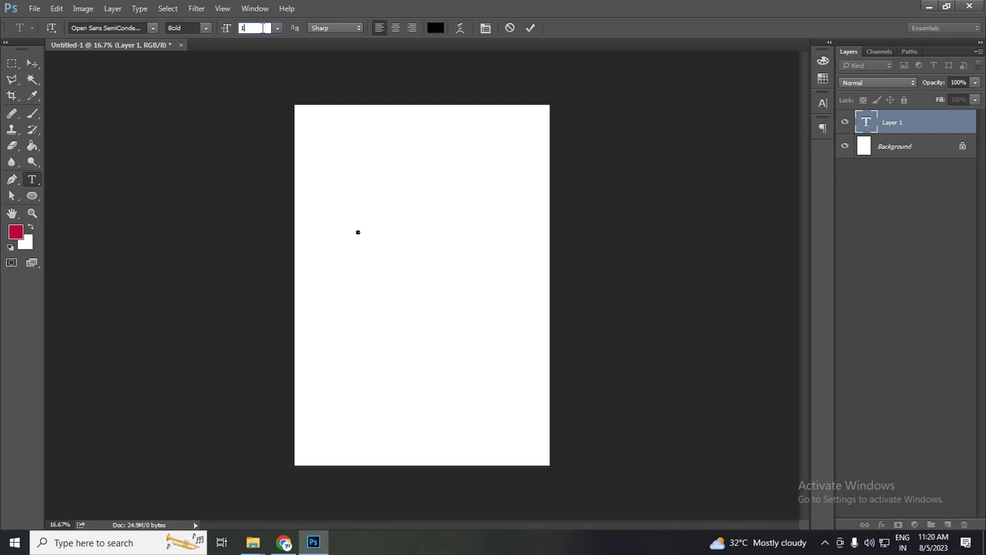
text(50)
key(Return)
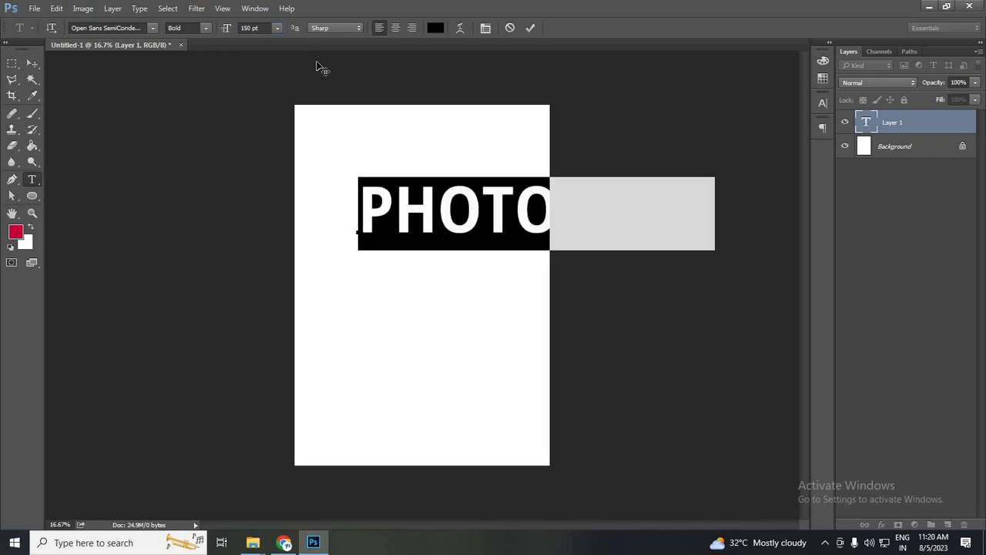
click(32, 62)
Drag the PHOTOSHOP heading left and down, then put the text cursor back into it
click(530, 27)
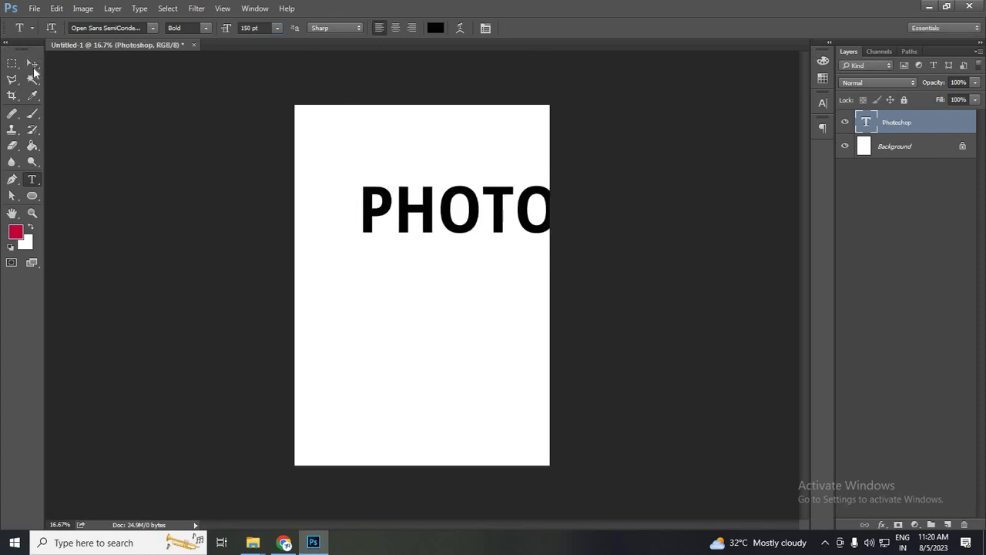
drag(414, 248, 394, 283)
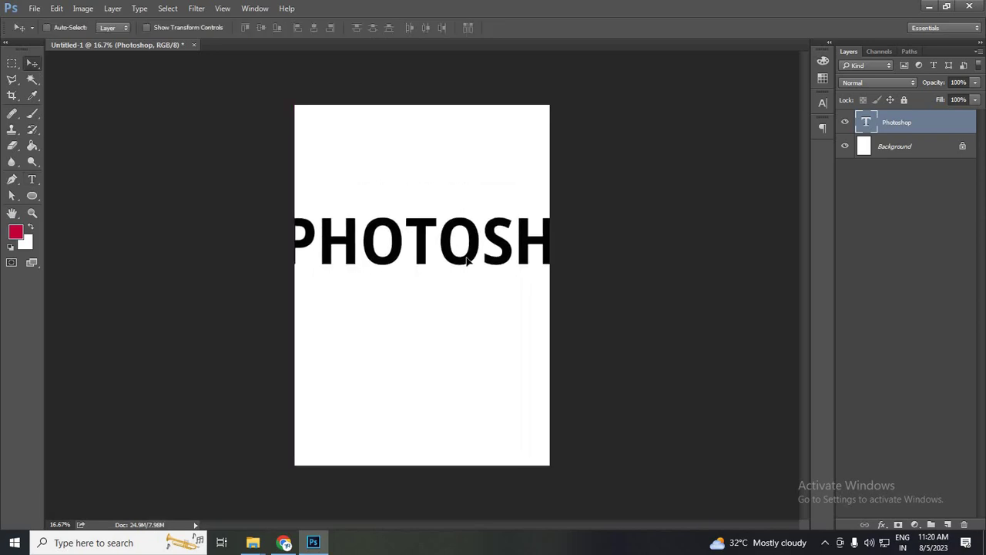
drag(509, 231, 482, 231)
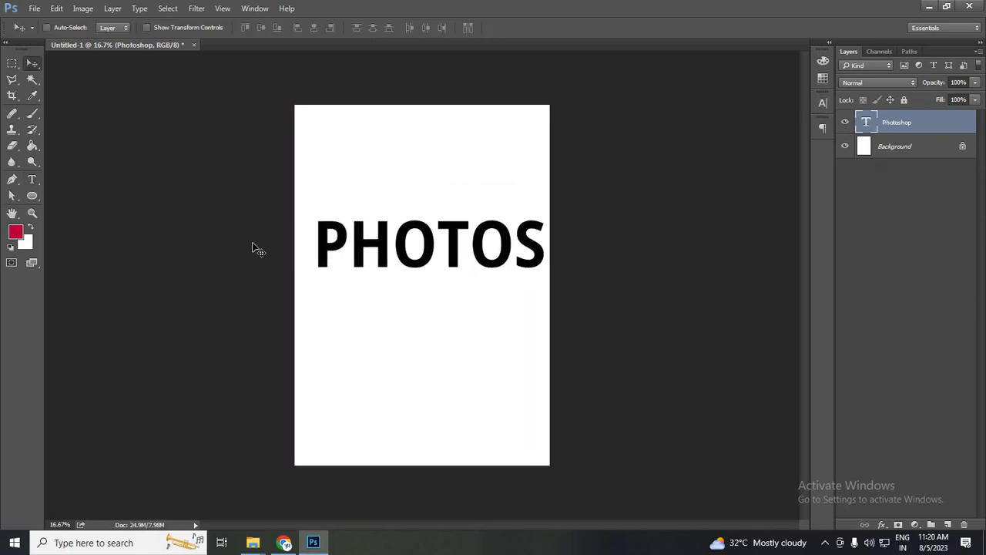
click(32, 179)
click(397, 254)
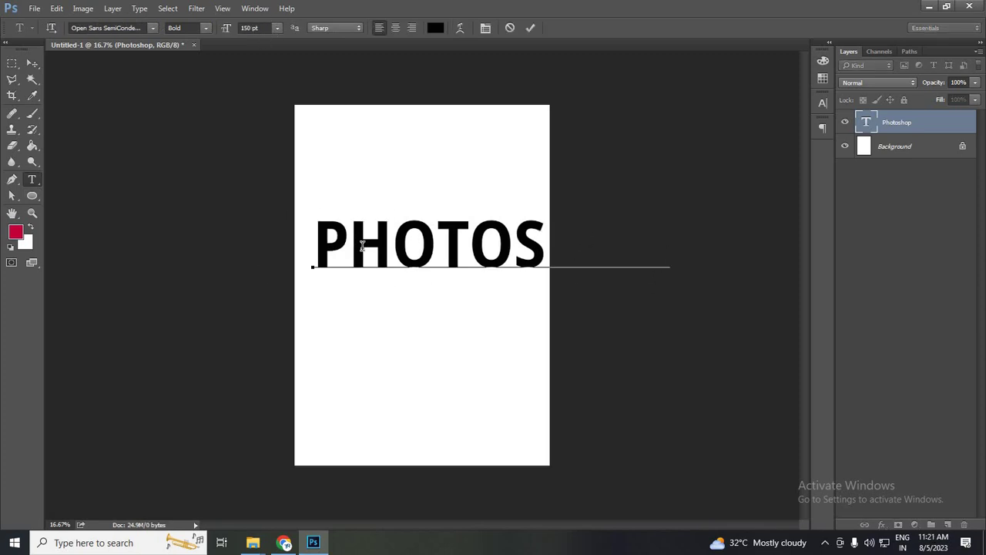
Select all of the heading text and resize it to 72 pt
click(427, 263)
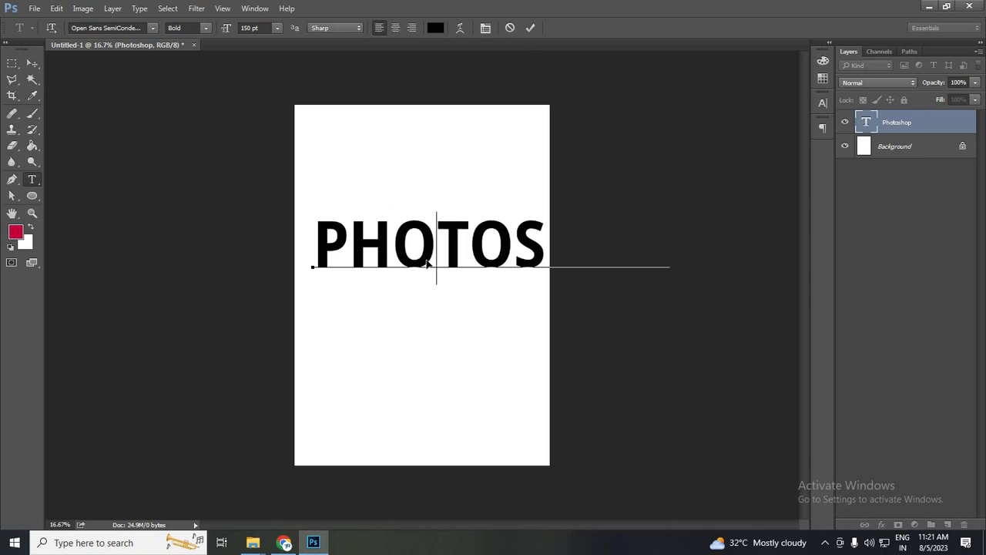
key(ctrl+a)
click(277, 27)
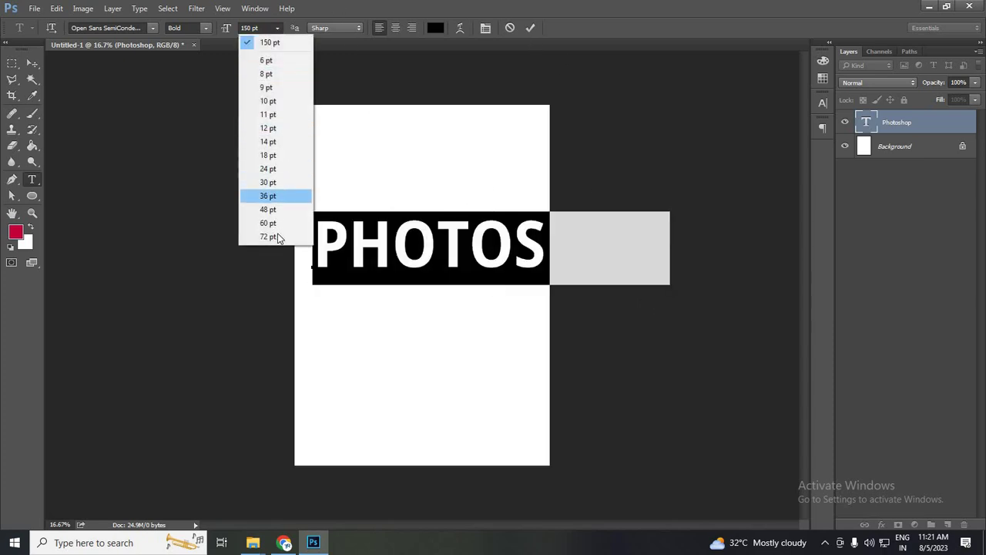
click(273, 237)
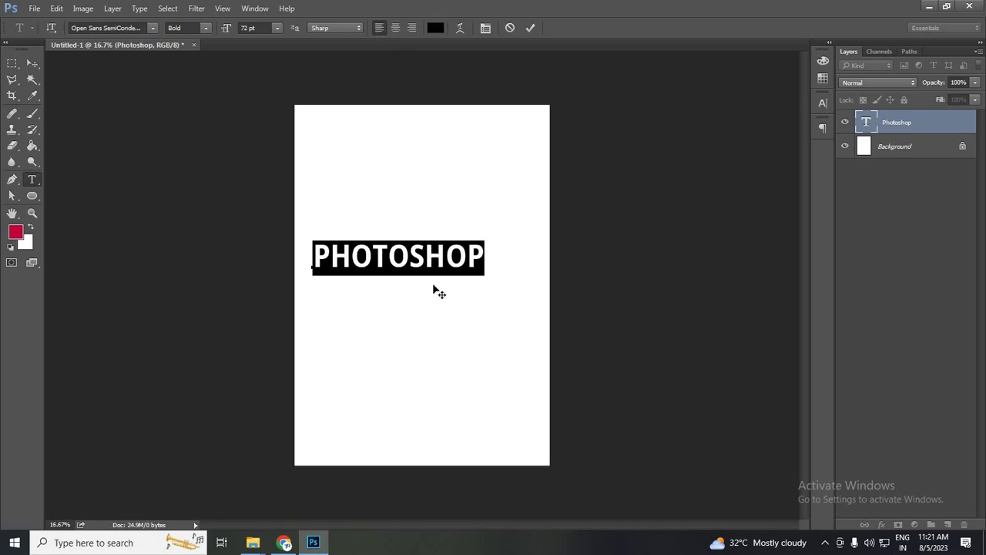
click(400, 31)
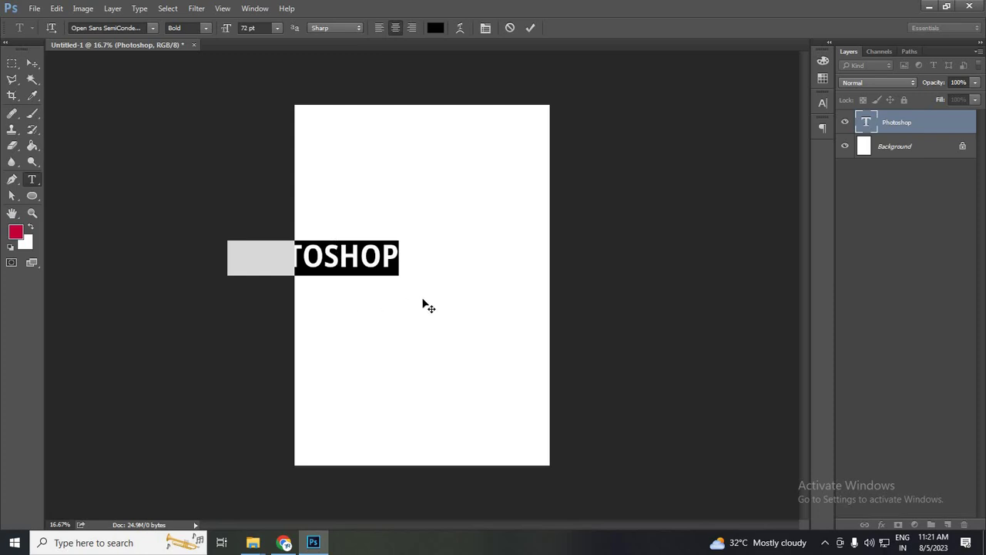
click(412, 28)
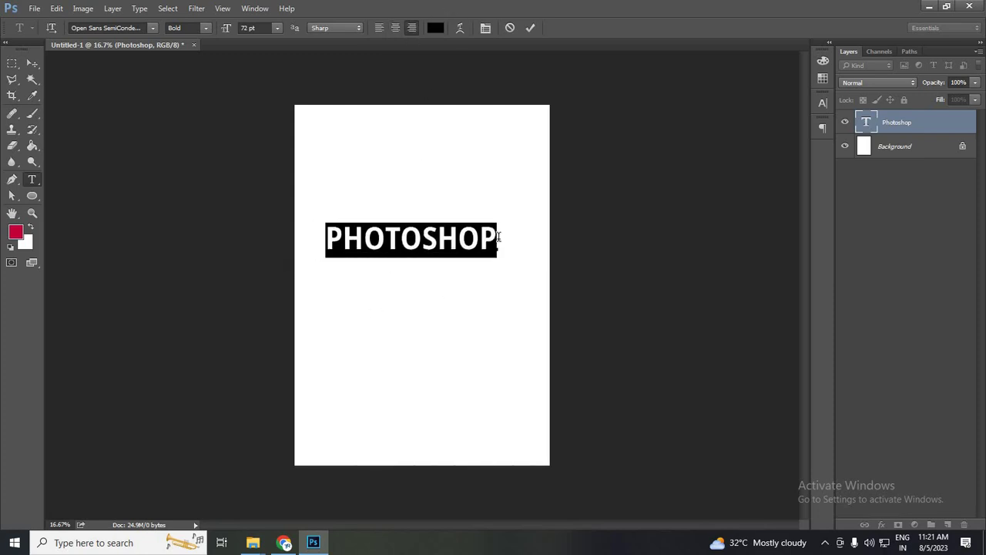
Reselect the whole heading and set its alignment to centre
click(494, 239)
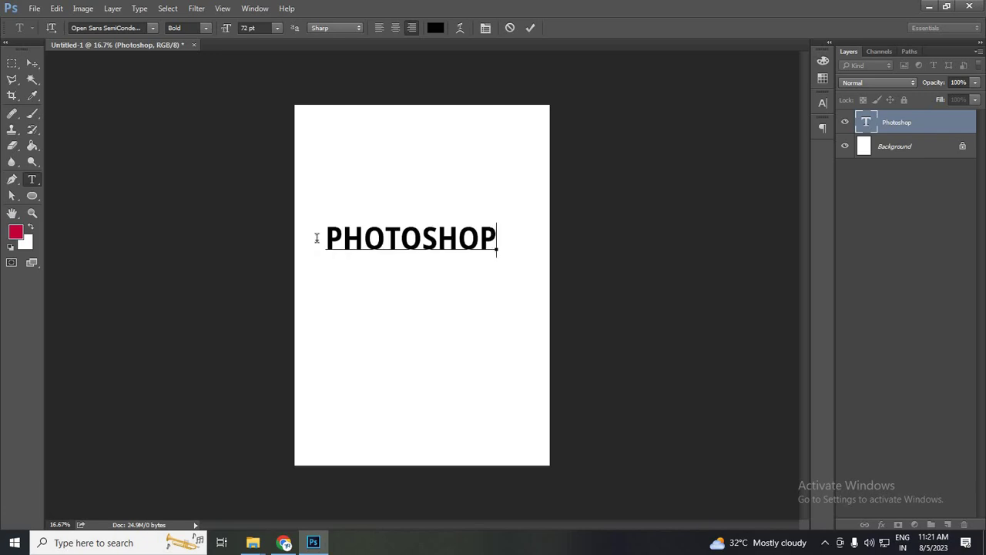
drag(316, 238, 575, 242)
click(498, 231)
key(shift+Left)
key(shift+Left)
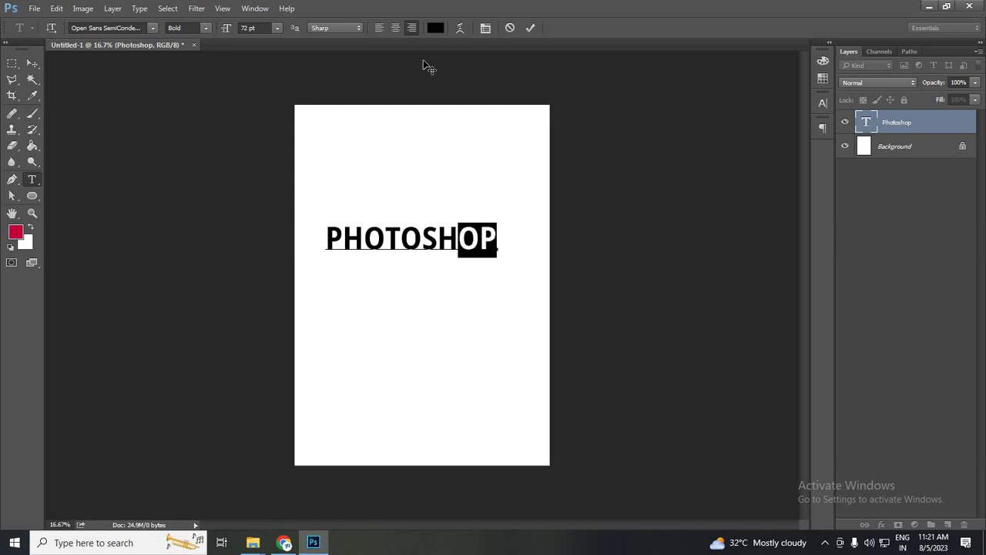
key(shift+Left)
key(shift+Left)
key(shift+Left)
key(ctrl+shift+c)
click(469, 251)
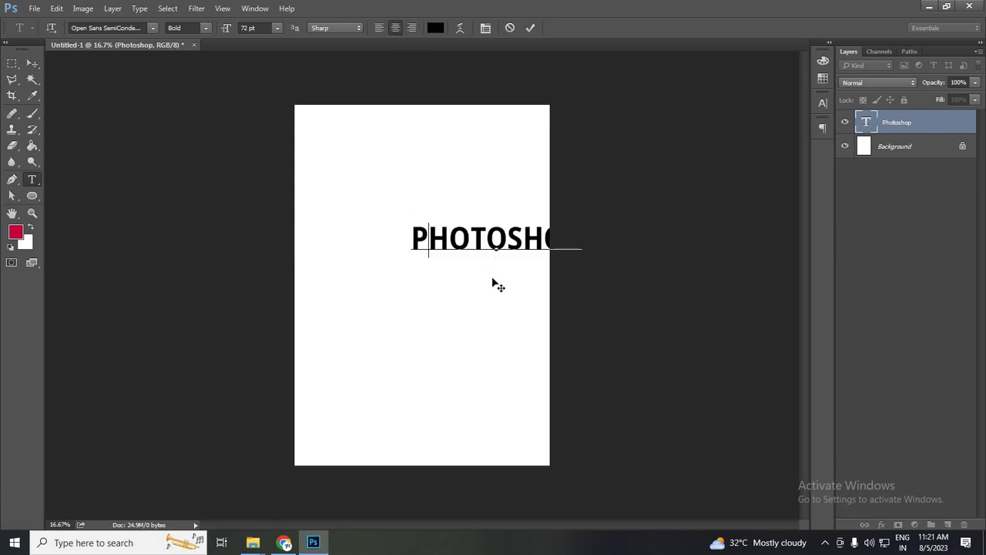
click(368, 245)
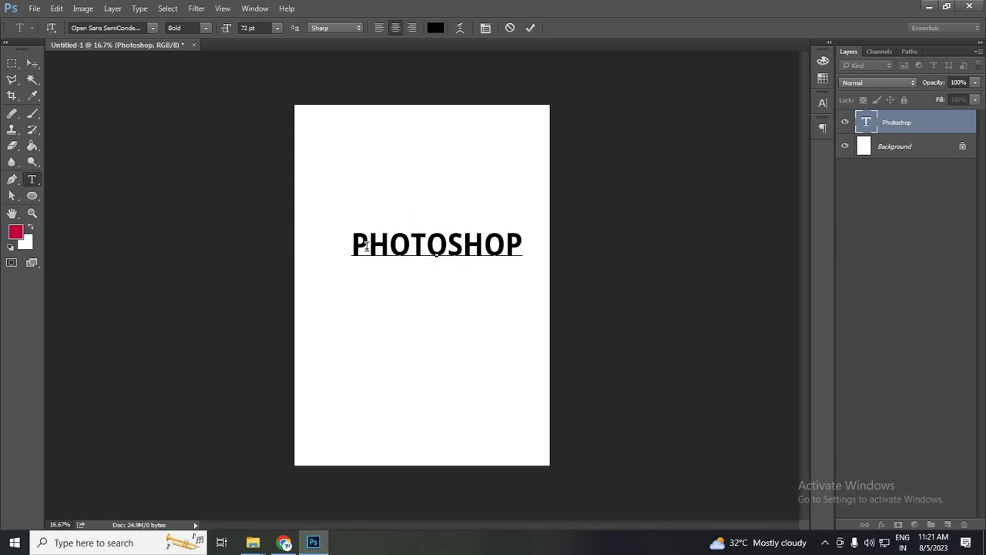
key(Left)
key(ctrl+a)
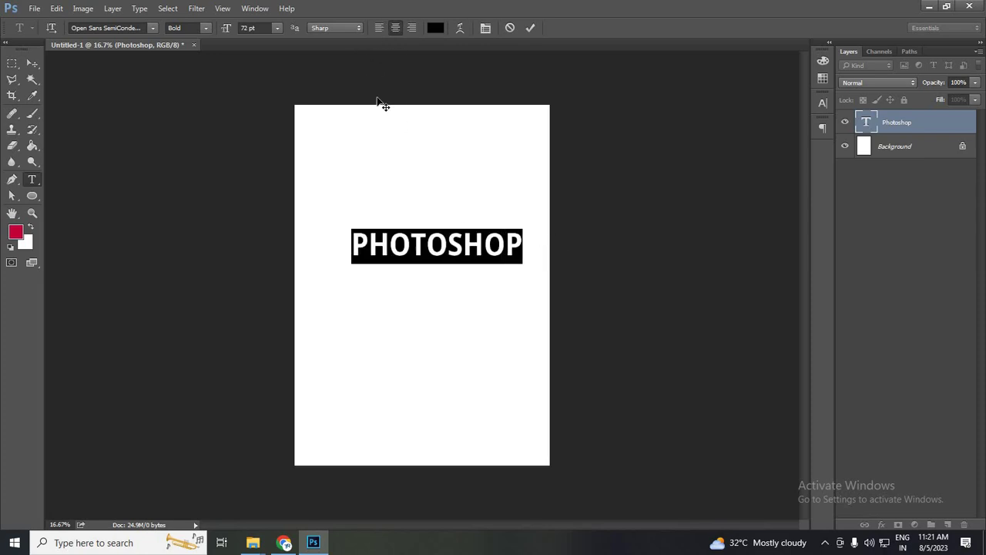
key(ctrl+shift+l)
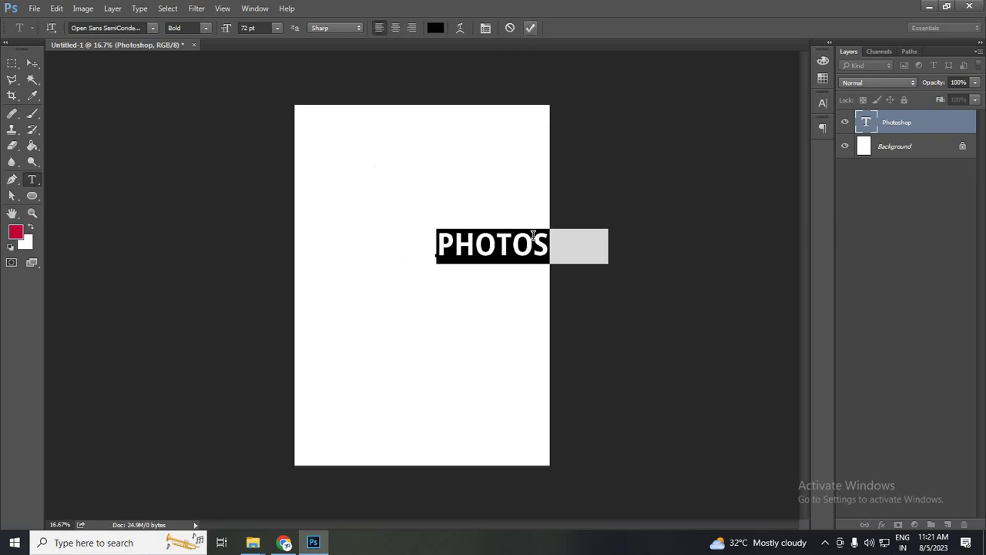
key(ctrl+shift+c)
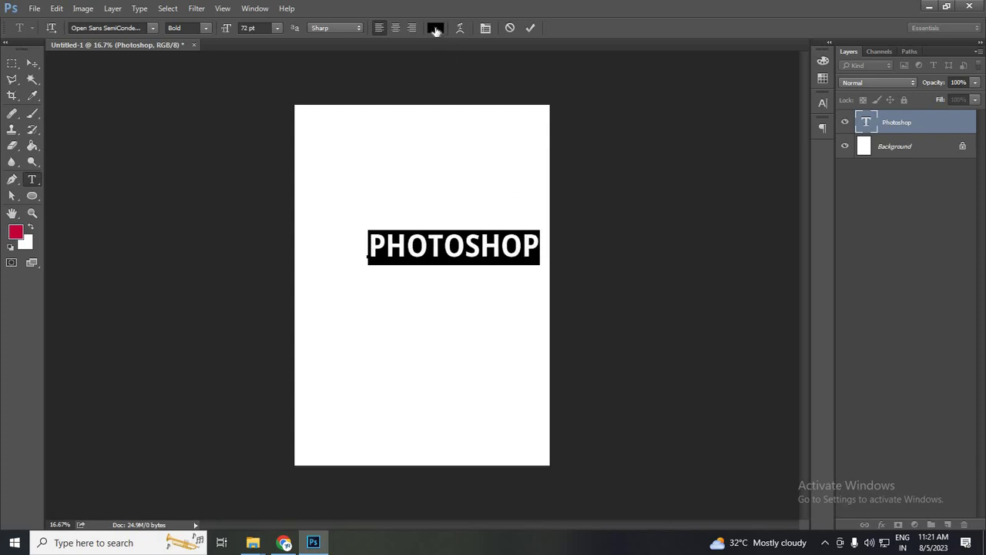
Colour the PHOTOSHOP heading dark teal and confirm its hex value is 0e6b8a
click(436, 29)
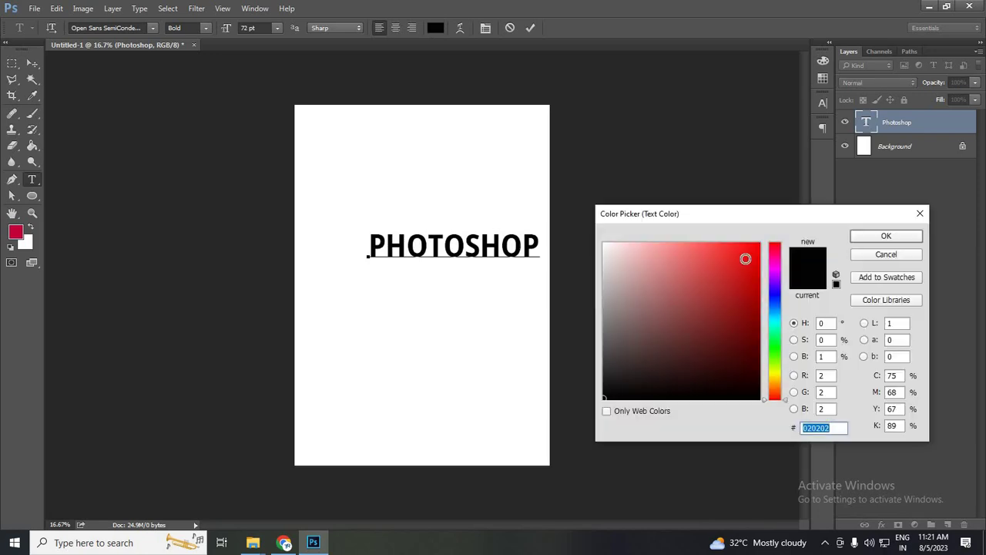
mouse_move(745, 259)
mouse_down()
mouse_move(719, 321)
mouse_move(753, 297)
mouse_move(719, 326)
mouse_move(724, 333)
mouse_up()
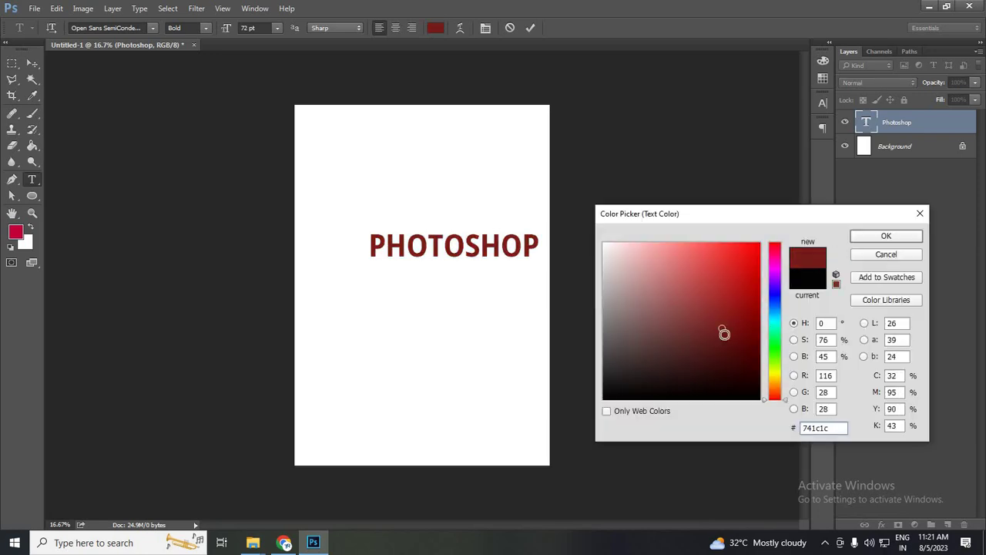
click(774, 317)
click(706, 270)
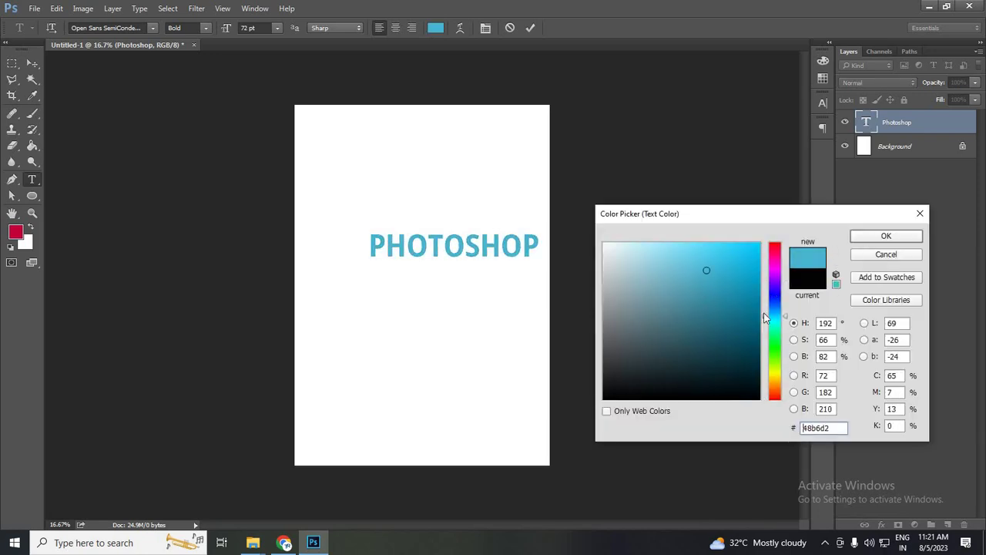
click(743, 315)
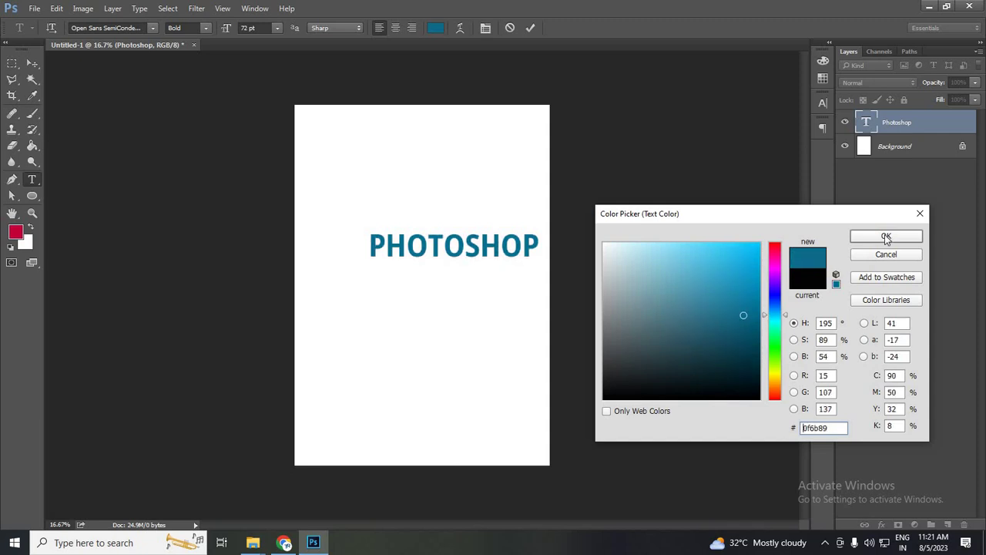
key(Return)
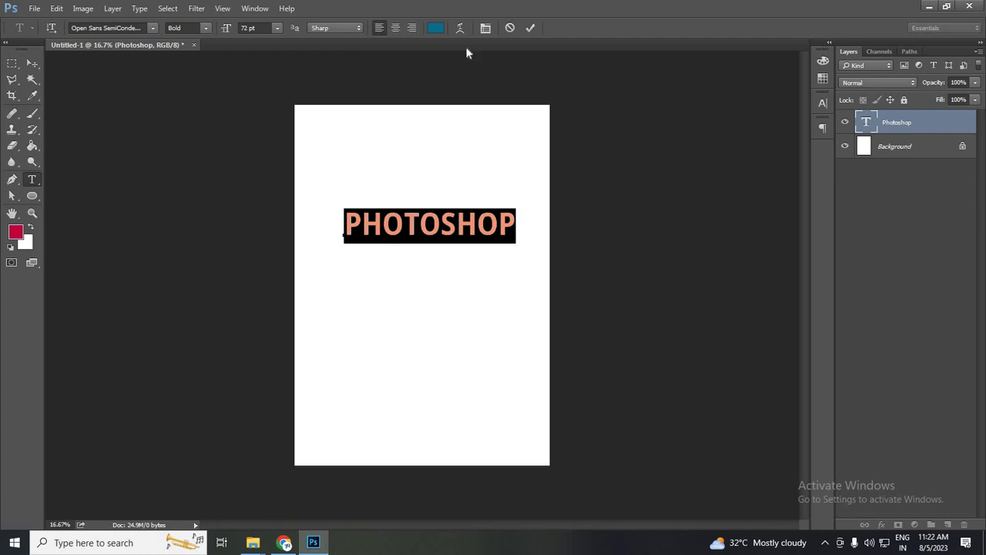
click(435, 28)
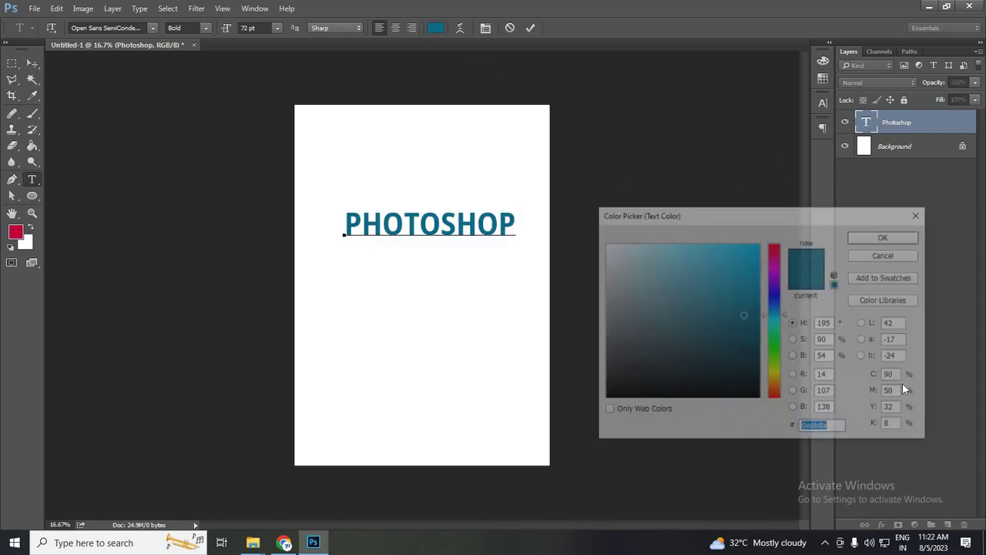
click(836, 425)
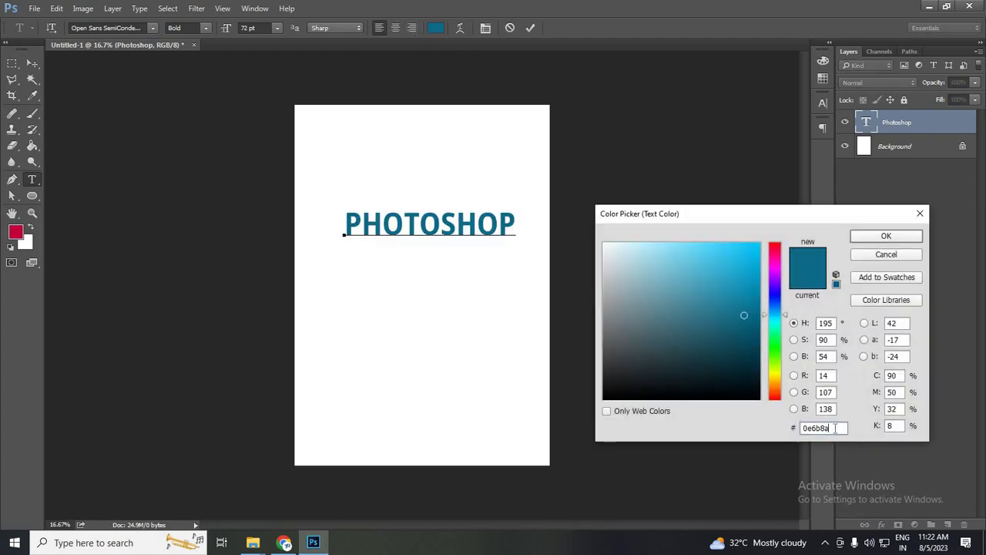
key(ctrl+a)
Add a new layer above Background and draw a small red circle near the top-left
key(Return)
click(917, 148)
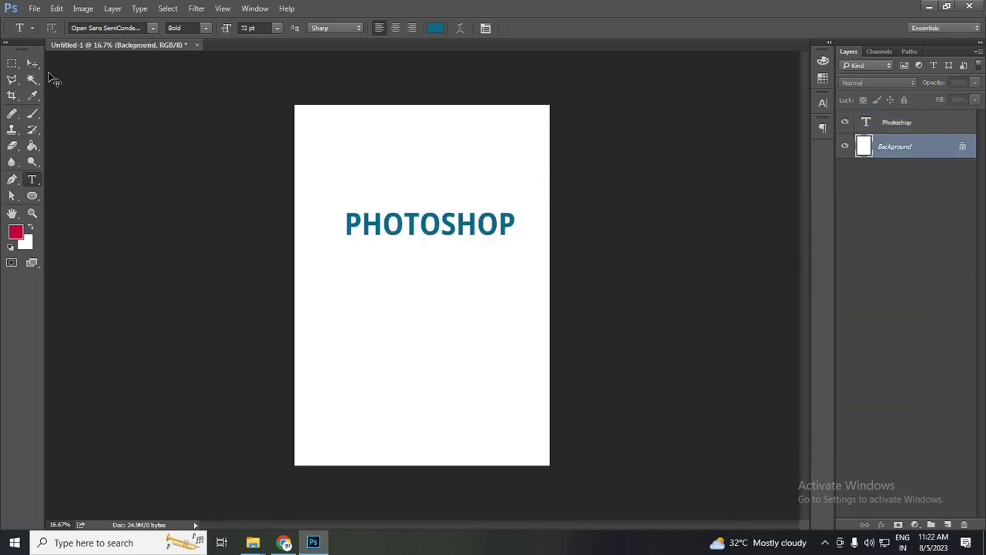
click(33, 63)
click(947, 525)
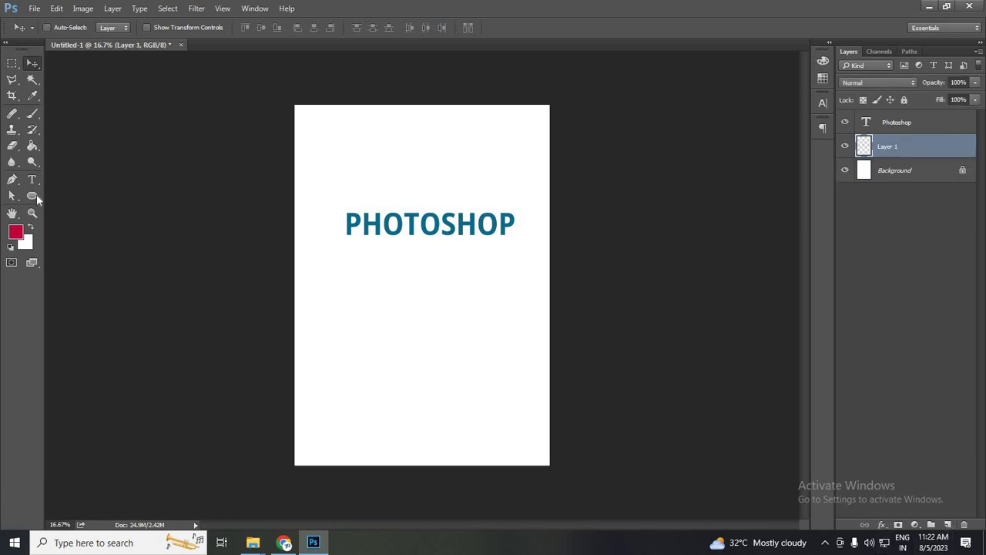
key(u)
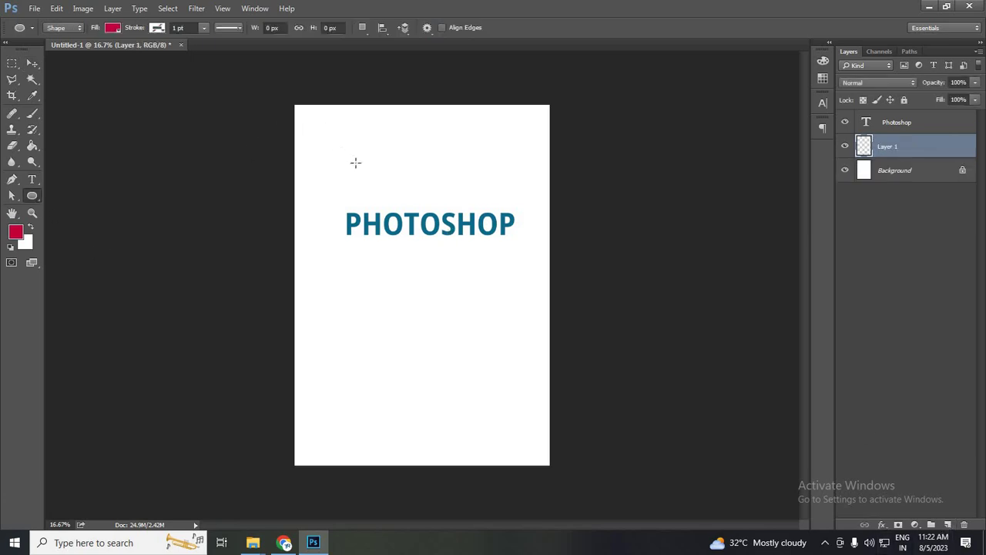
drag(323, 132, 355, 163)
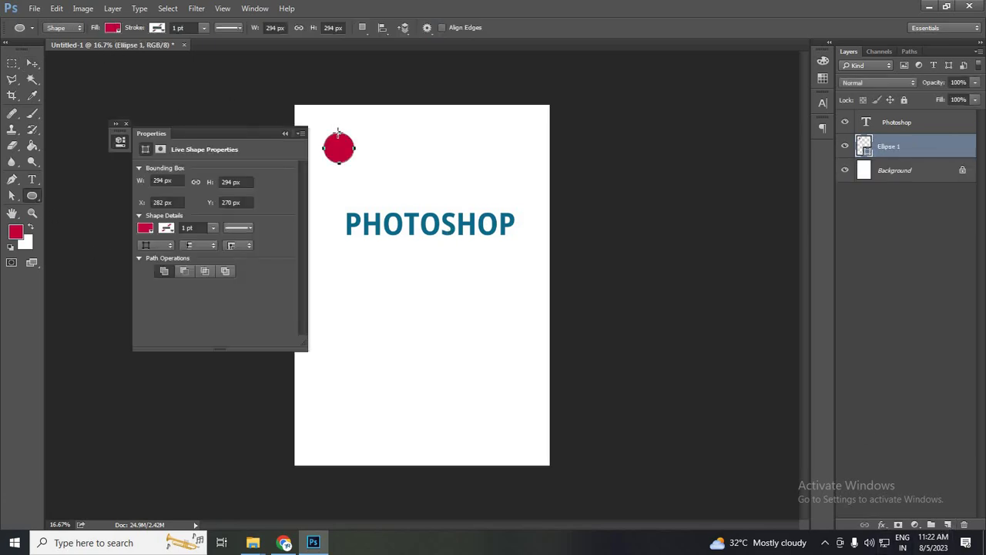
Duplicate the red circle rightward into a row of four across the top
key(v)
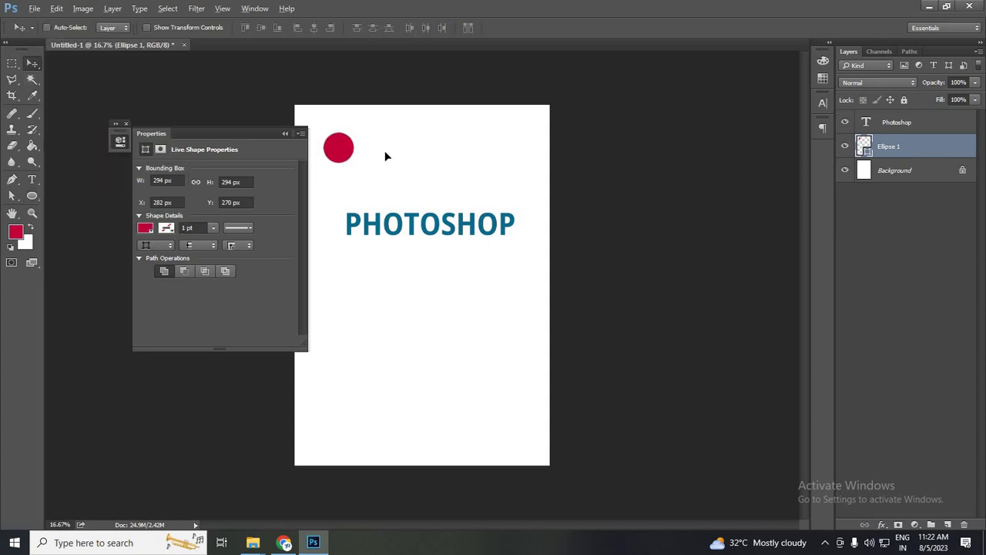
drag(385, 155, 526, 152)
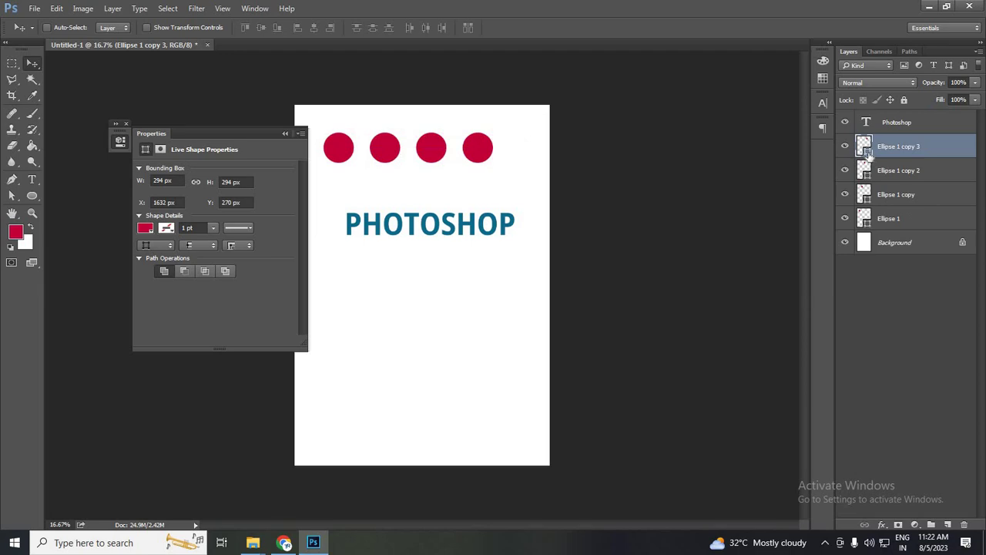
double_click(864, 149)
Make the fourth circle green and the third circle gold
click(774, 333)
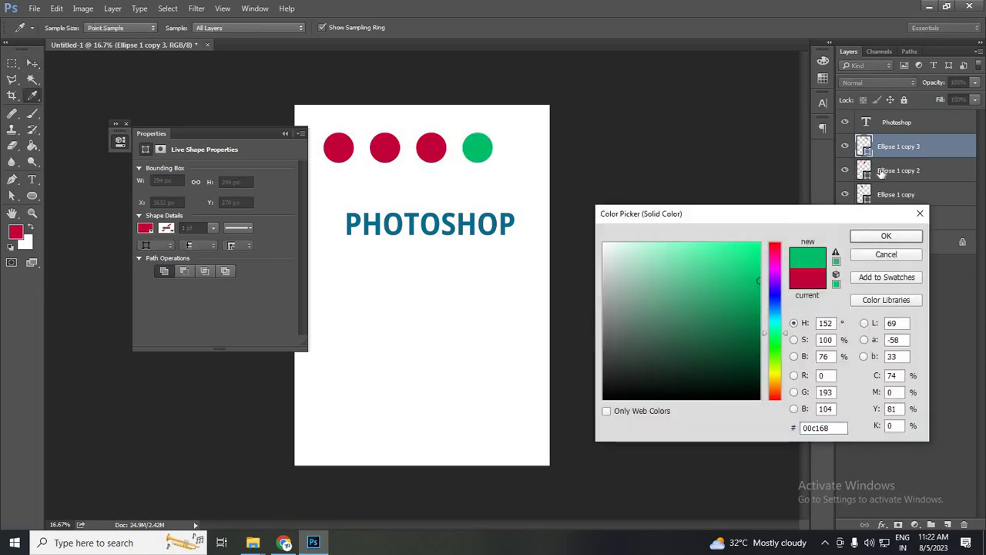
click(885, 236)
click(899, 171)
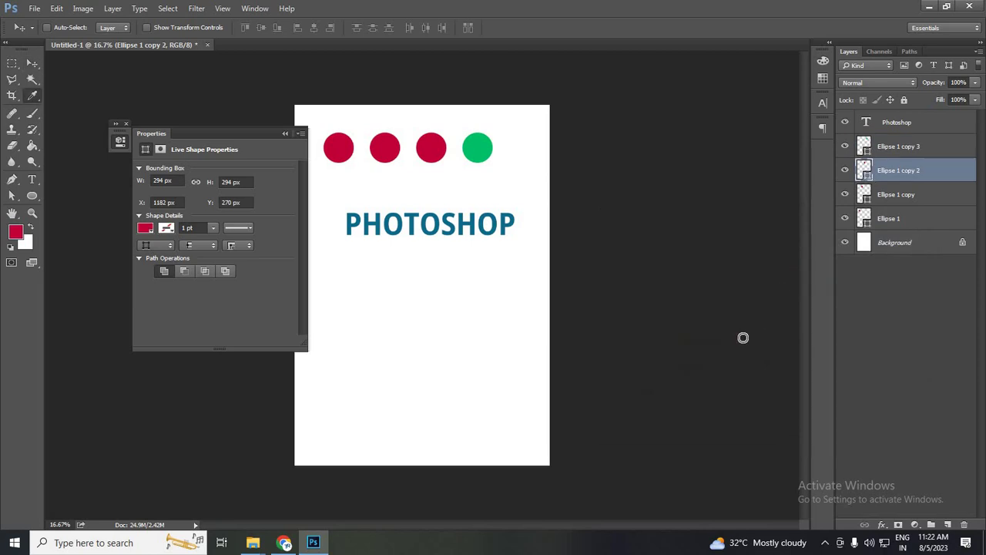
click(742, 337)
drag(780, 328, 771, 372)
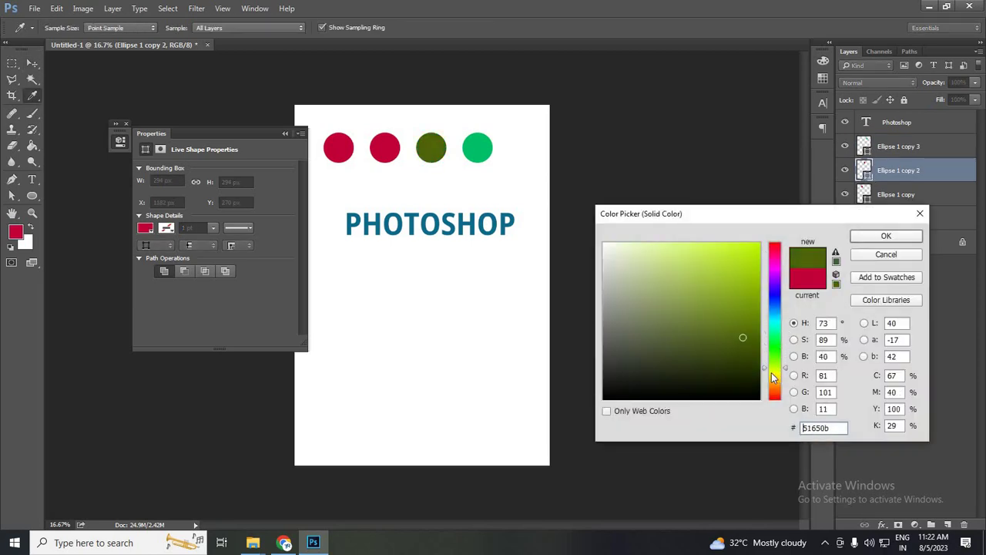
drag(741, 259, 740, 280)
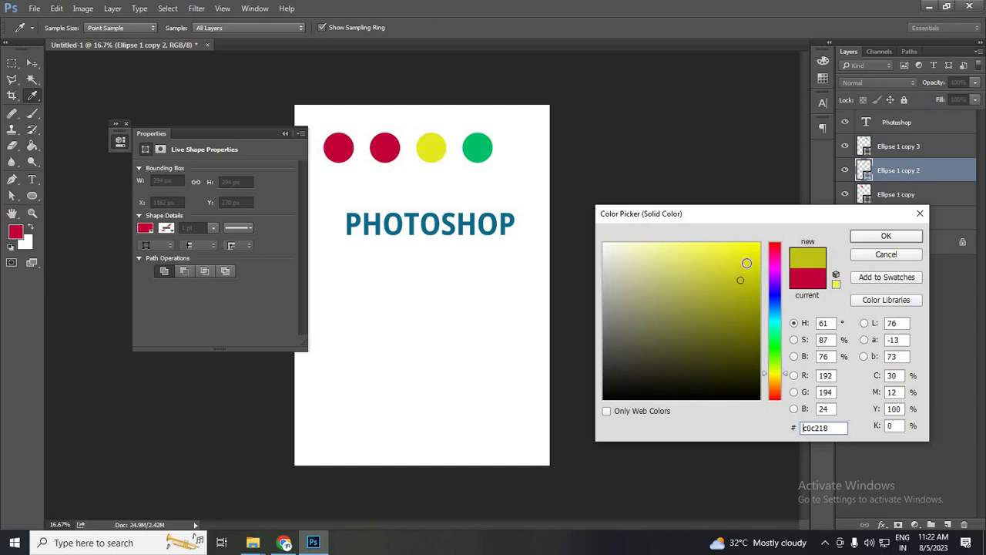
click(834, 260)
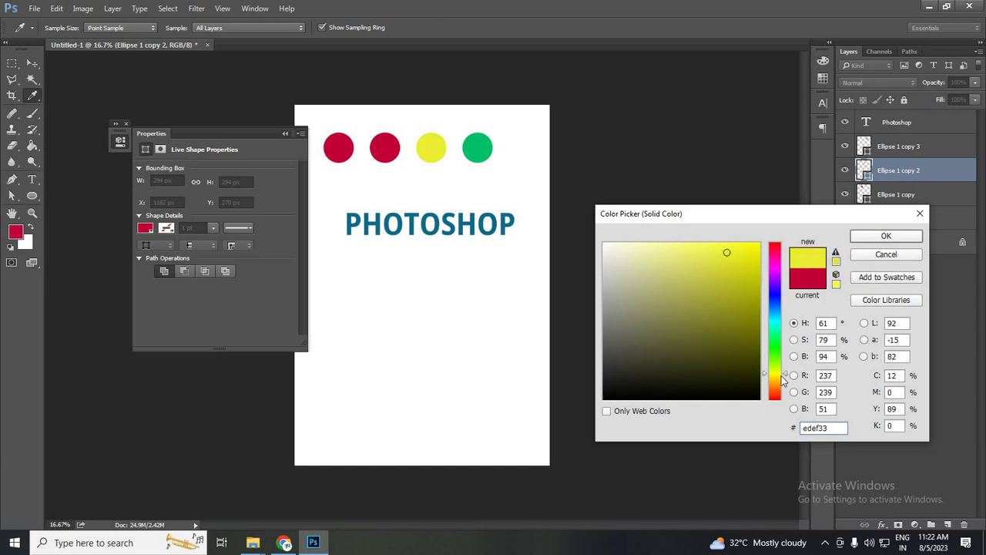
click(776, 380)
drag(755, 296, 759, 278)
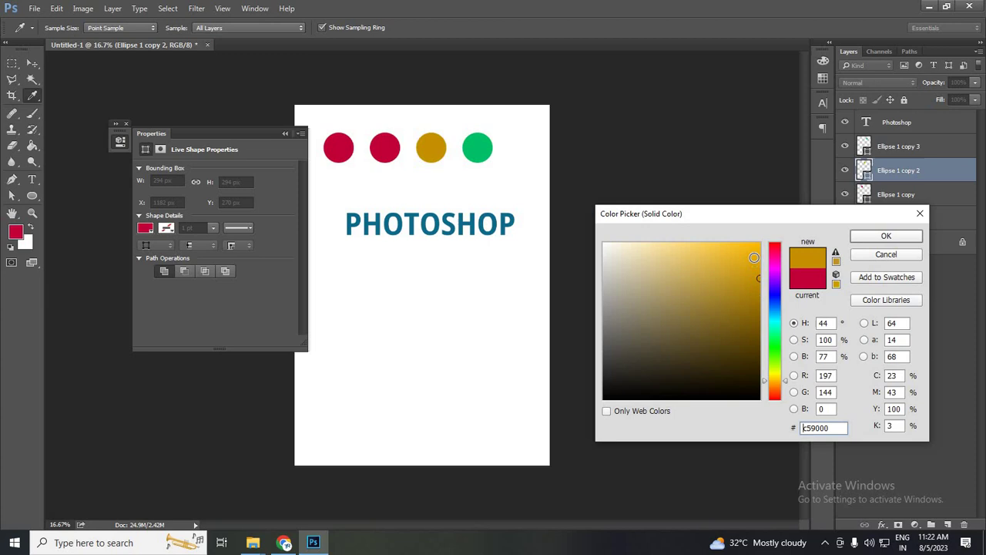
click(835, 260)
click(875, 236)
Make the second circle blue, #0064c1
click(866, 202)
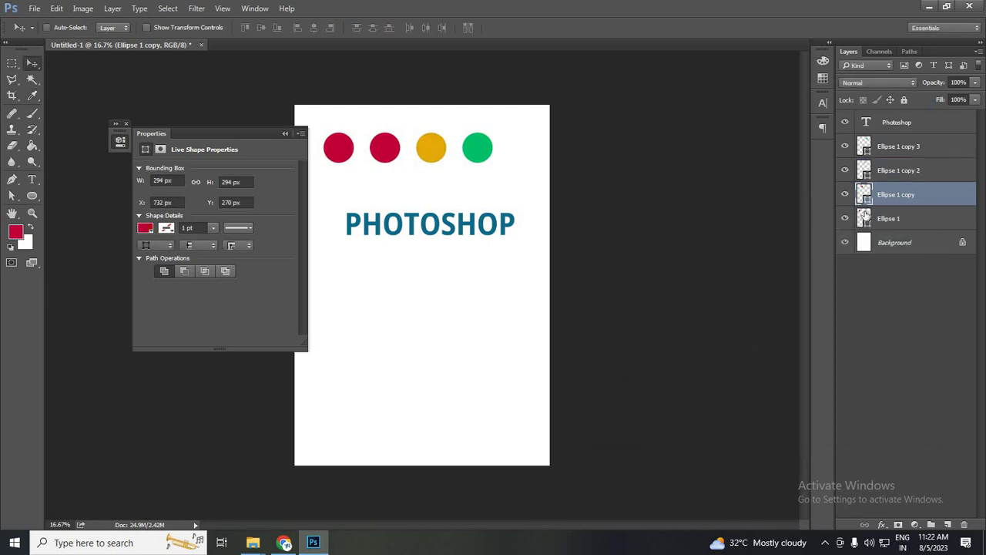
double_click(864, 194)
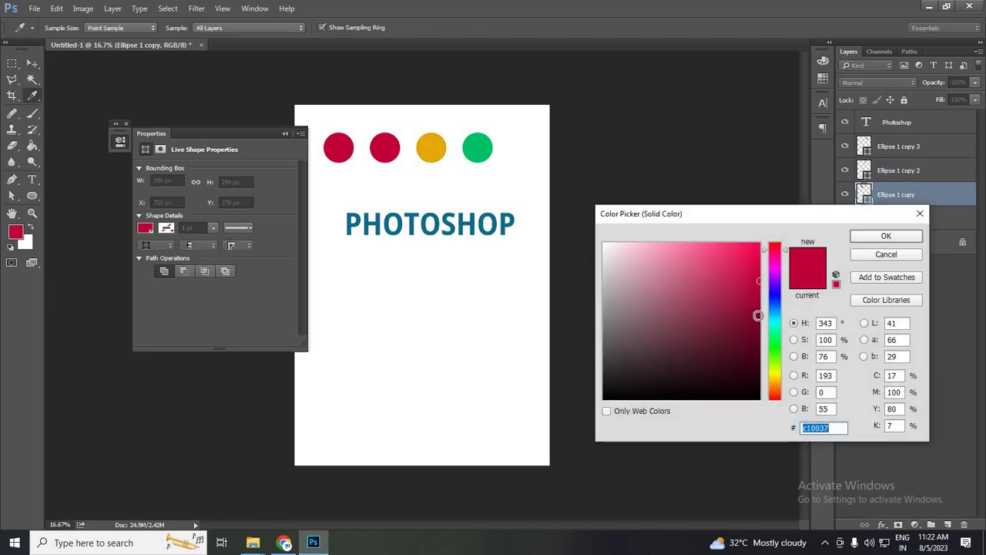
click(776, 300)
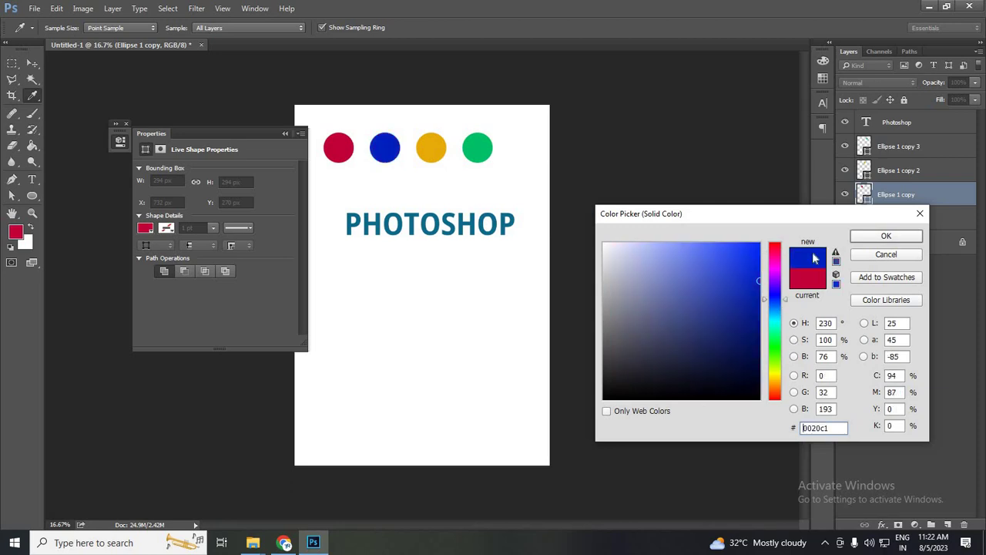
drag(770, 302, 770, 308)
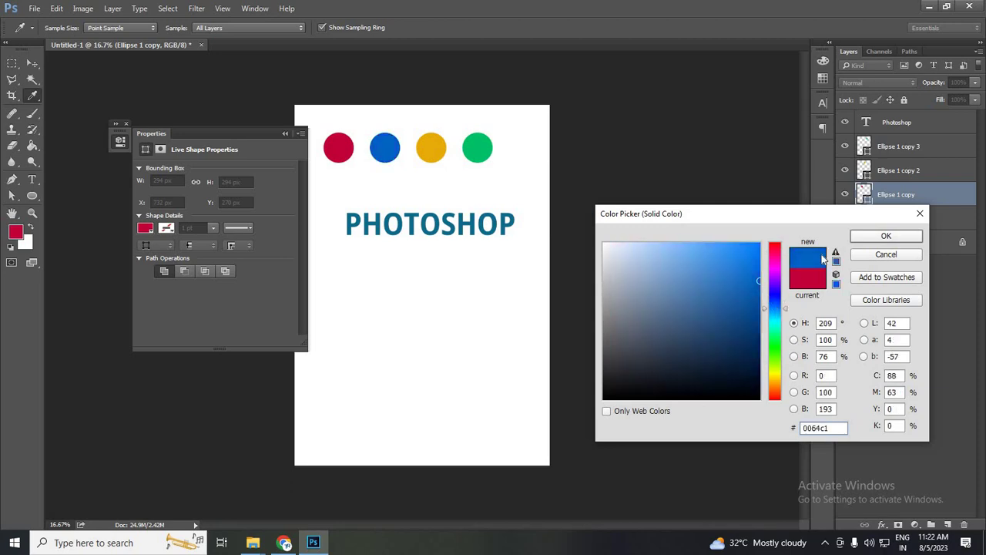
key(Return)
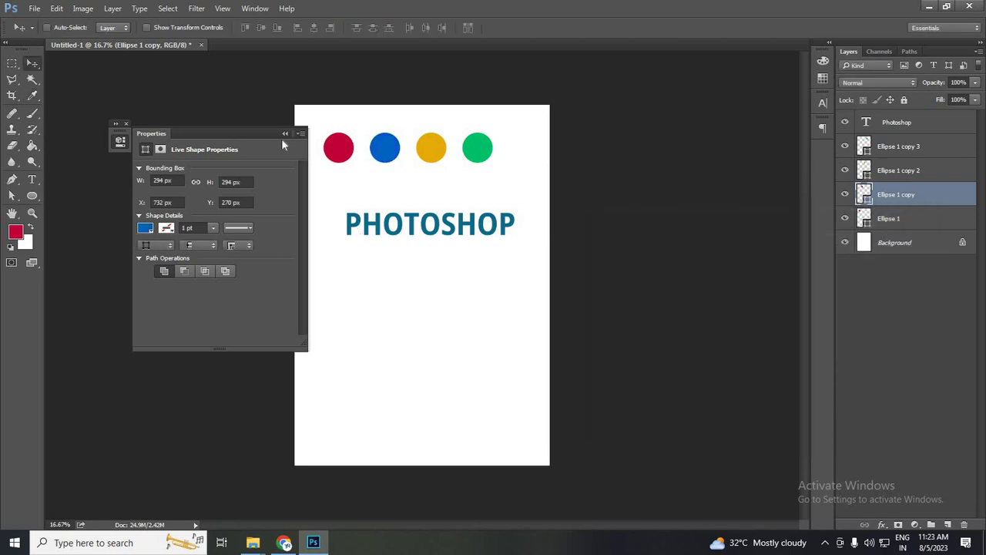
click(285, 135)
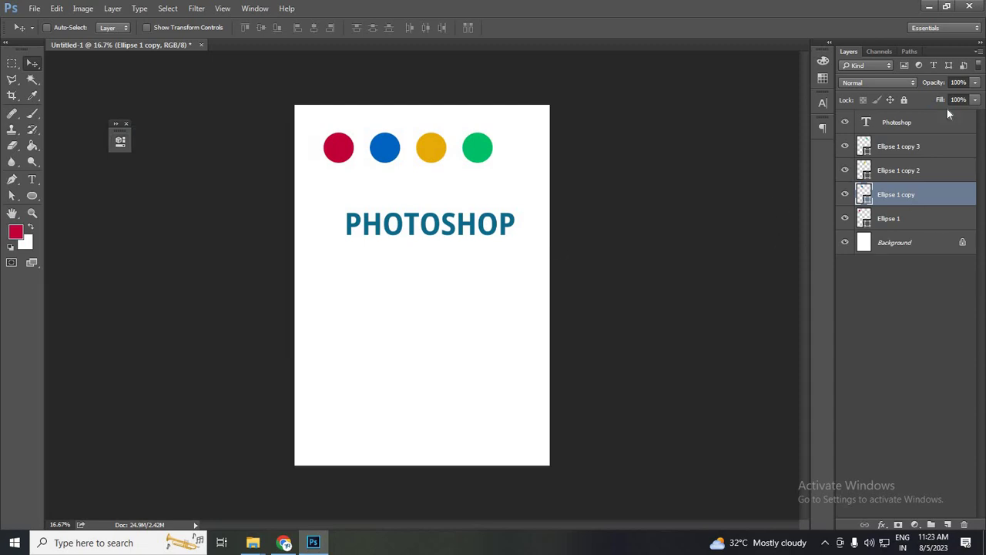
Select the PHOTOSHOP text layer and highlight the whole word
click(927, 126)
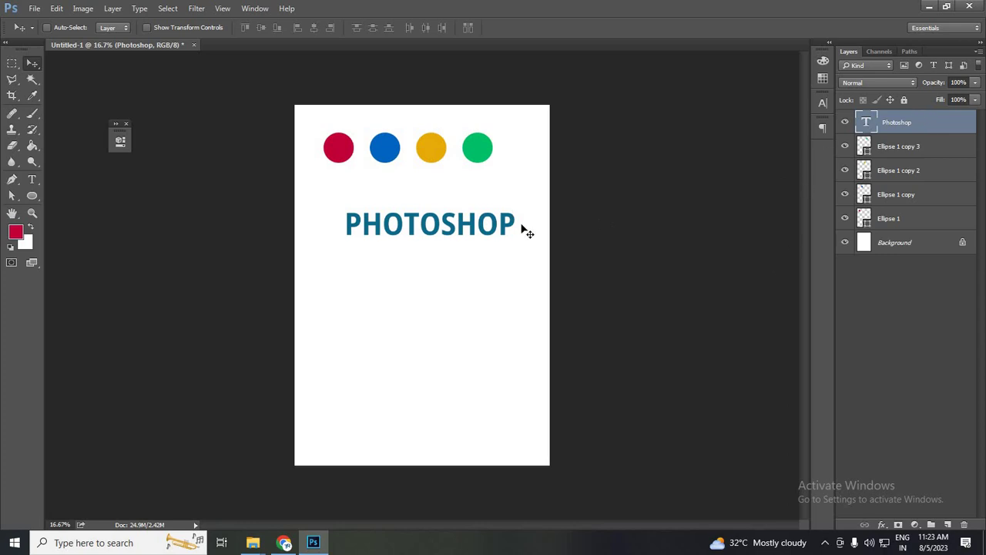
click(32, 179)
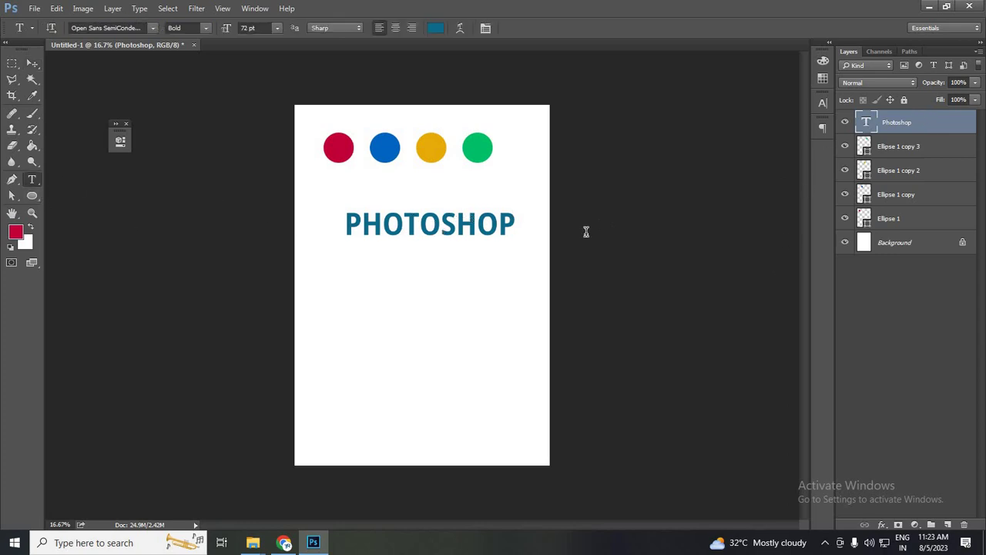
drag(516, 225, 342, 221)
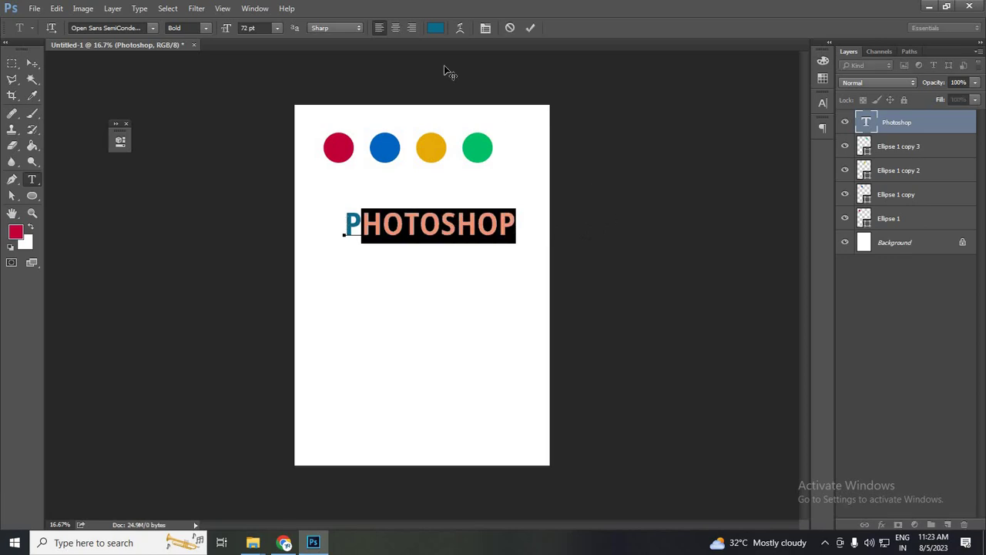
key(ctrl+a)
Recolour the heading with the blue sampled from the second circle and commit it
click(436, 27)
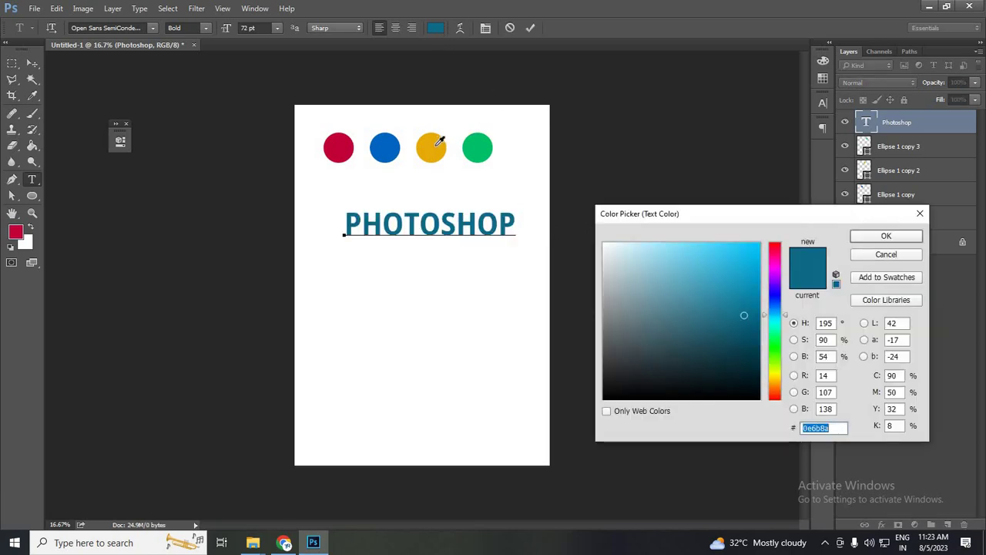
click(434, 143)
click(478, 143)
click(379, 146)
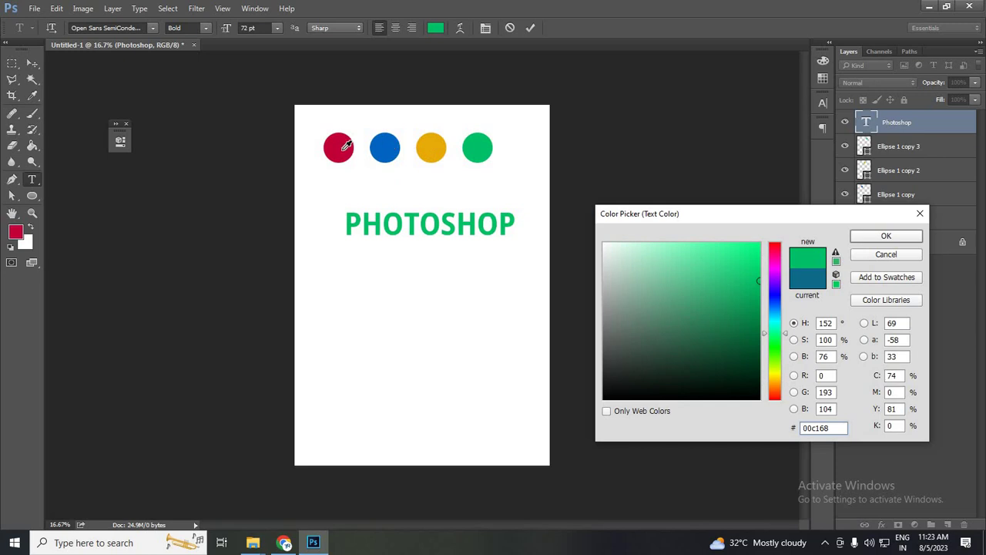
click(347, 145)
click(384, 145)
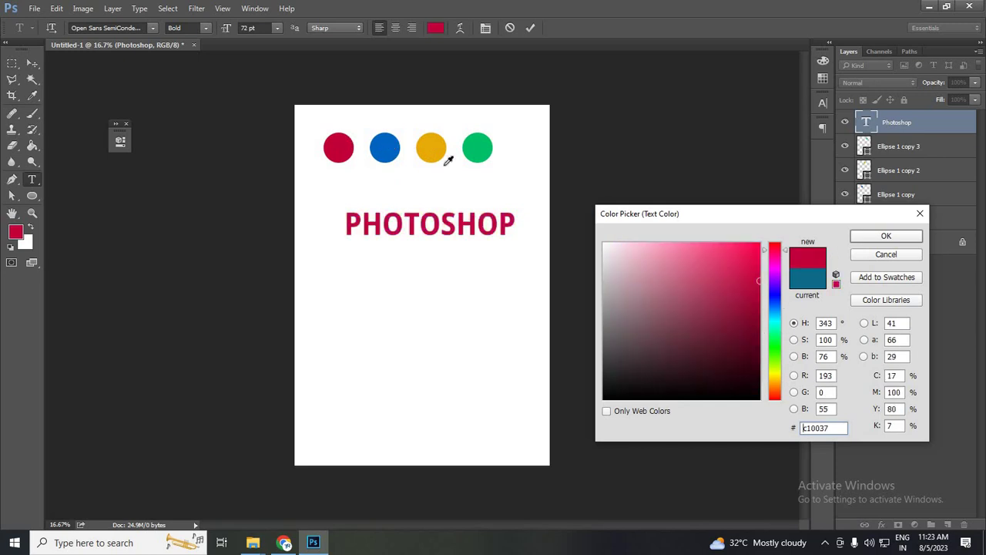
key(Return)
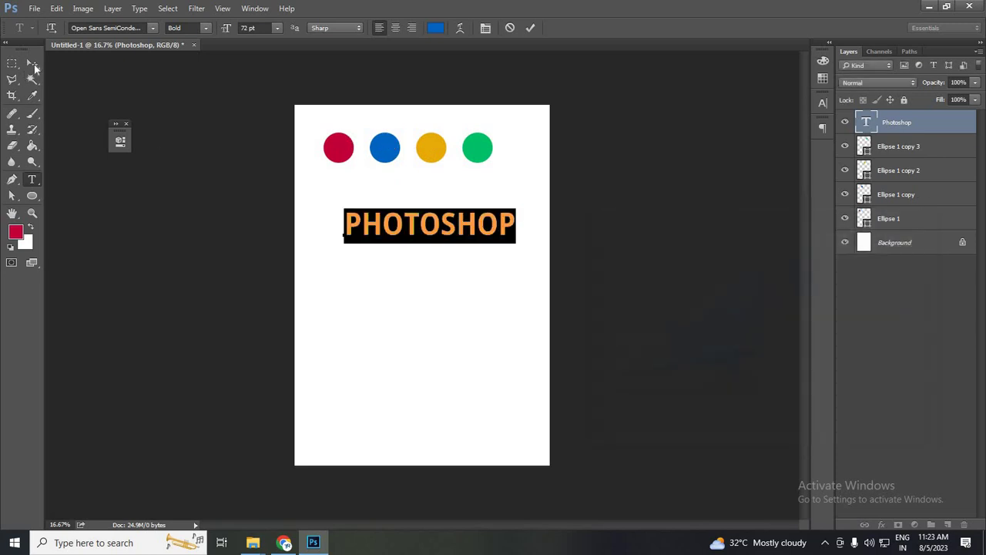
click(32, 62)
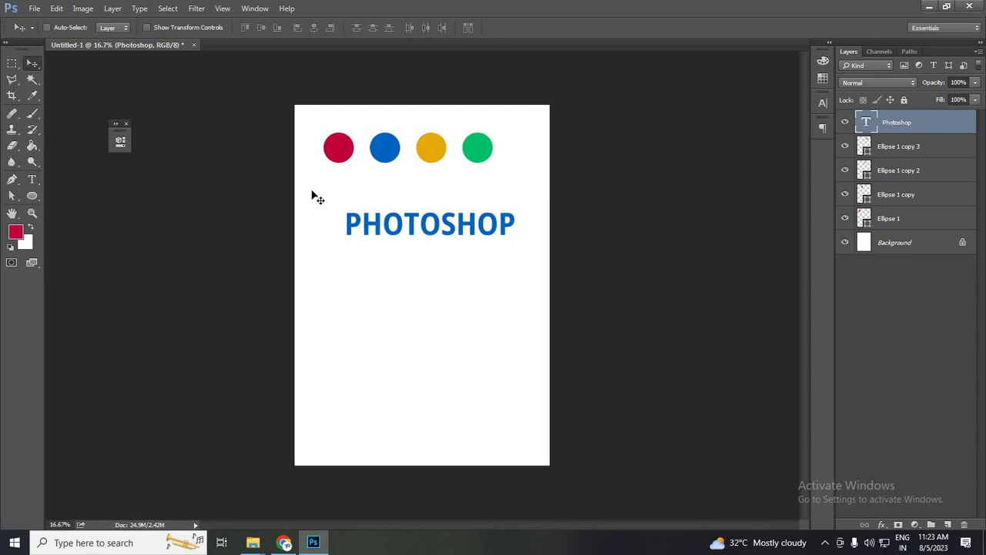
Open the Character panel and colour the PHOTOSHOP heading red, sampled from the first circle
click(823, 104)
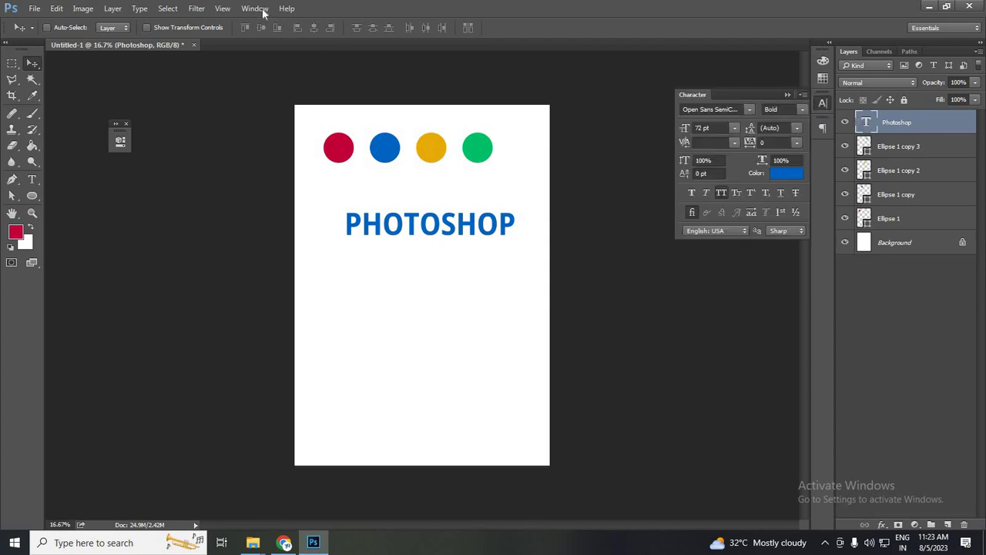
key(alt+w)
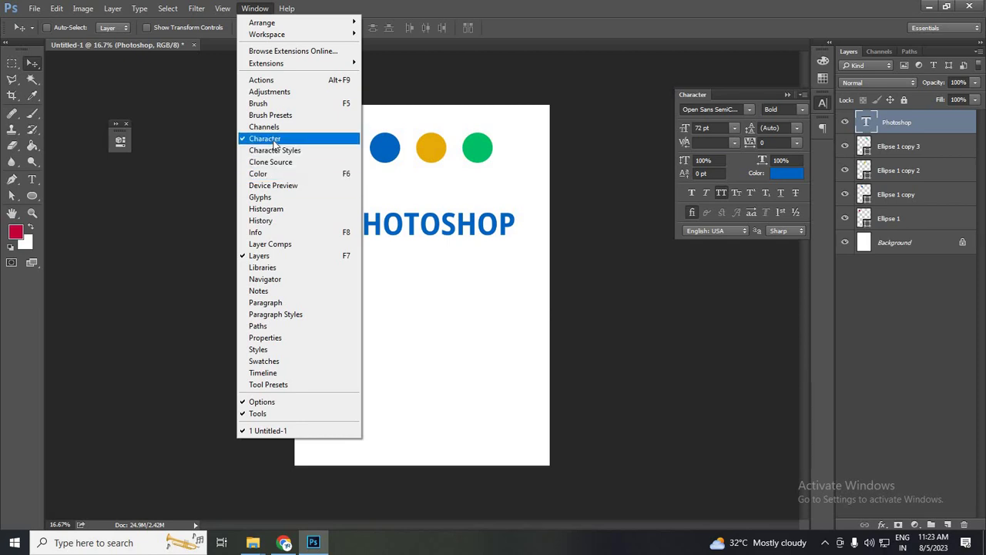
click(823, 106)
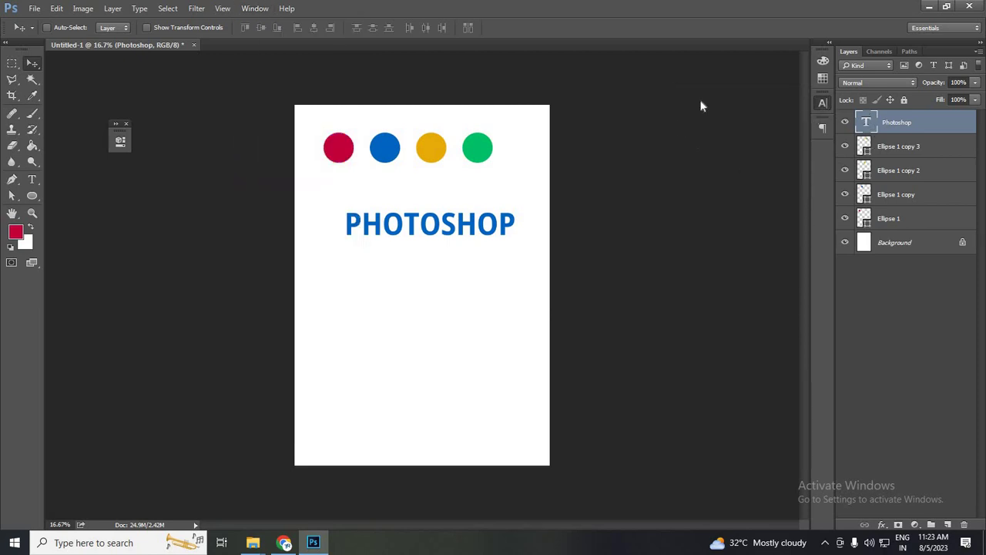
click(823, 106)
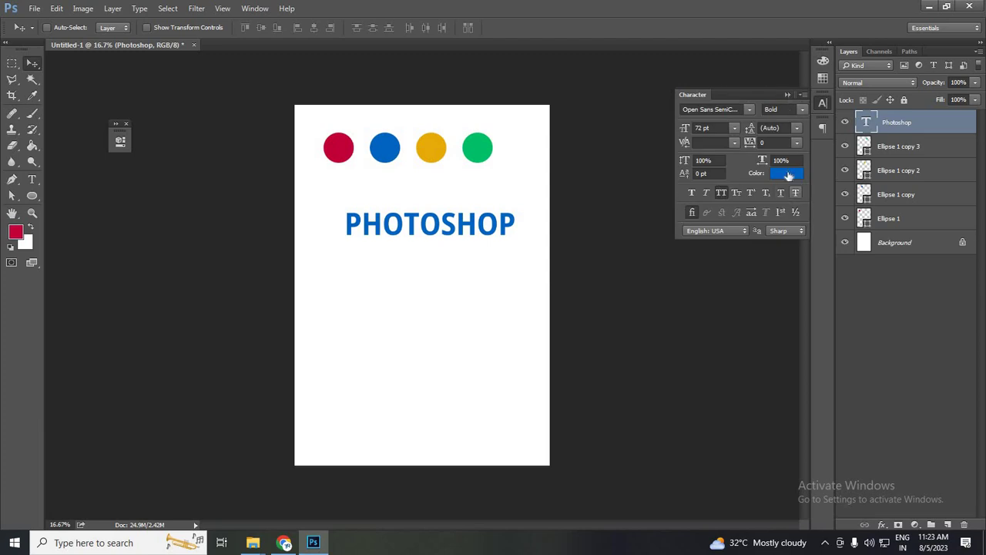
click(478, 147)
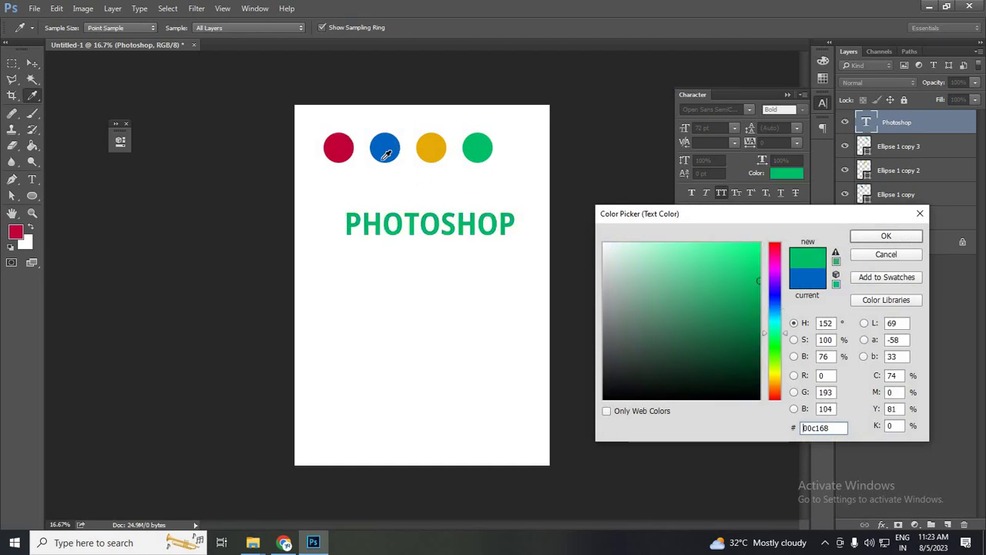
click(886, 236)
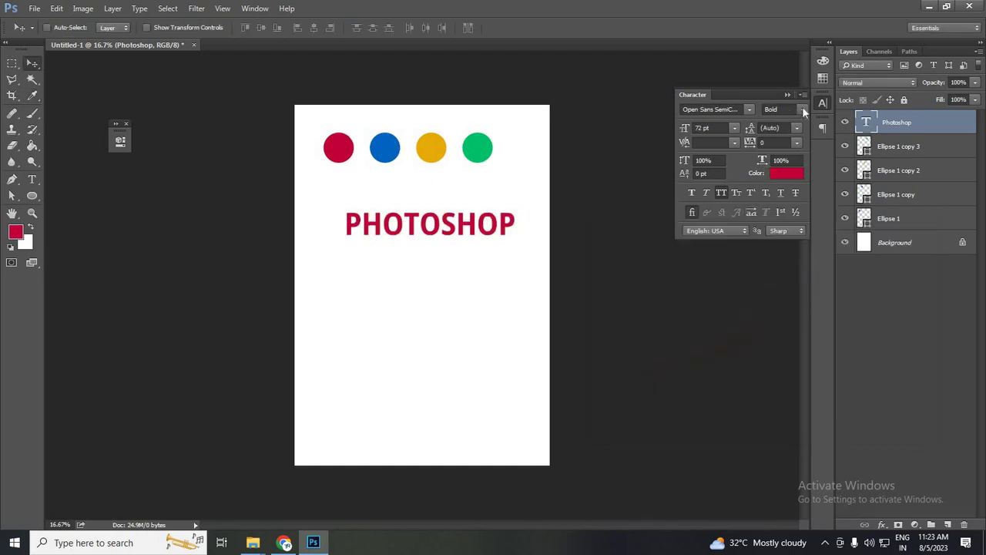
Set the heading style to SemiBold, then preview Opulent Brush Alt and Open Sans Condensed ExtraBold
click(802, 108)
click(794, 180)
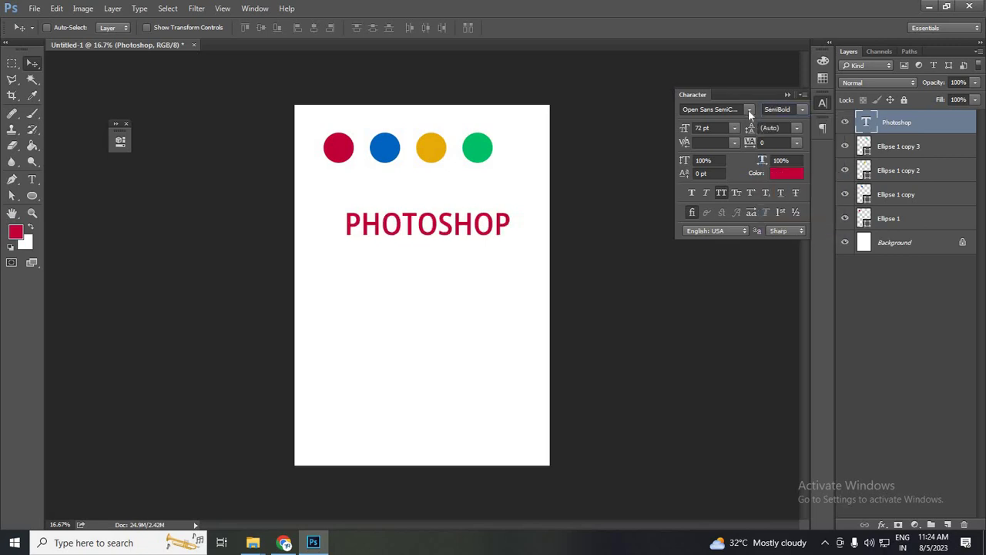
click(749, 110)
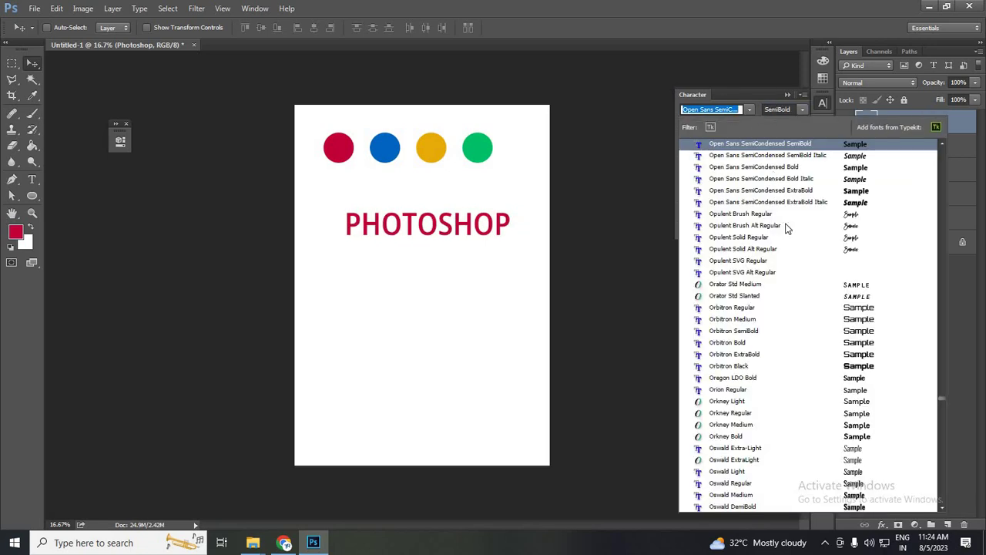
click(788, 226)
key(alt+Down)
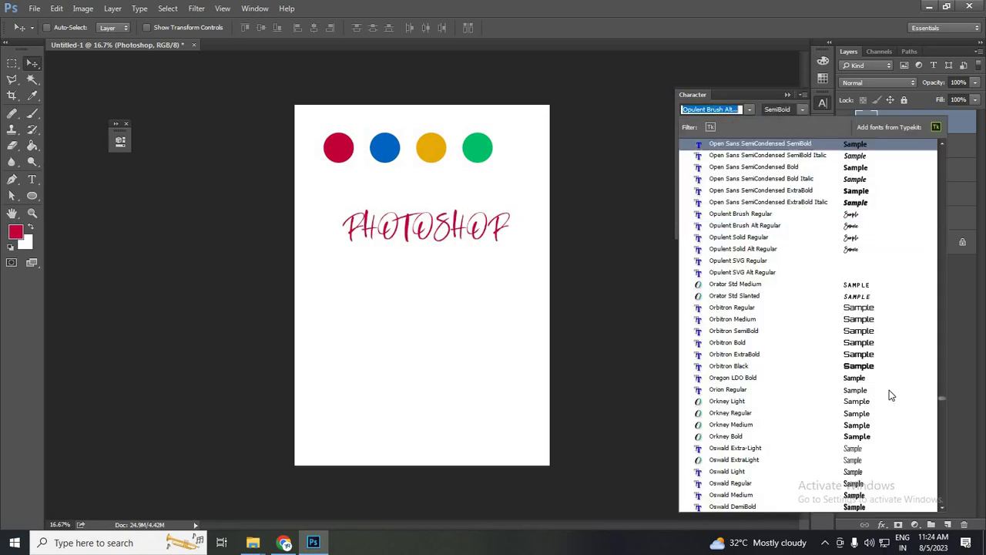
scroll(868, 308, up, 2)
click(771, 203)
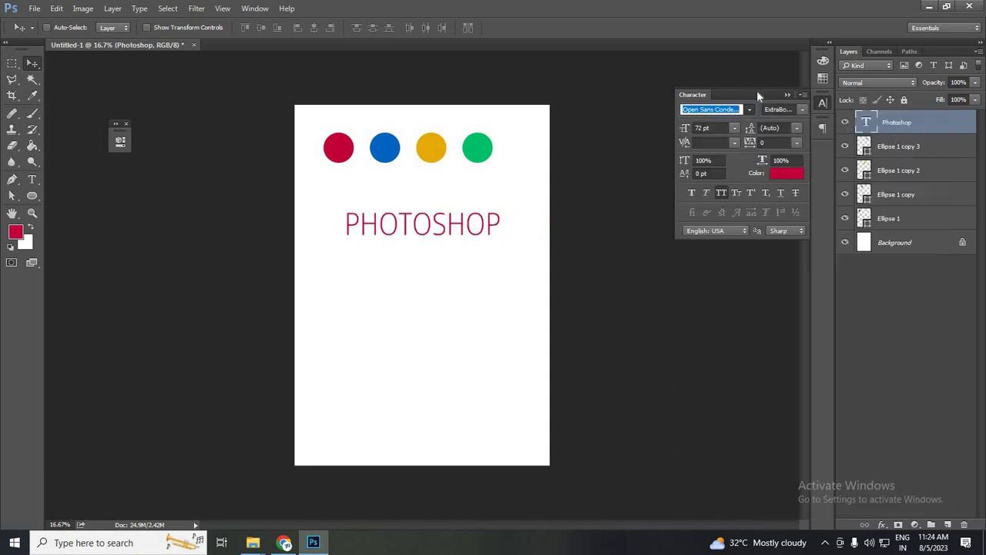
Try Campton Thin Italic and Campton Bold Italic on the heading, then browse Campton styles
key(alt+Down)
scroll(942, 398, up, 2)
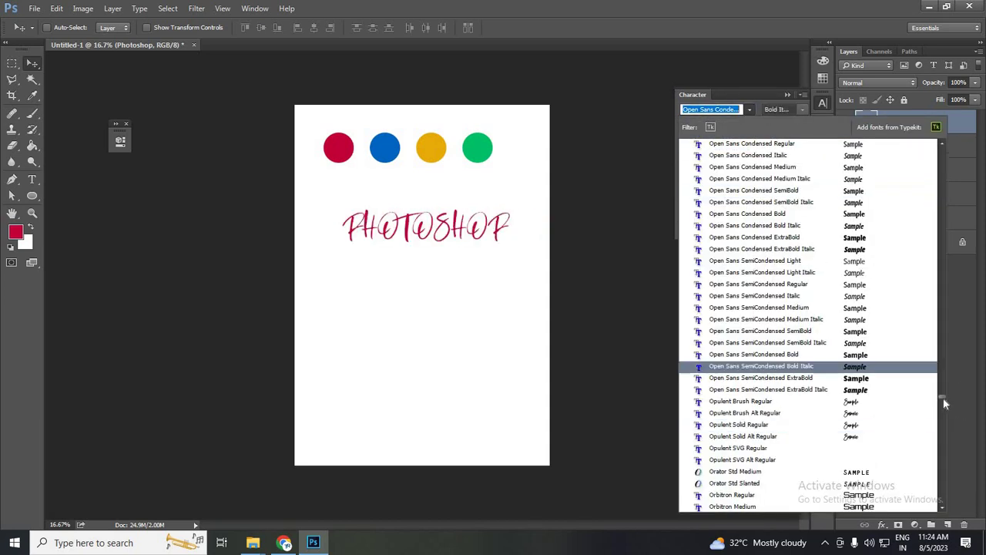
scroll(886, 224, up, 10)
scroll(871, 229, up, 3)
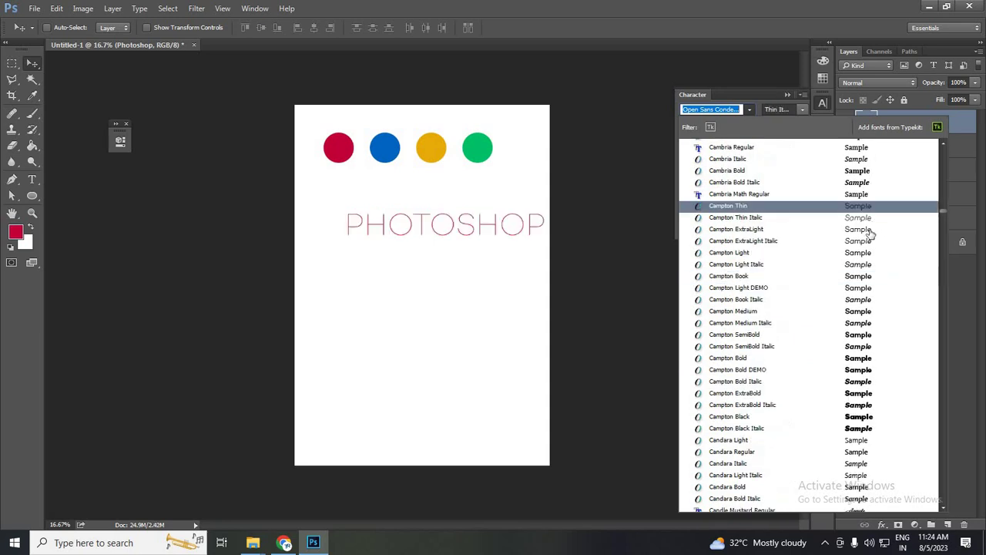
click(869, 211)
key(alt+Down)
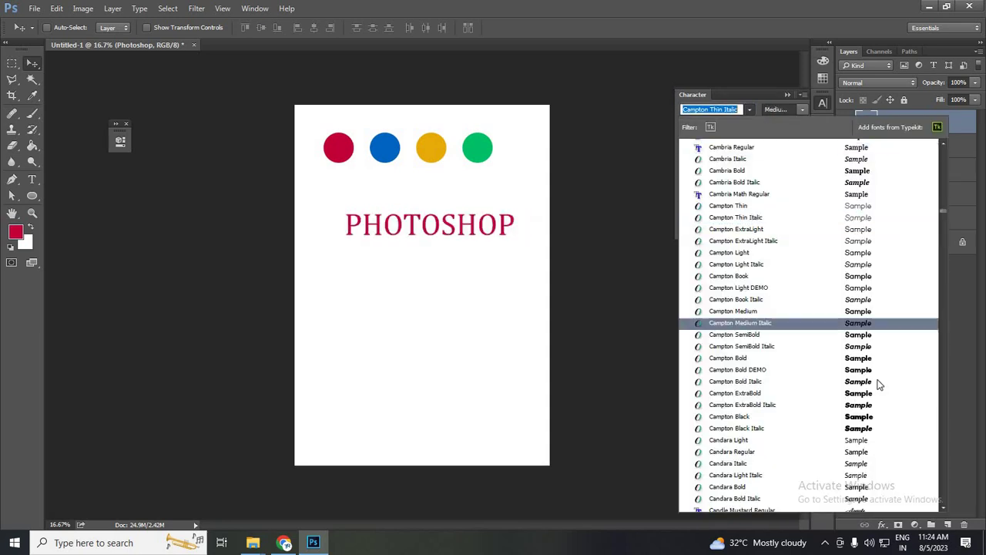
click(878, 383)
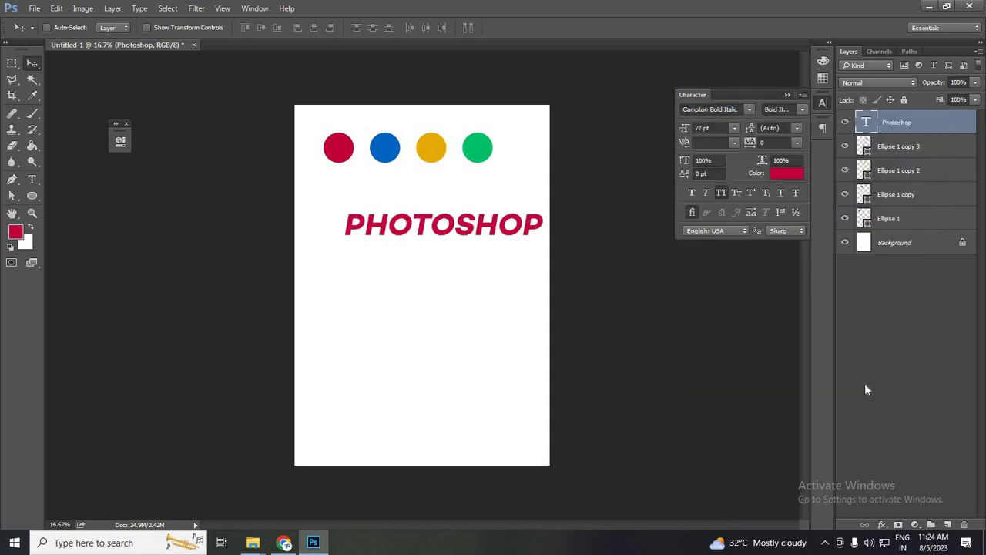
key(alt+Down)
key(Down)
key(Up)
Confirm Campton SemiBold, centre the heading horizontally, and keep it at 72 pt after testing 11 pt
key(Return)
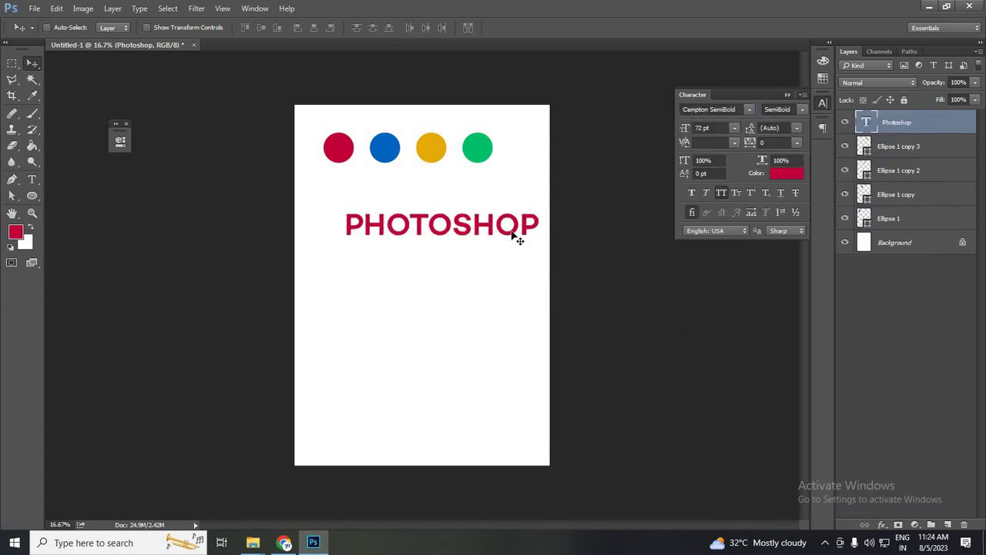
drag(512, 235, 463, 202)
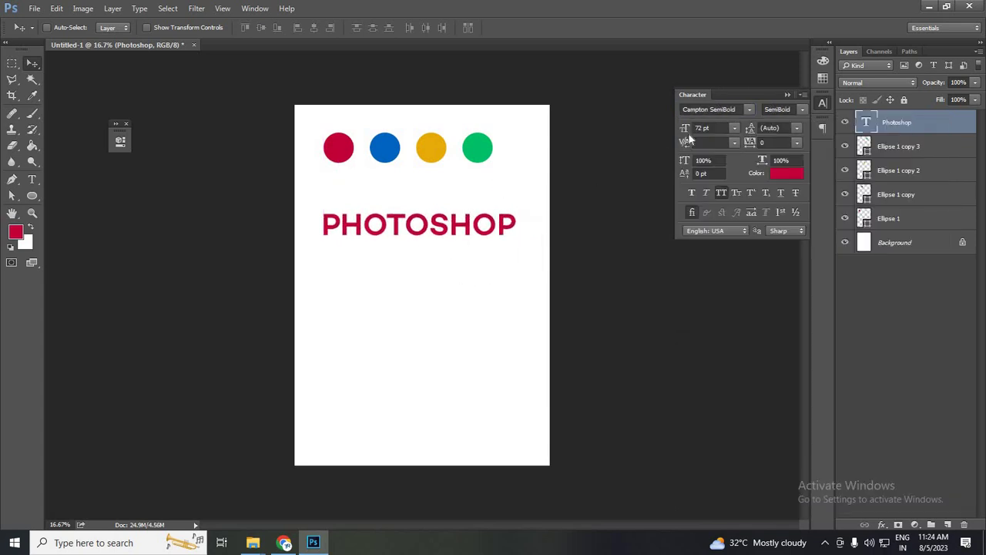
click(735, 128)
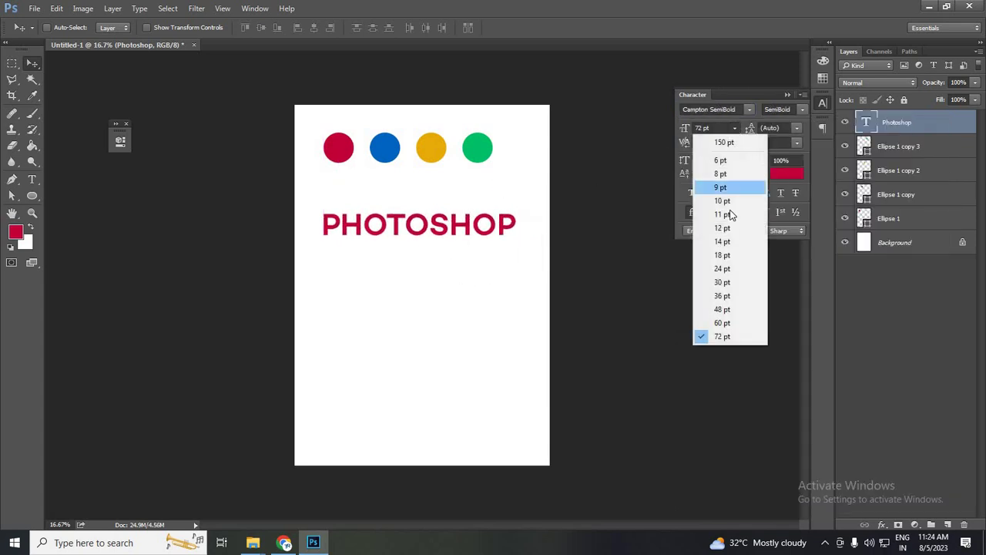
click(728, 215)
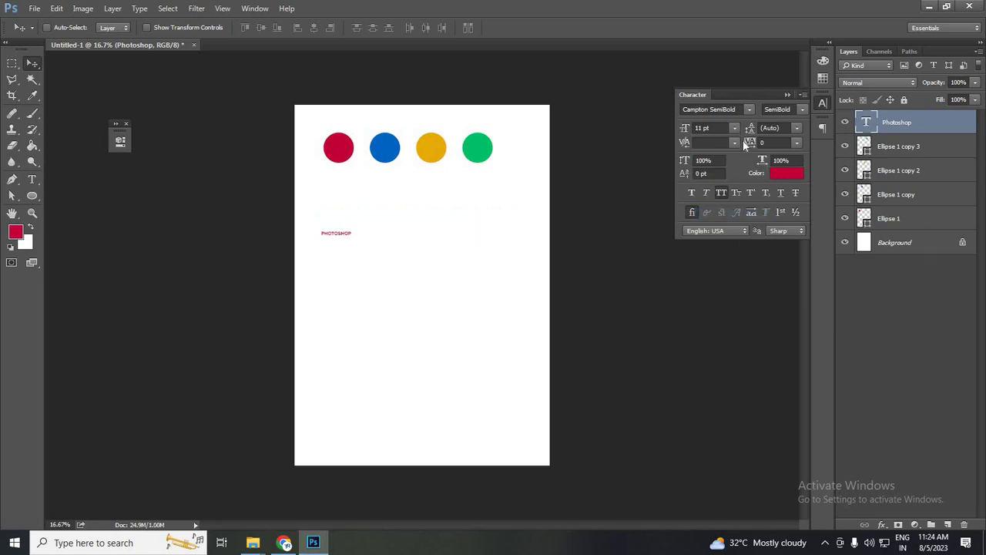
key(ctrl+z)
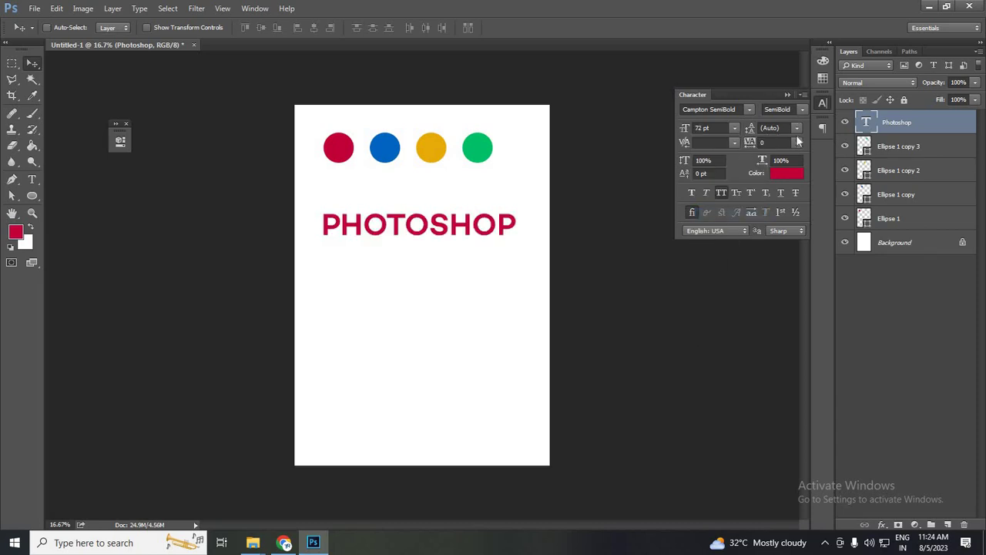
click(798, 129)
click(35, 182)
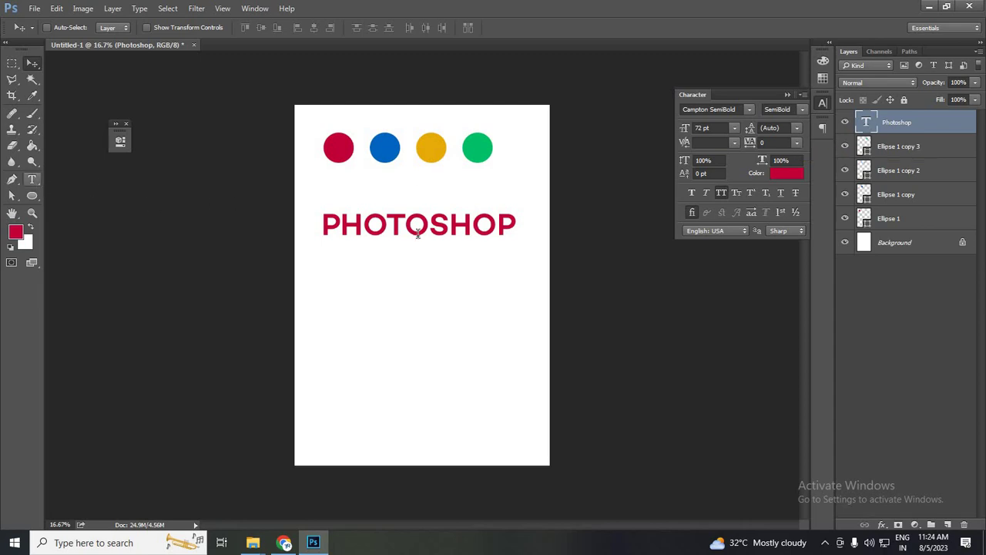
click(457, 226)
key(ctrl+a)
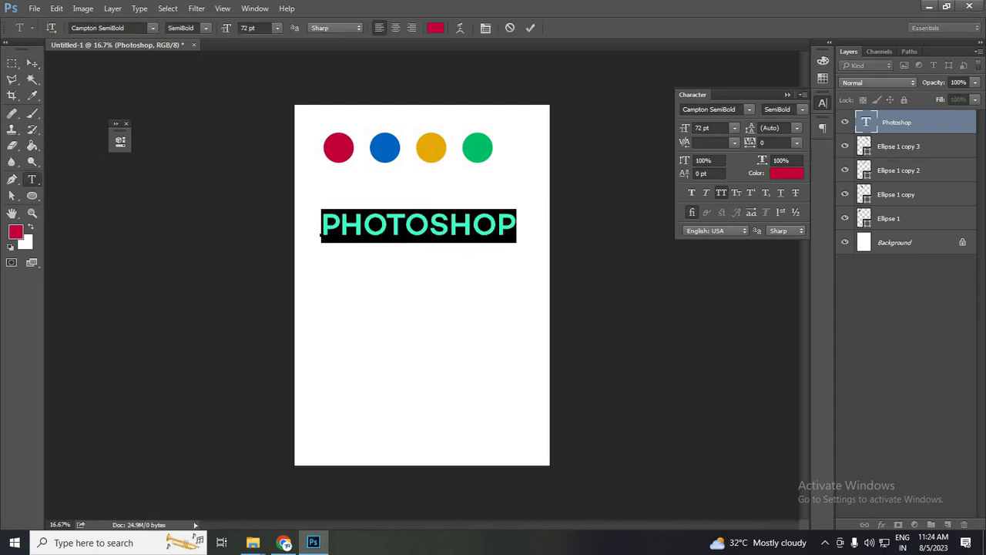
click(774, 143)
click(797, 142)
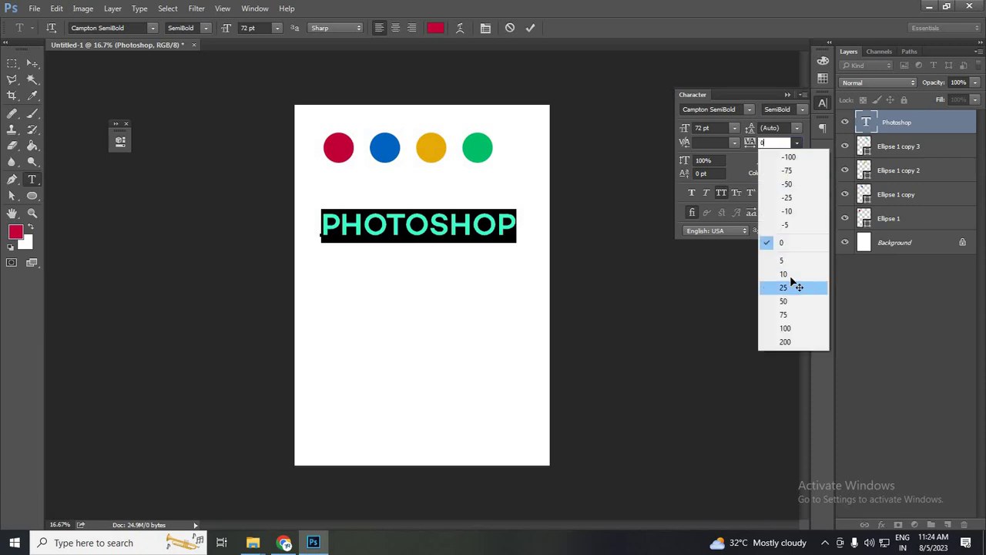
key(Return)
key(alt+Down)
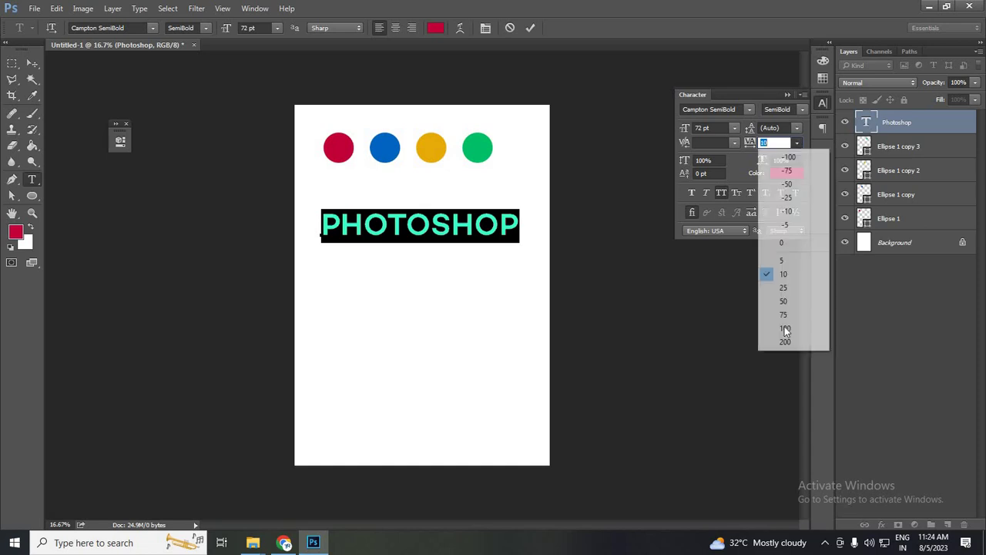
click(784, 341)
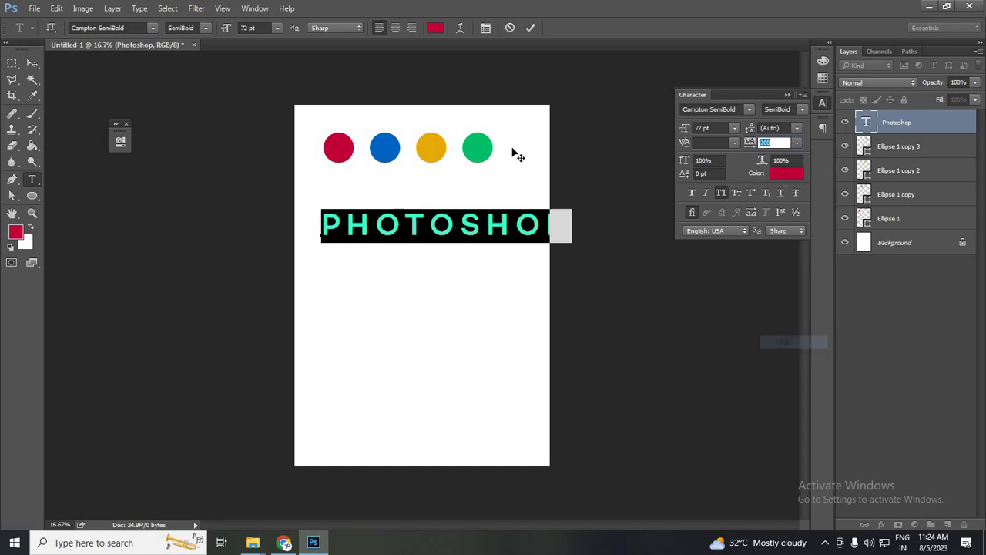
click(508, 224)
key(ctrl+Return)
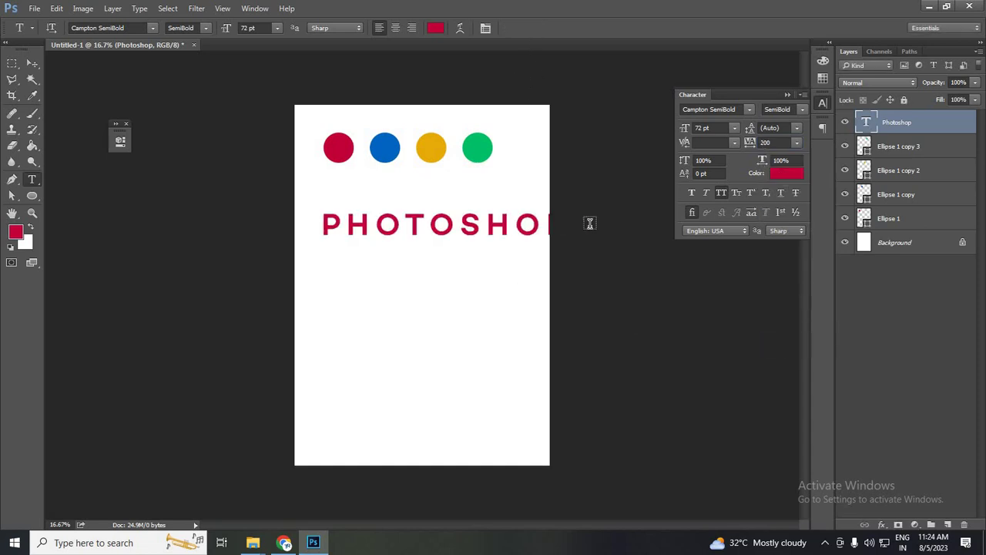
click(473, 241)
key(ctrl+a)
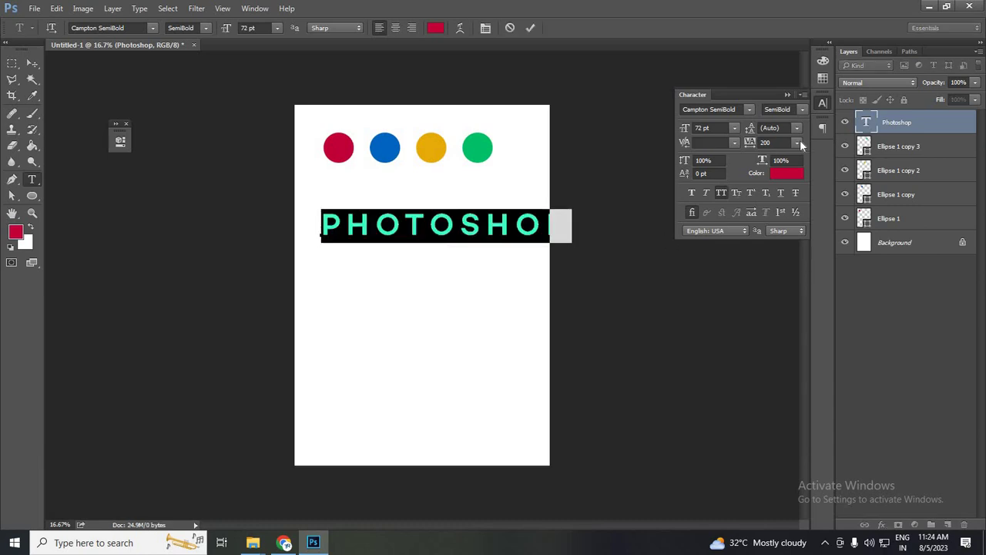
click(797, 143)
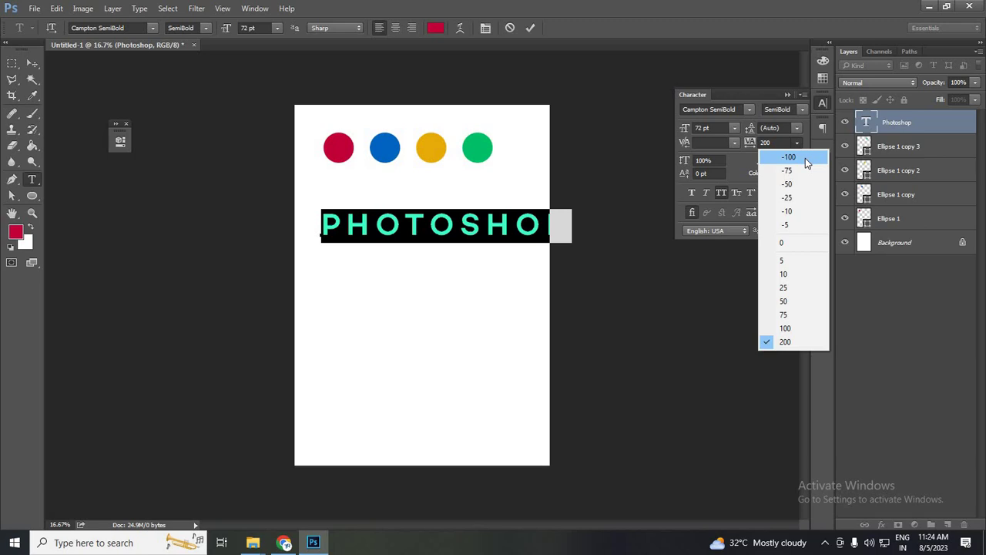
click(805, 158)
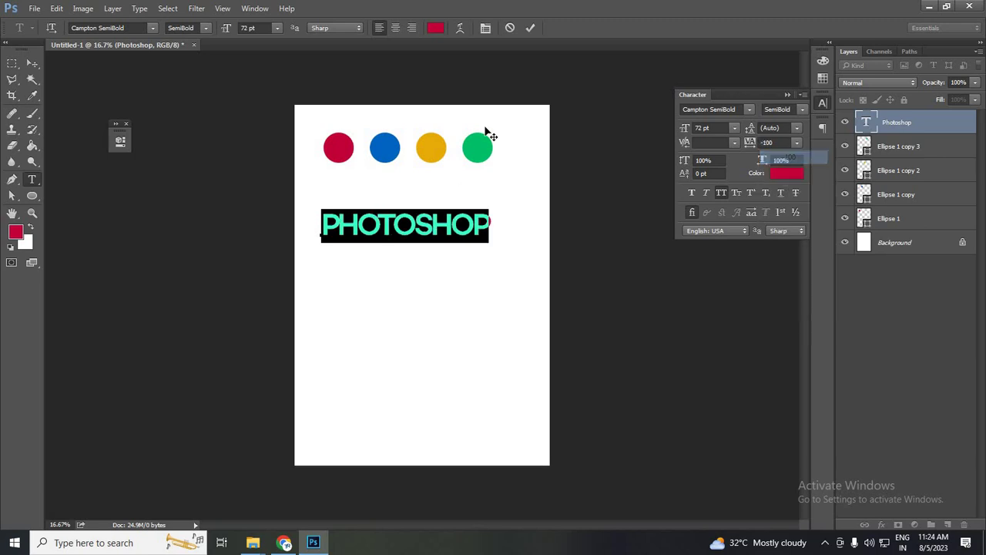
click(530, 28)
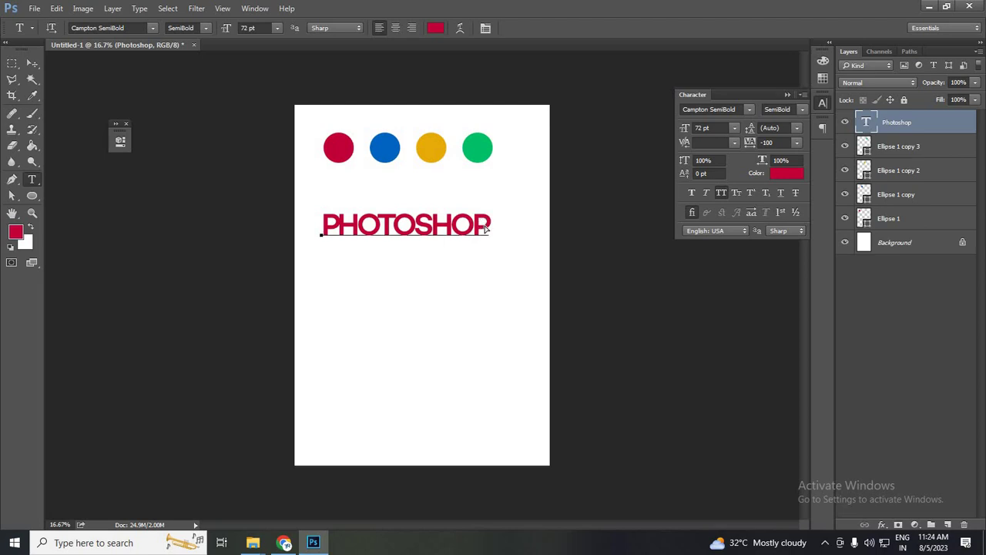
click(485, 228)
key(ctrl+a)
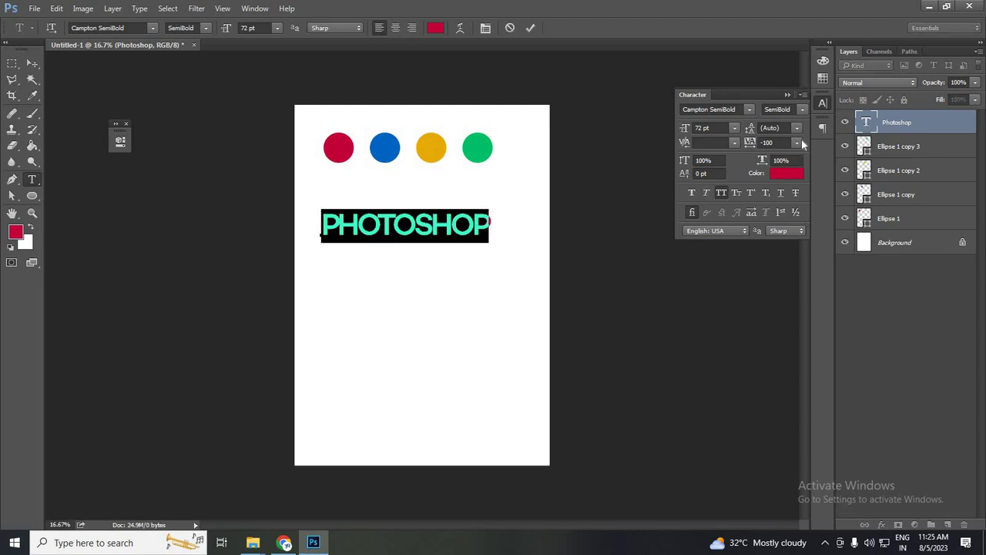
click(798, 142)
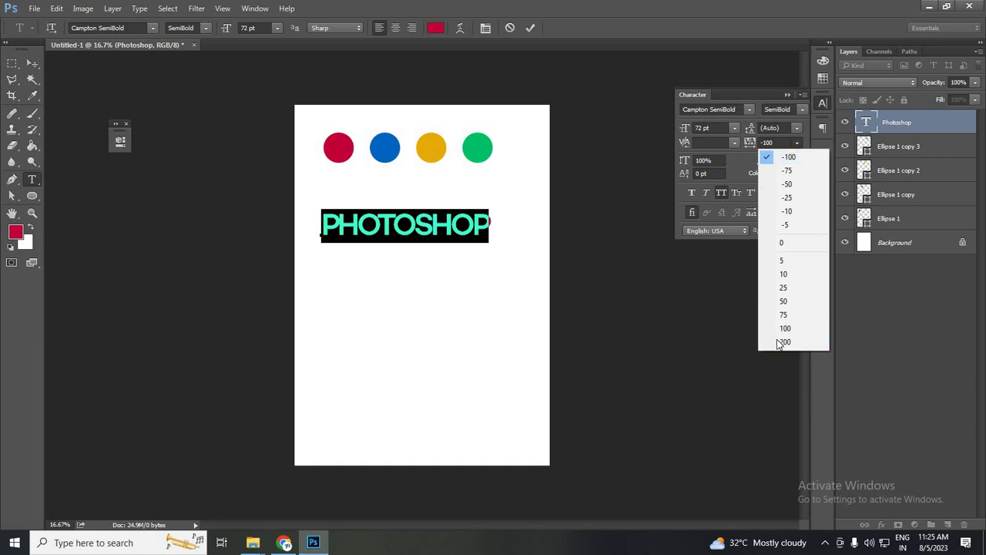
click(788, 156)
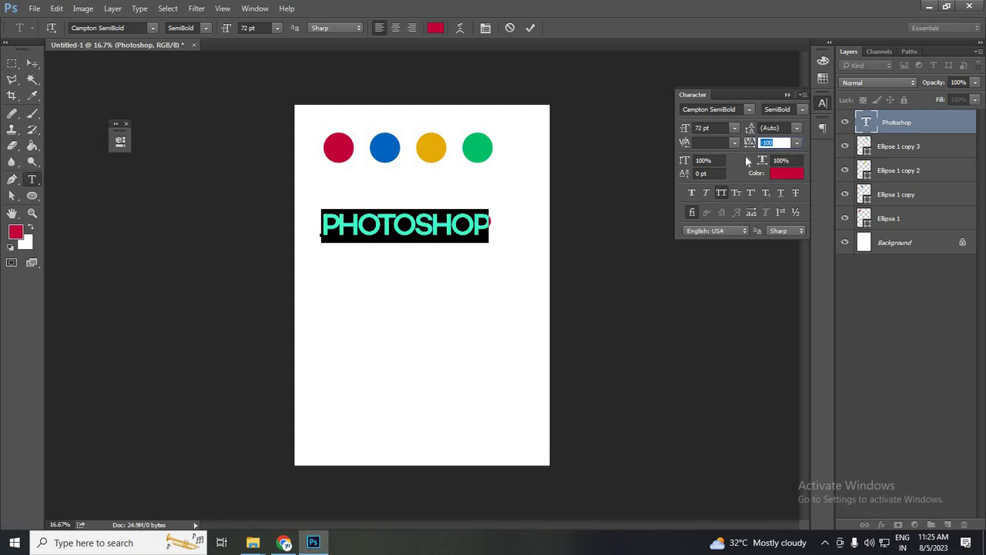
key(shift+Up)
key(shift+Up)
key(shift+Up)
key(shift+Up)
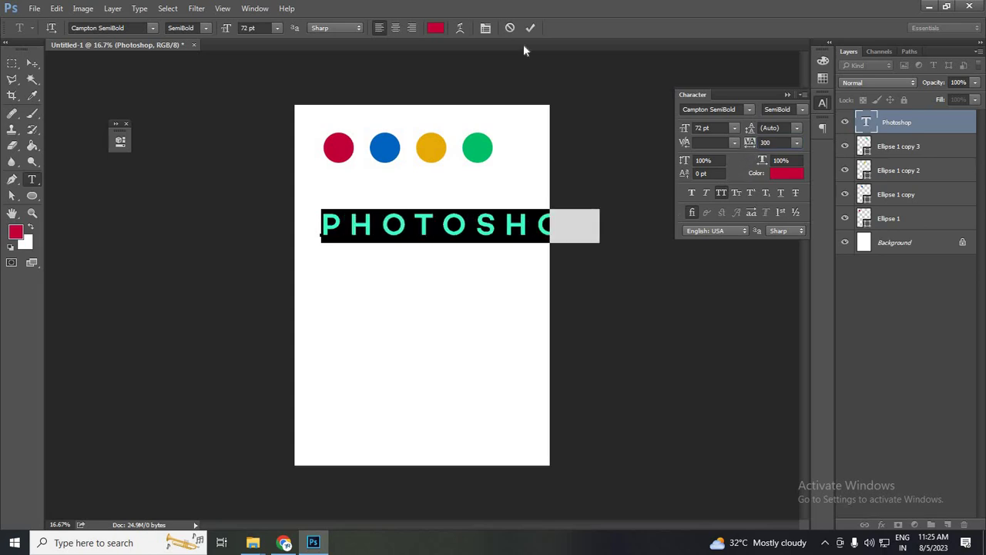
click(530, 27)
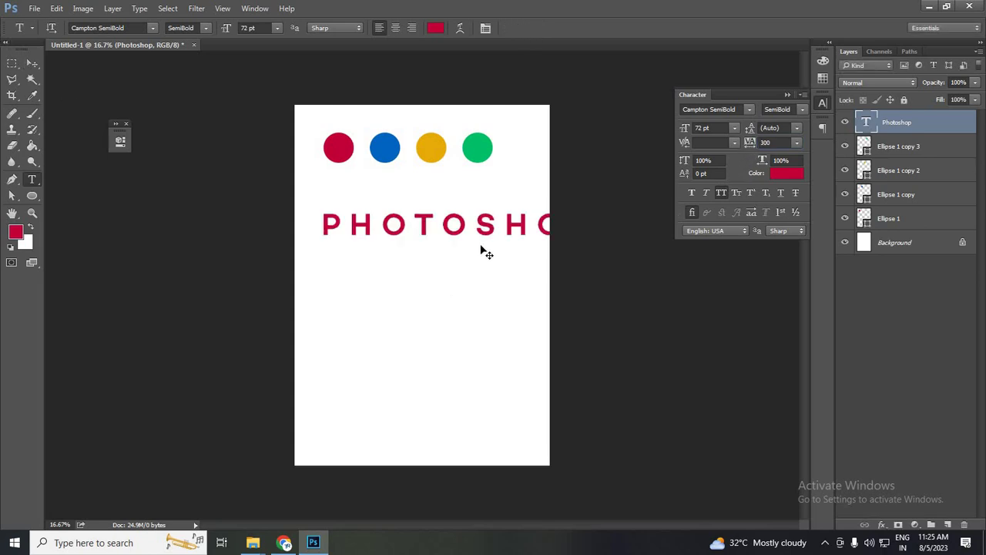
key(v)
key(shift+Left)
key(shift+Left)
key(shift+Left)
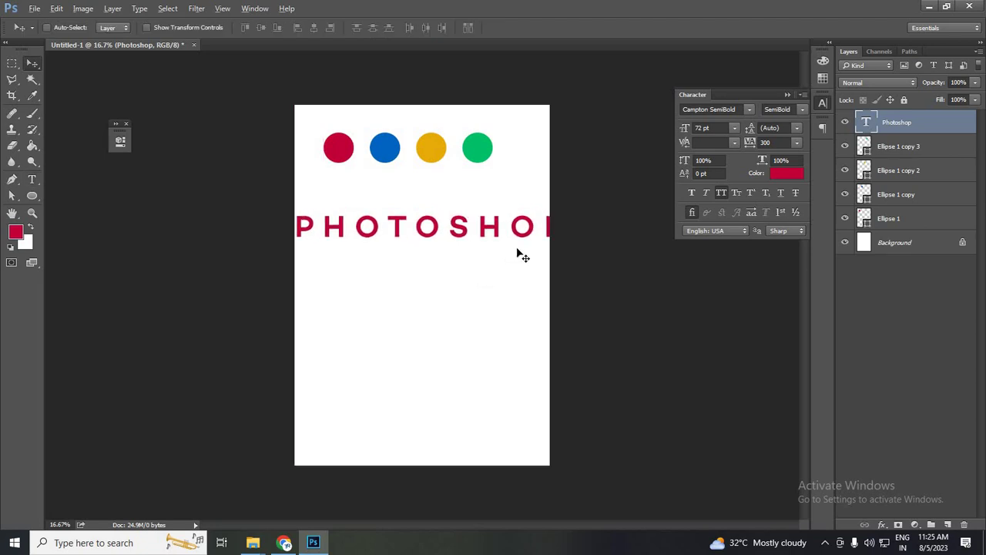
key(ctrl+alt+z)
key(ctrl+alt+z)
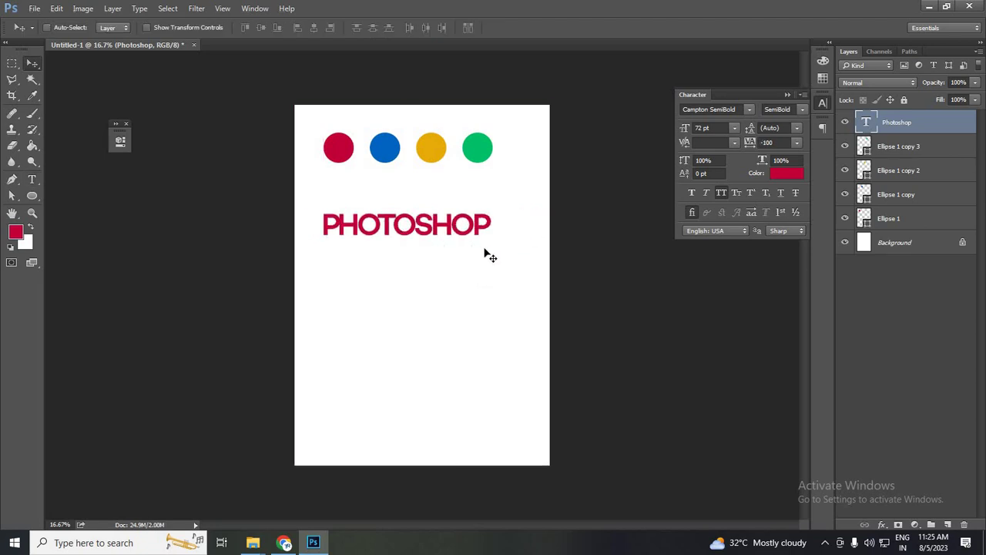
key(ctrl+alt+z)
key(ctrl+alt+z)
key(ctrl+alt+z)
key(ctrl+alt+z)
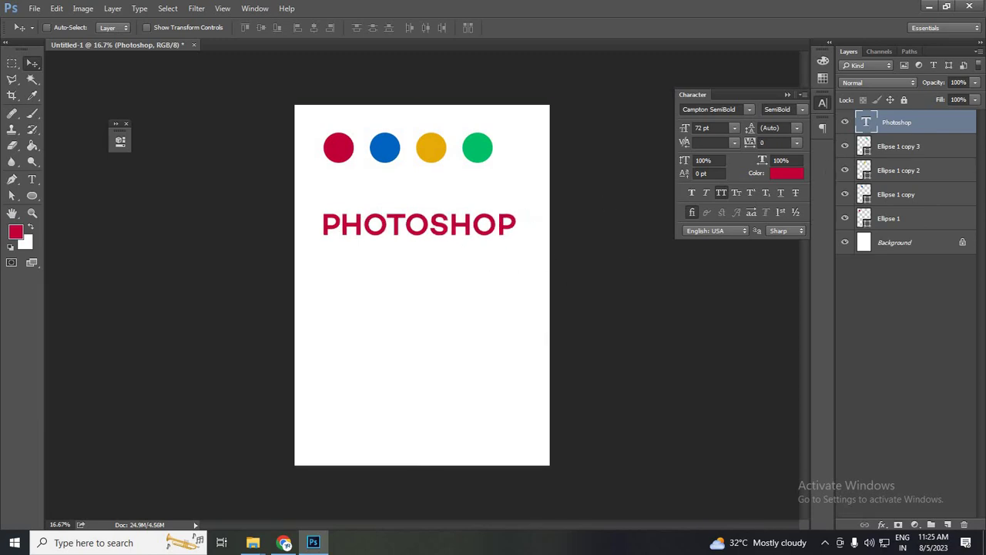
click(693, 164)
text(2)
text(0)
key(Return)
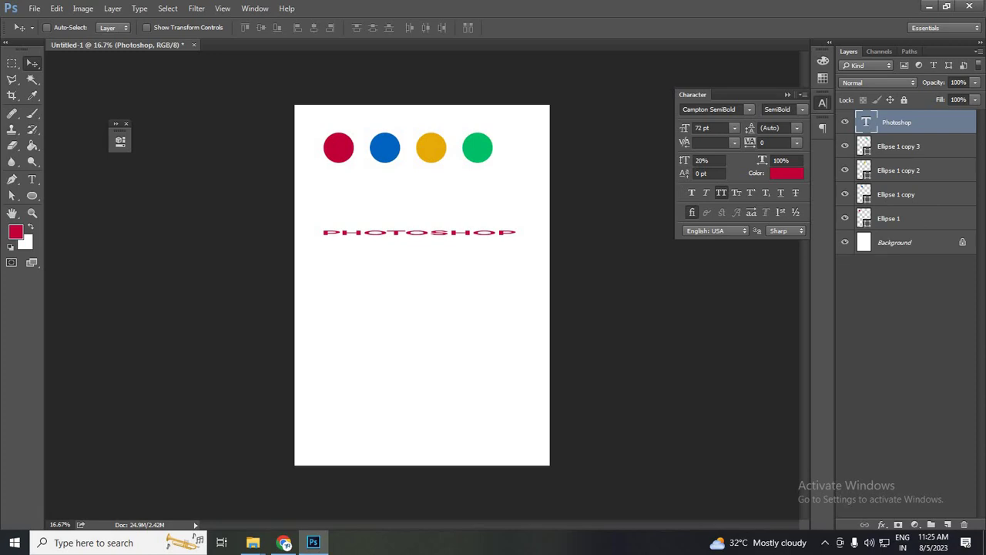
click(708, 161)
key(Return)
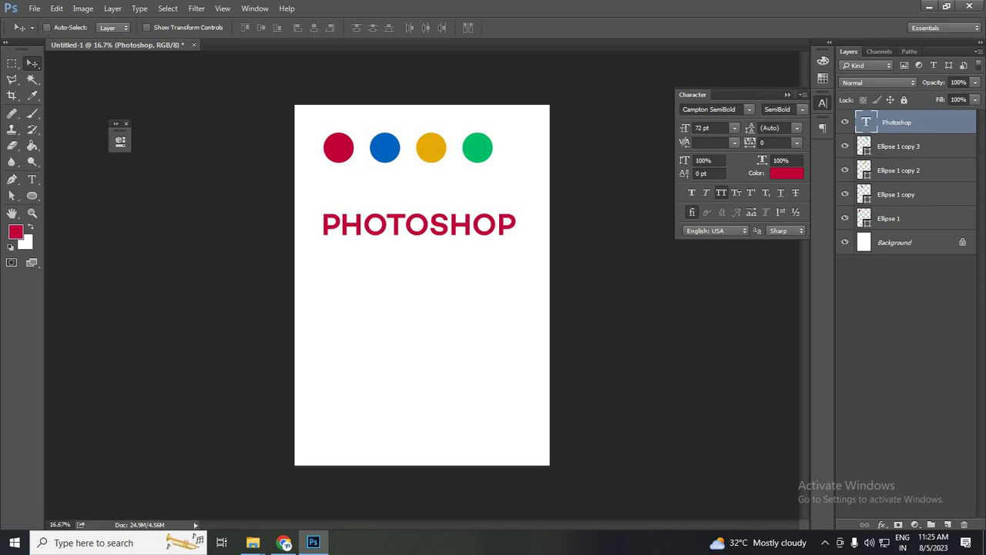
click(784, 160)
text(2)
key(Return)
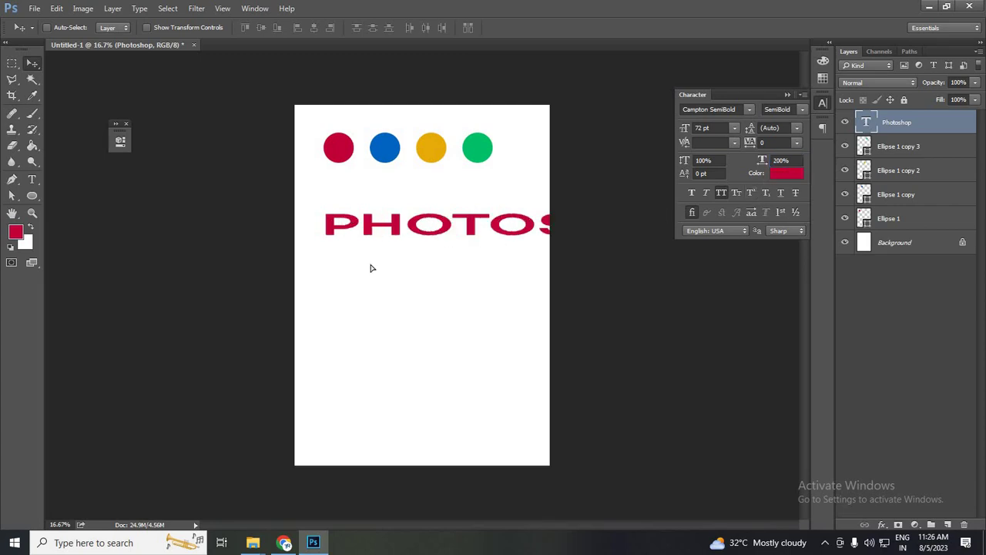
mouse_move(368, 269)
mouse_down()
mouse_move(479, 264)
mouse_move(519, 248)
mouse_up()
drag(762, 159, 736, 172)
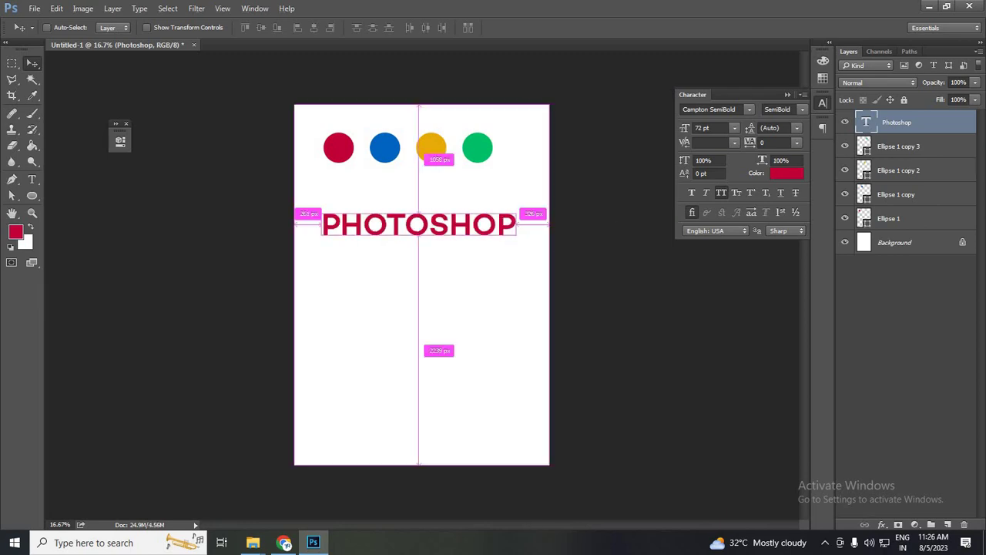
text(1)
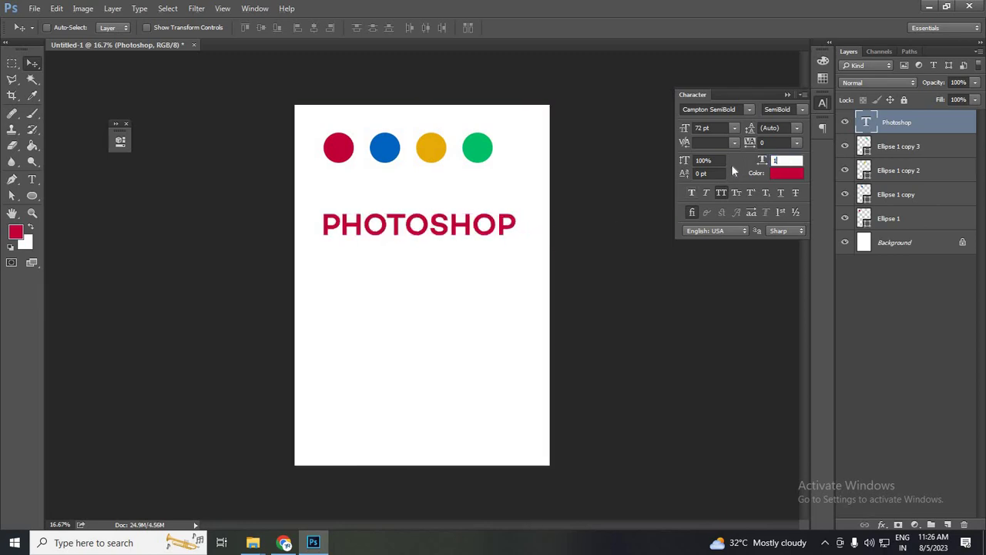
text(0)
key(Return)
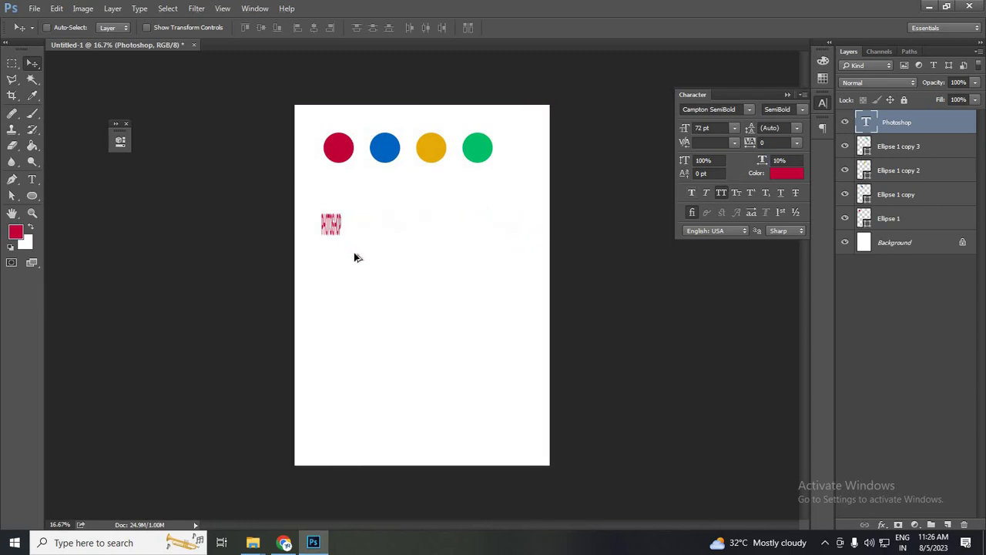
key(ctrl+z)
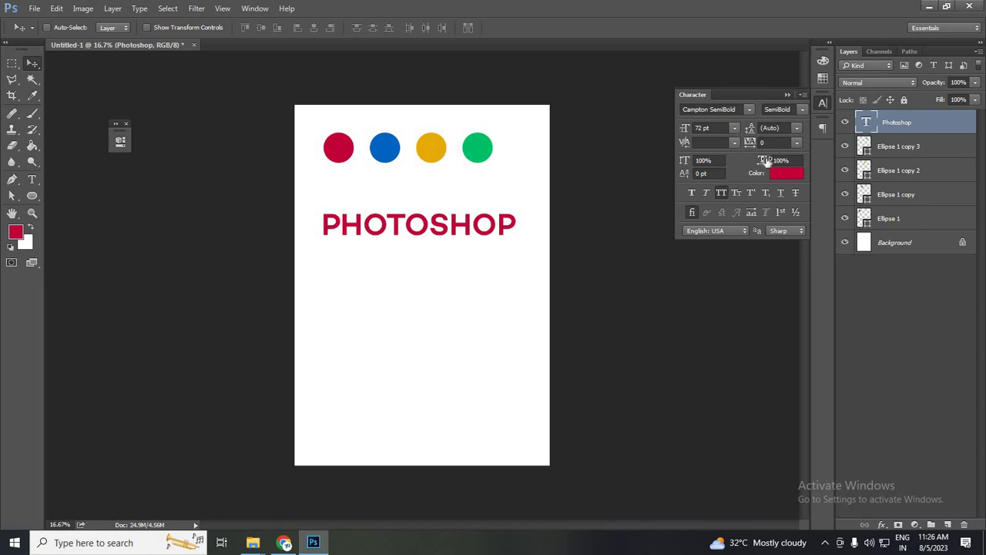
Try Faux Bold and Faux Italic on the heading, then turn both off again
click(690, 194)
click(692, 194)
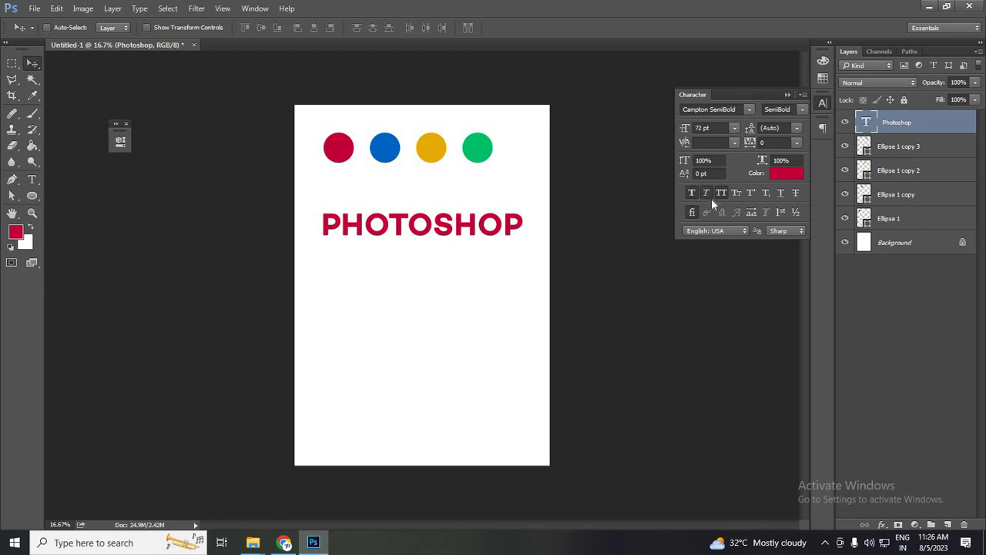
click(708, 194)
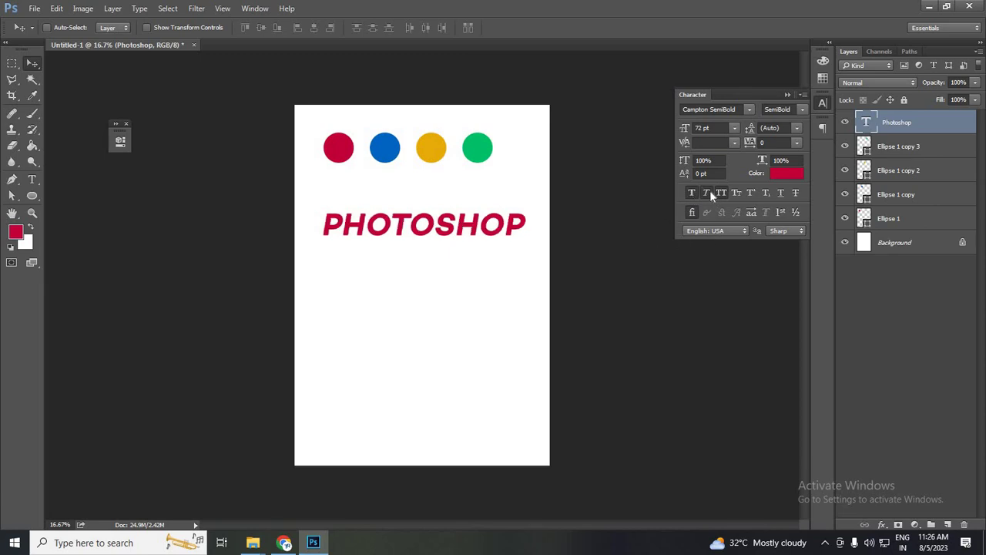
click(694, 195)
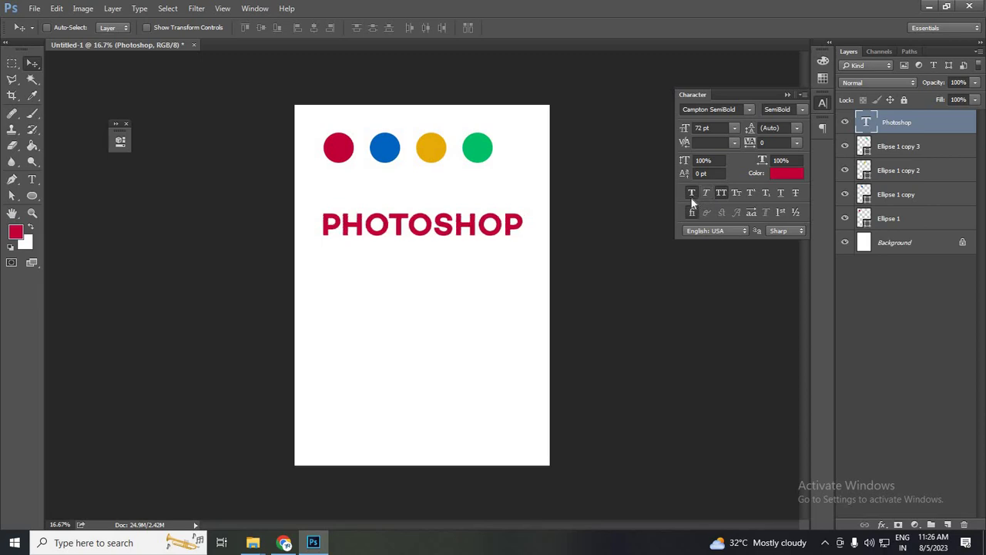
click(707, 193)
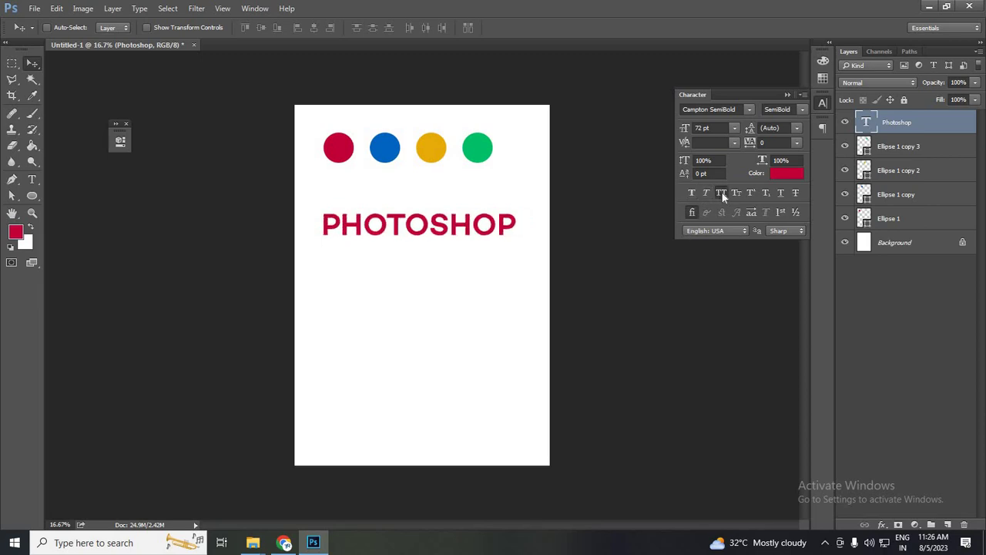
Toggle All Caps and Small Caps, leaving the heading in normal upper- and lower-case
click(722, 193)
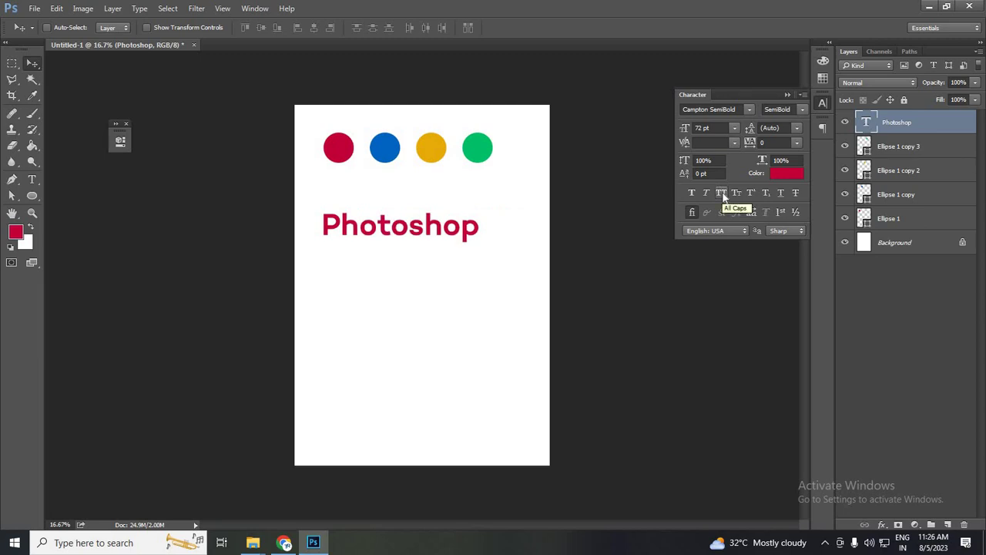
click(722, 194)
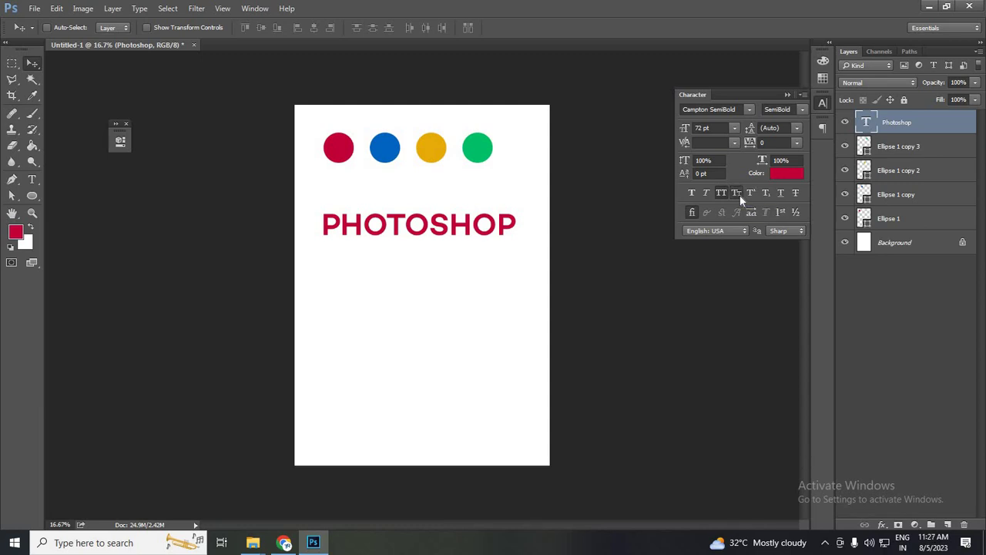
click(737, 193)
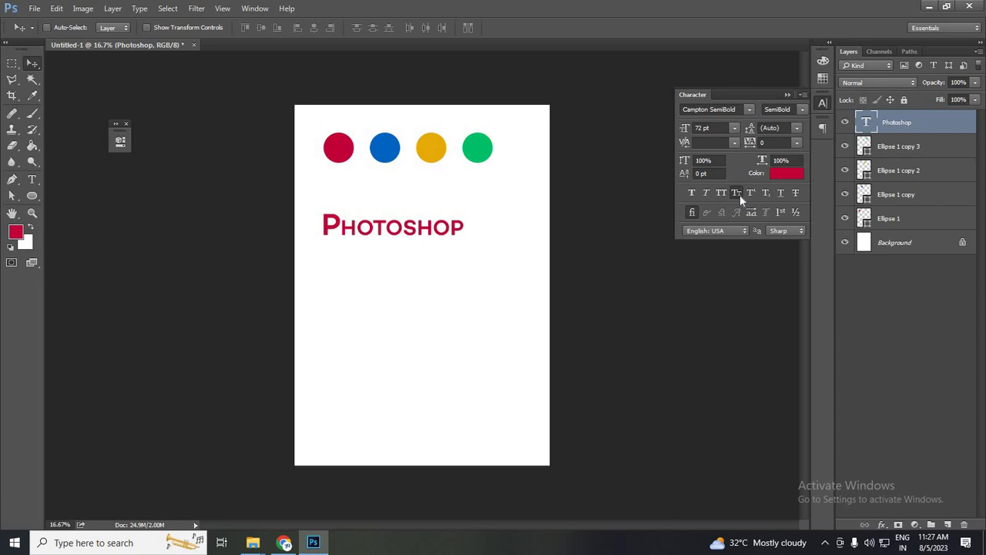
click(739, 192)
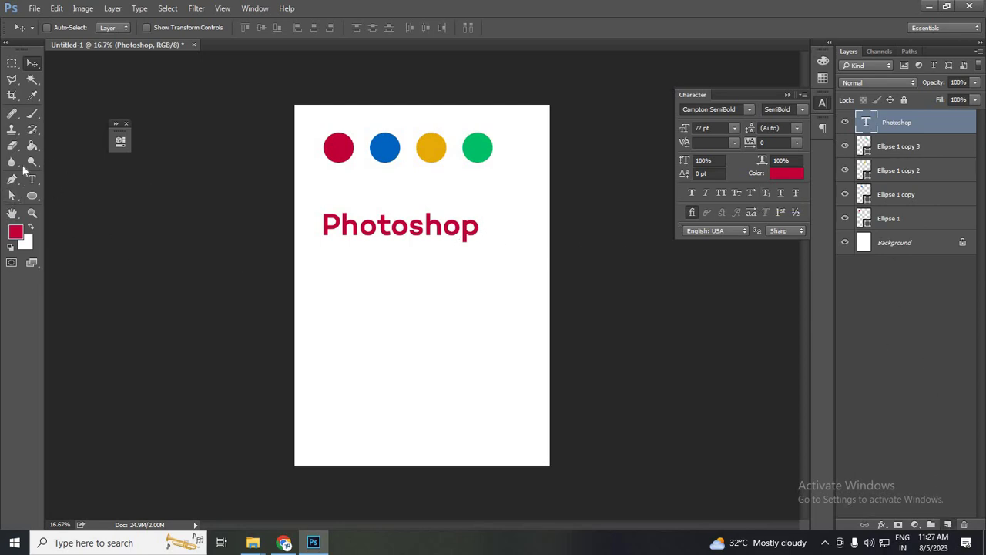
click(947, 525)
Type H2SO4 below the heading, correcting the lowercase o to a capital O
click(32, 180)
click(403, 332)
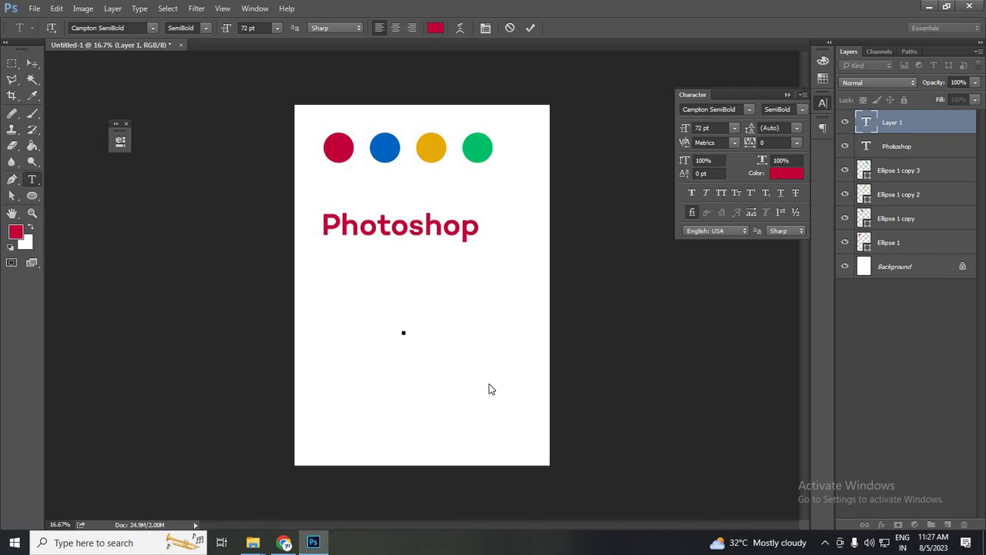
text(H)
text(2S)
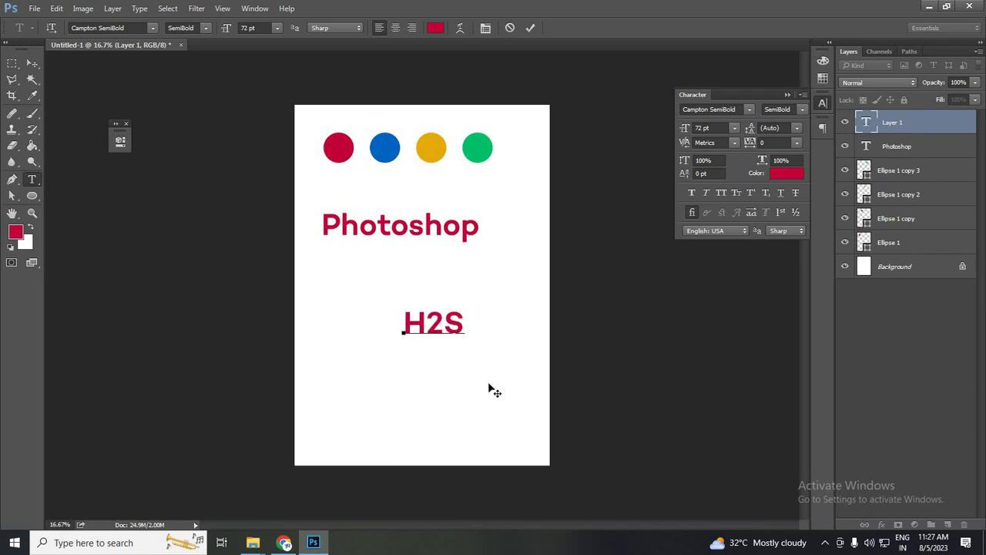
text(o)
text(4)
click(482, 319)
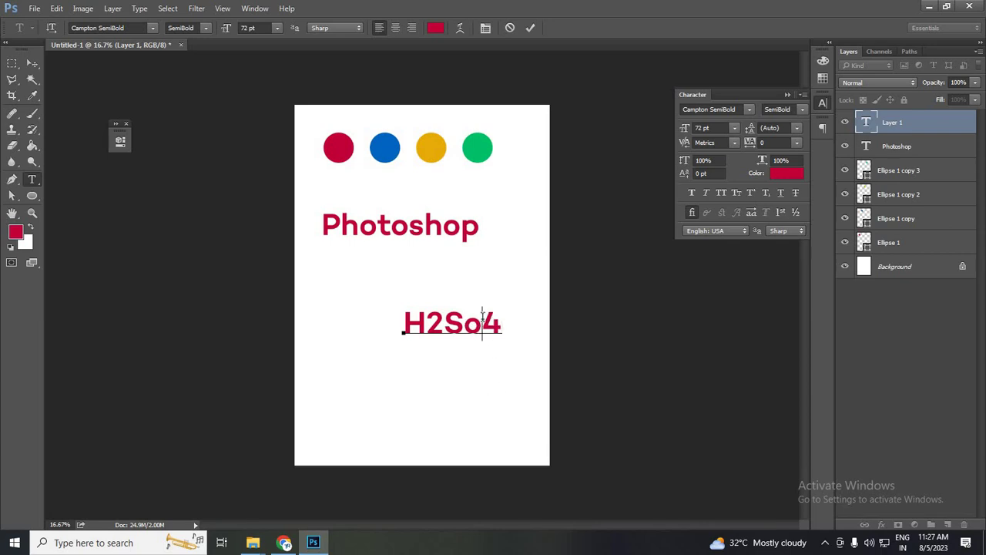
key(BackSpace)
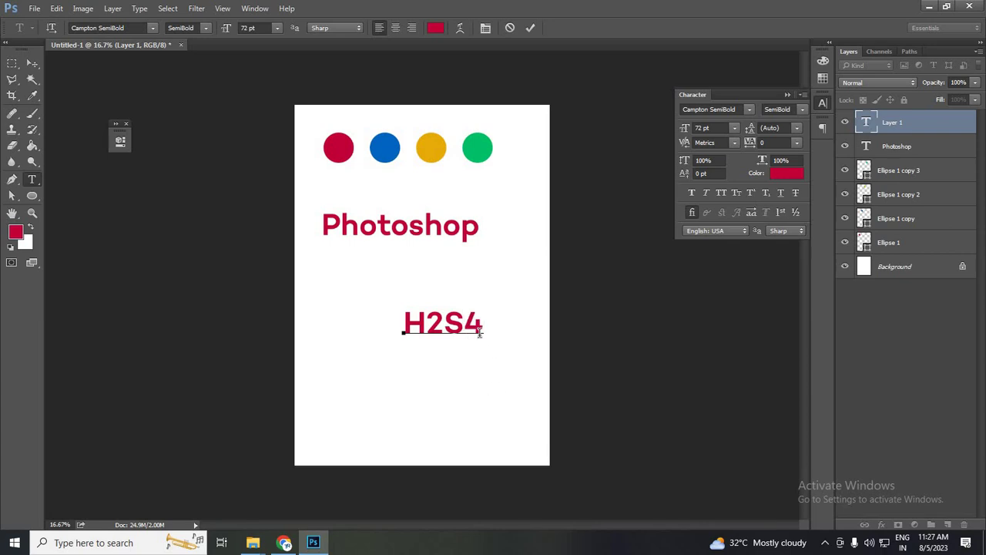
text(O)
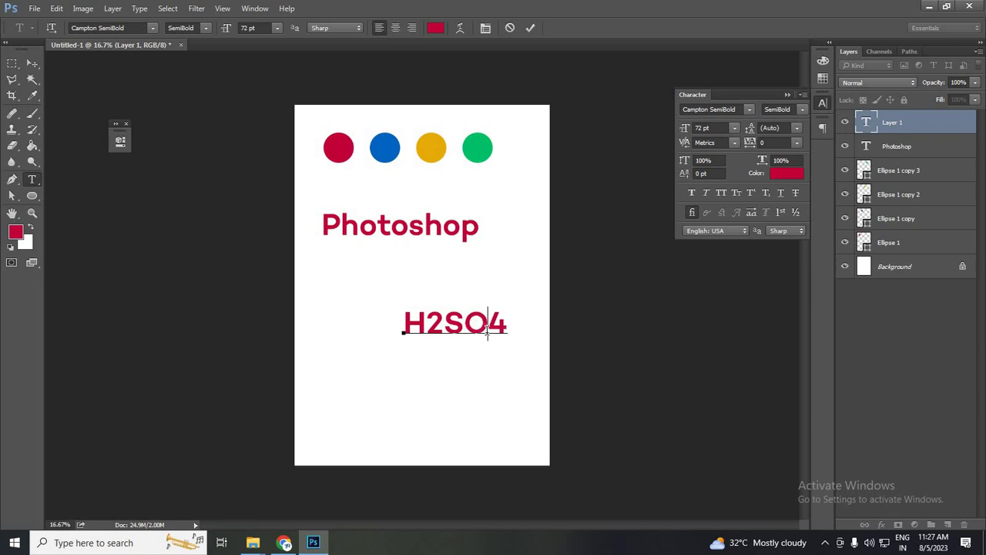
key(Right)
Make the 4 and the 2 in H2SO4 superscript
key(shift+Left)
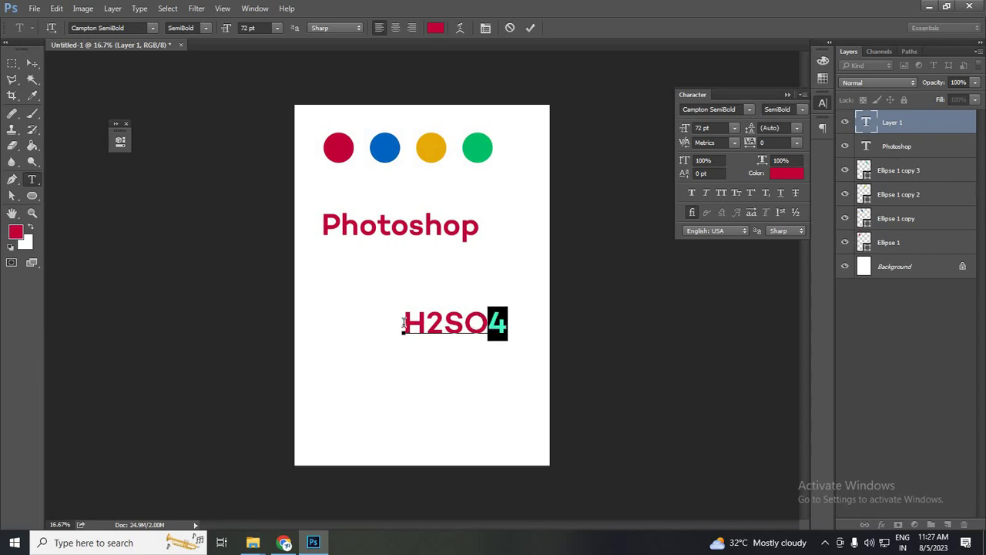
double_click(500, 324)
click(505, 324)
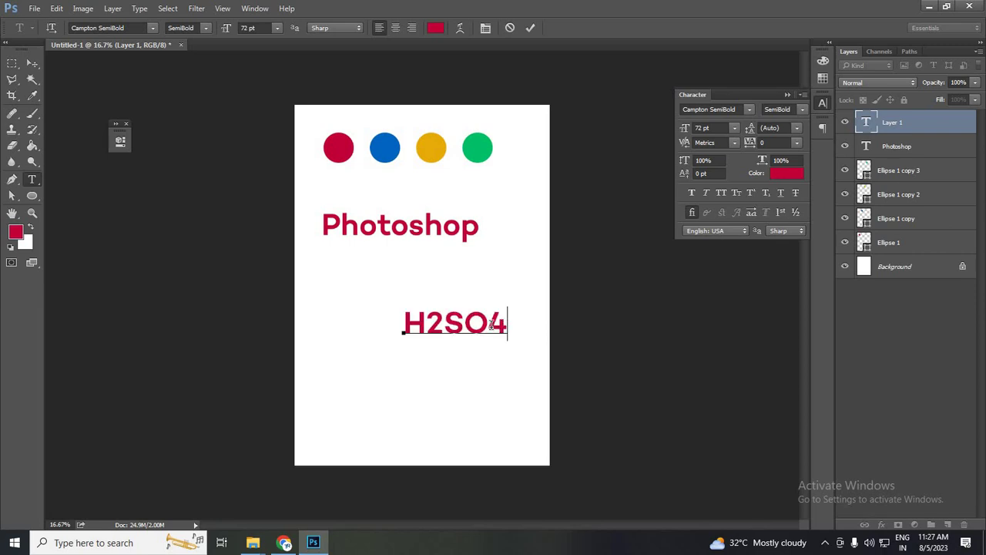
key(shift+Left)
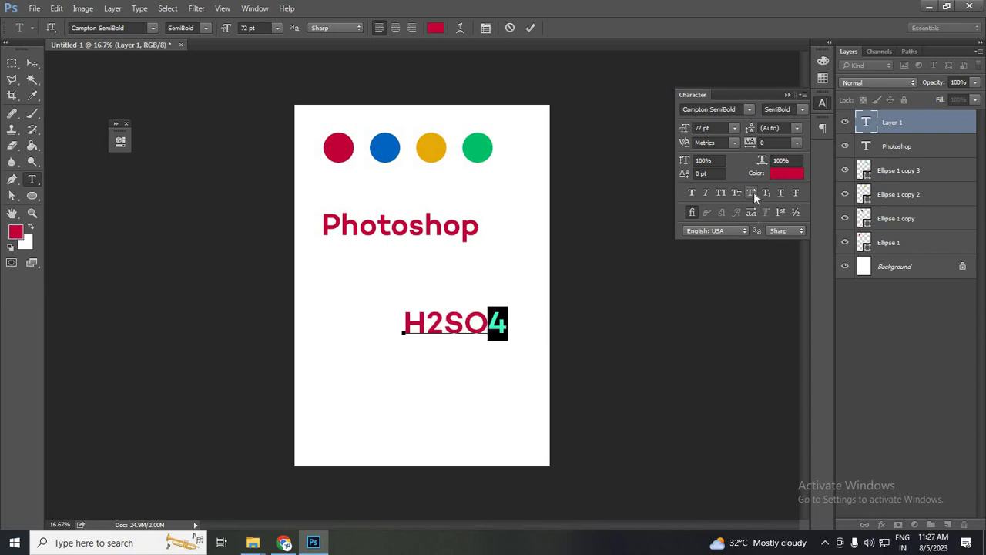
click(752, 193)
click(443, 319)
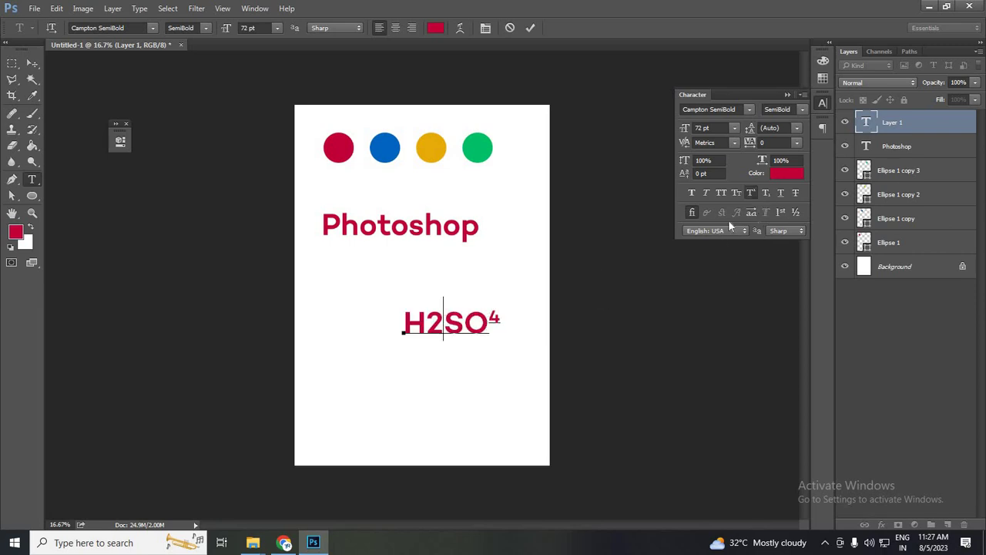
key(shift+Left)
click(751, 193)
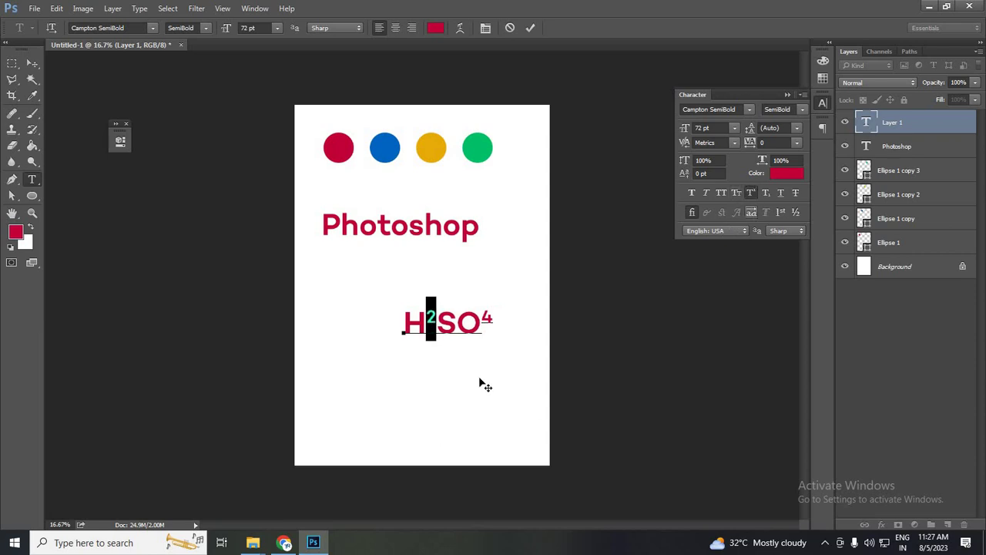
key(End)
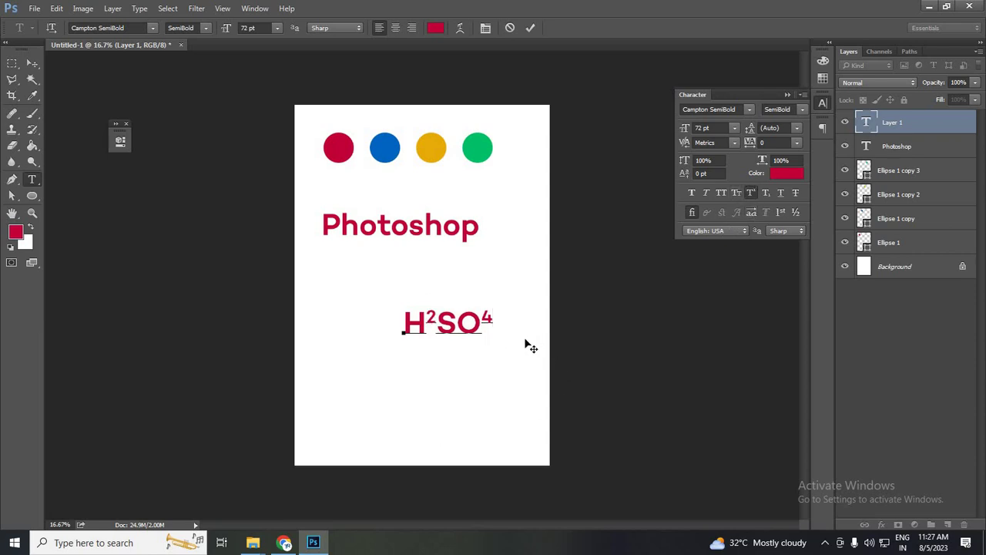
Commit the H2SO4 text and remove it, reselecting the Photoshop heading layer
click(530, 28)
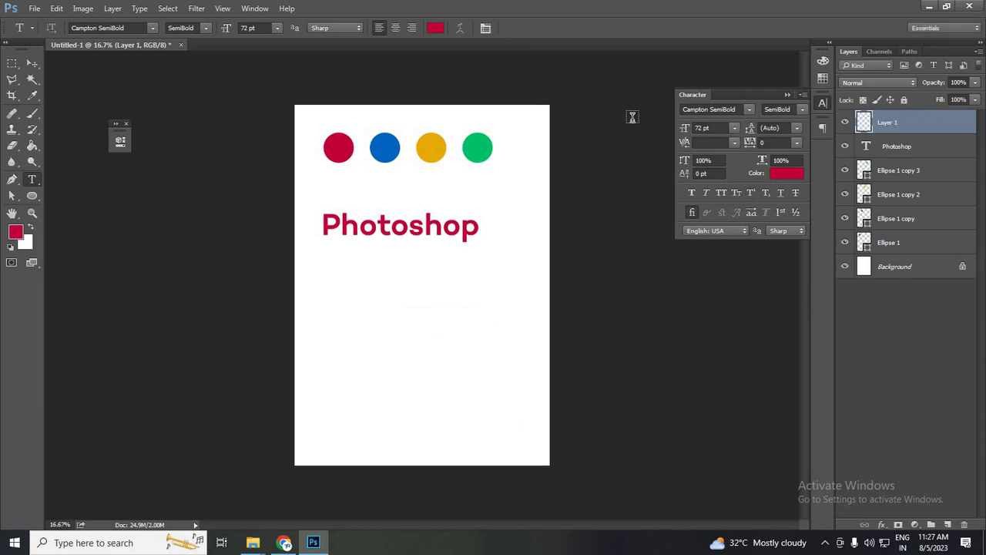
key(Delete)
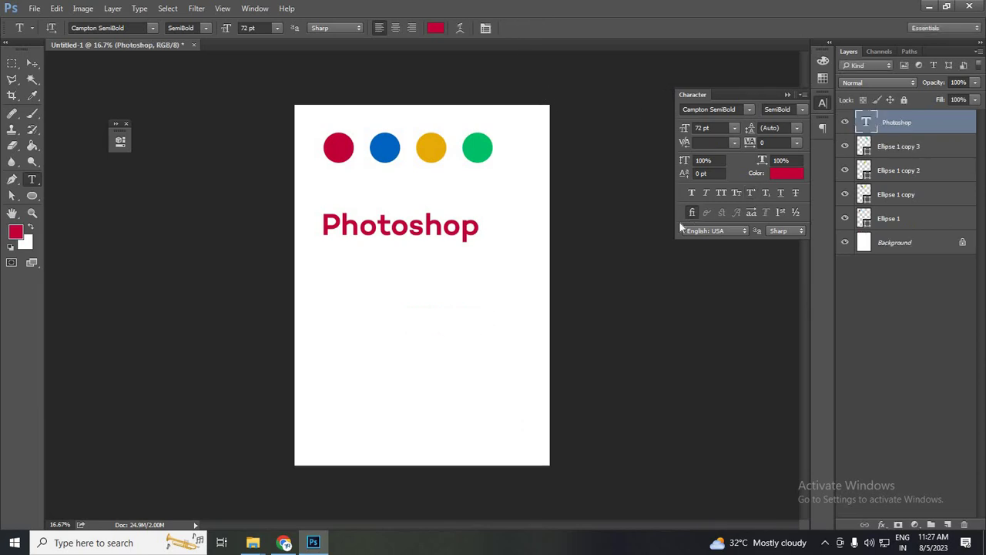
click(736, 192)
key(v)
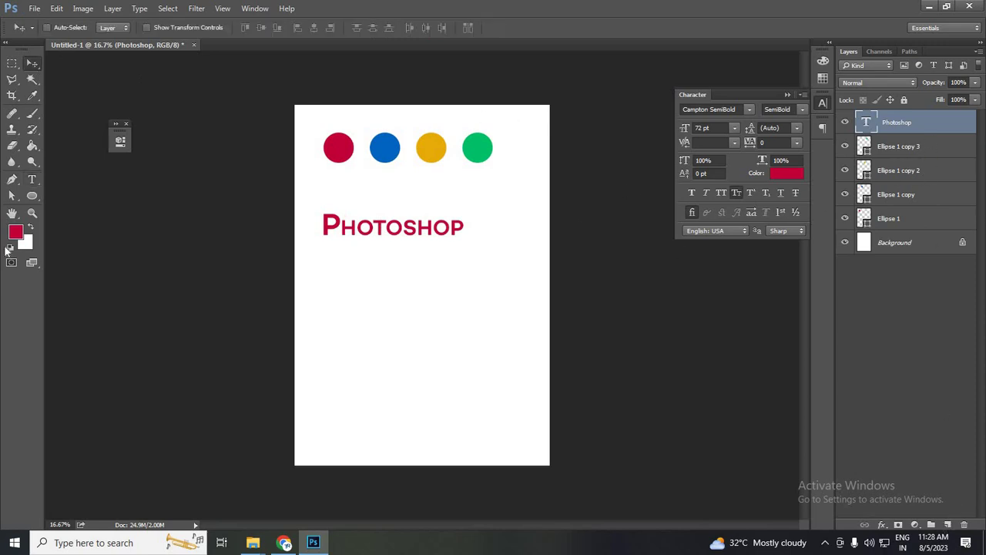
Type H2O below the heading and make the 2 subscript
click(947, 524)
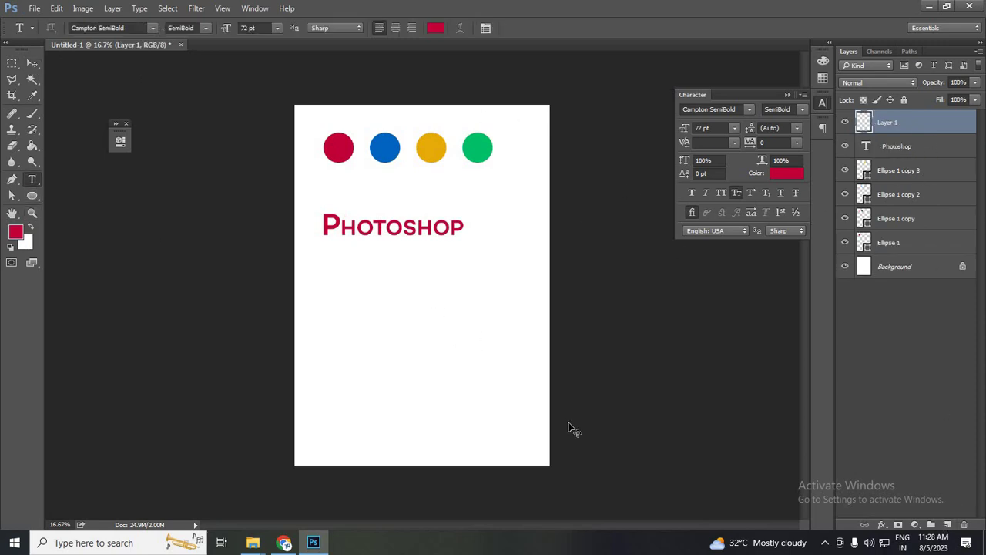
click(435, 319)
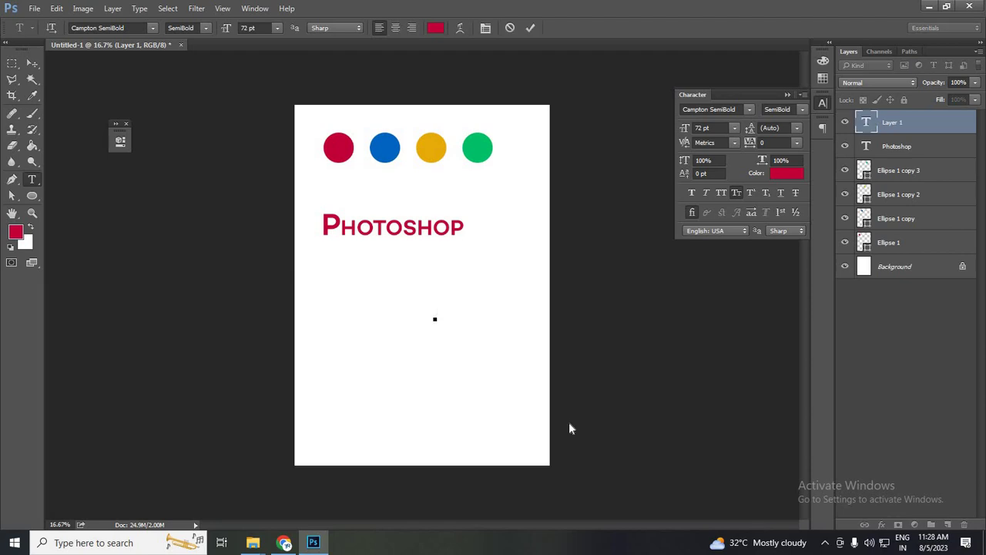
text(H2)
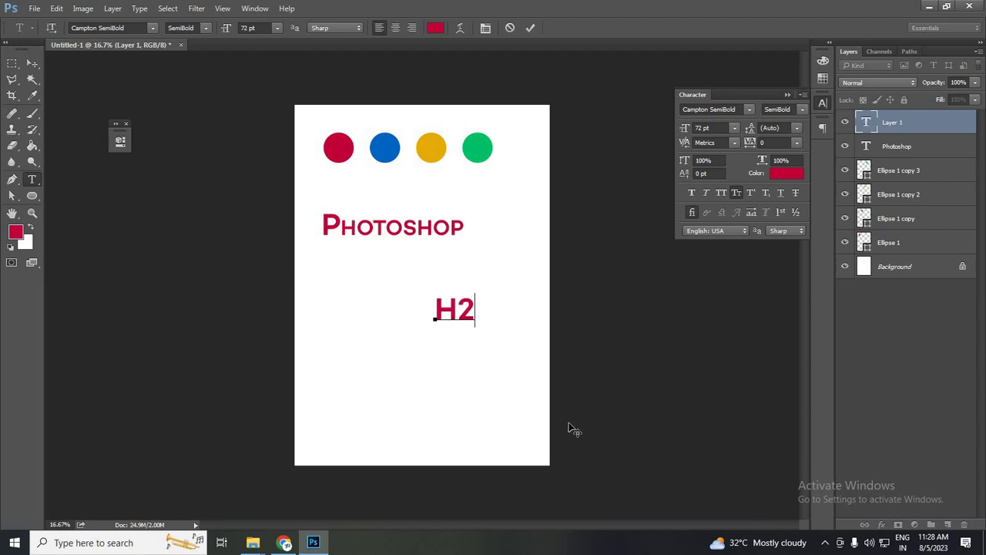
text(o)
key(BackSpace)
text(O)
key(Left)
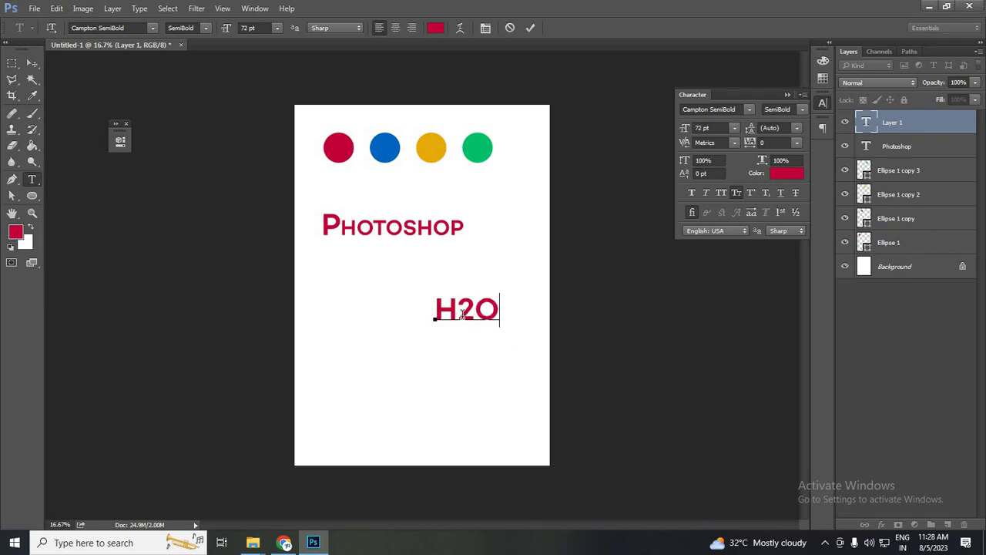
key(shift+Left)
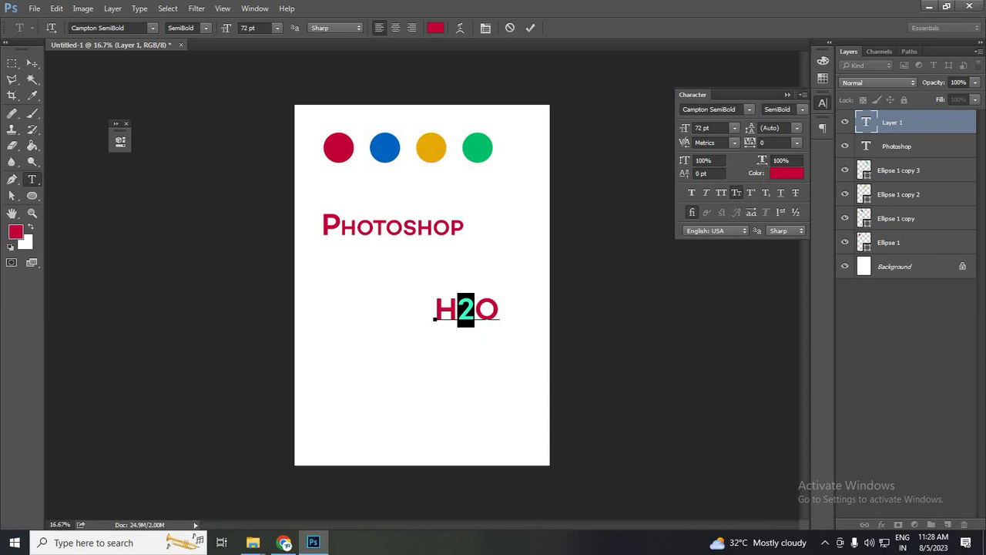
click(766, 193)
Commit the H2O text and remove it from the page
click(530, 28)
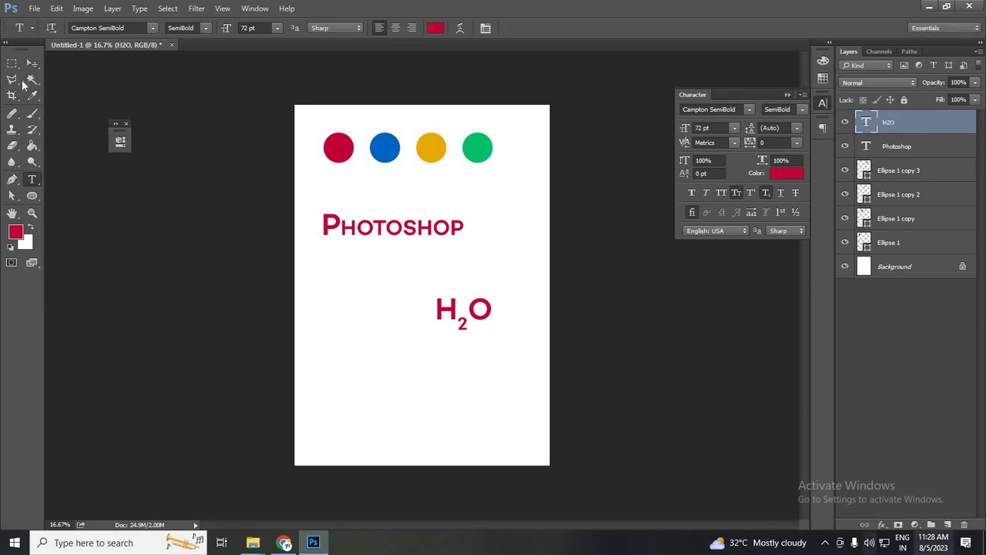
key(v)
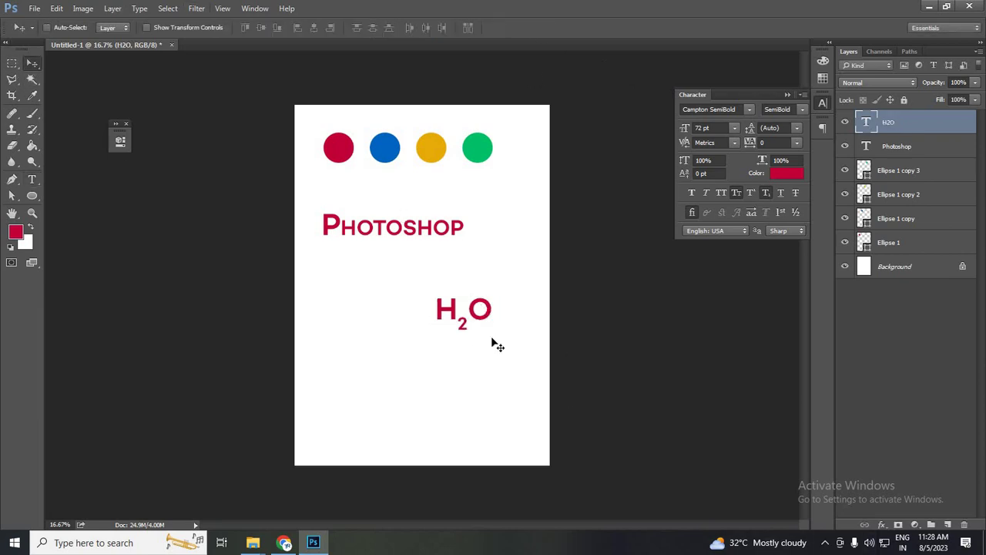
key(ctrl)
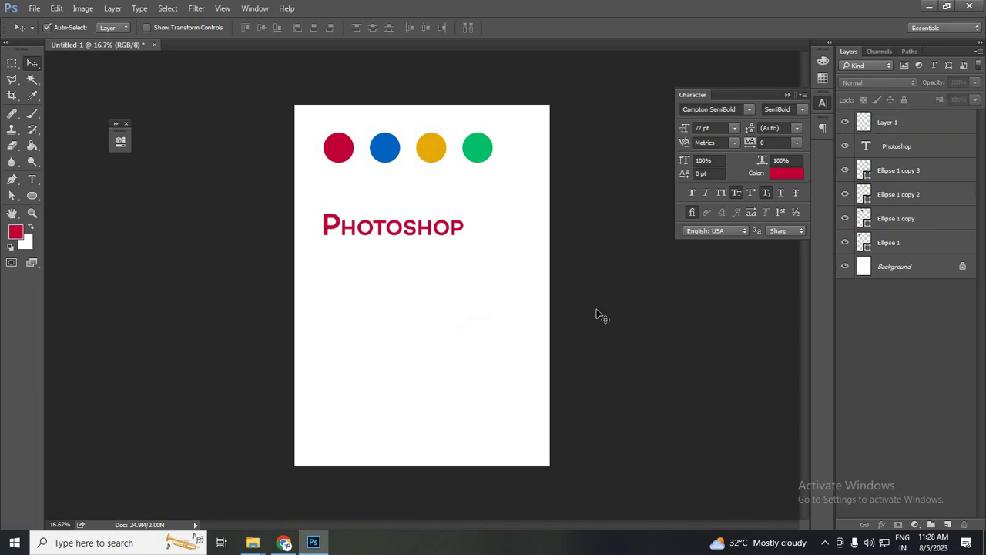
click(755, 193)
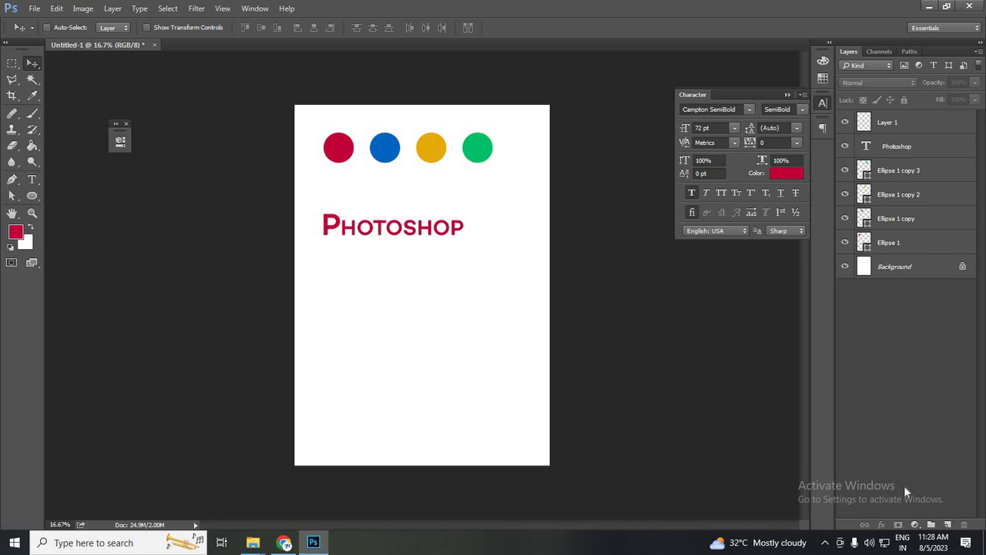
click(948, 525)
click(31, 179)
click(367, 322)
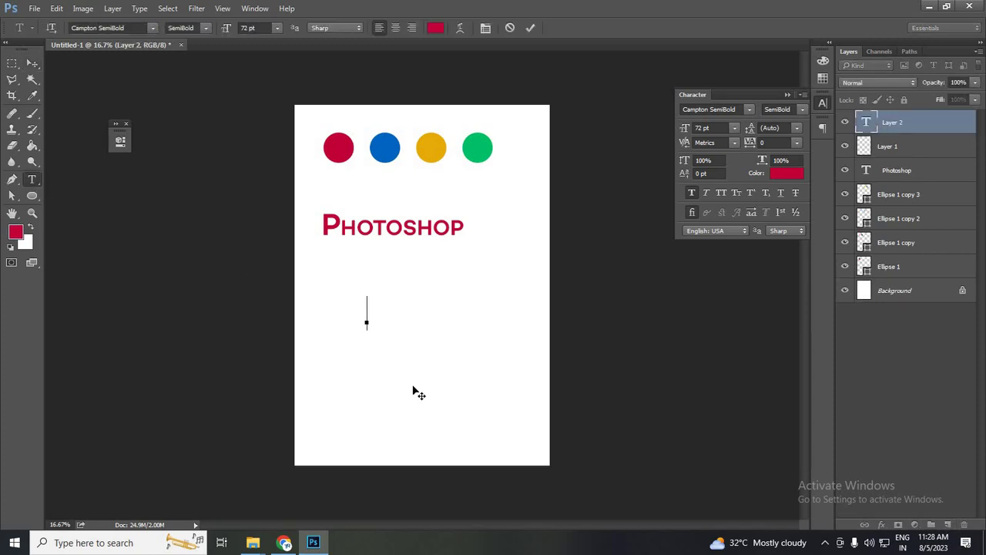
text(10)
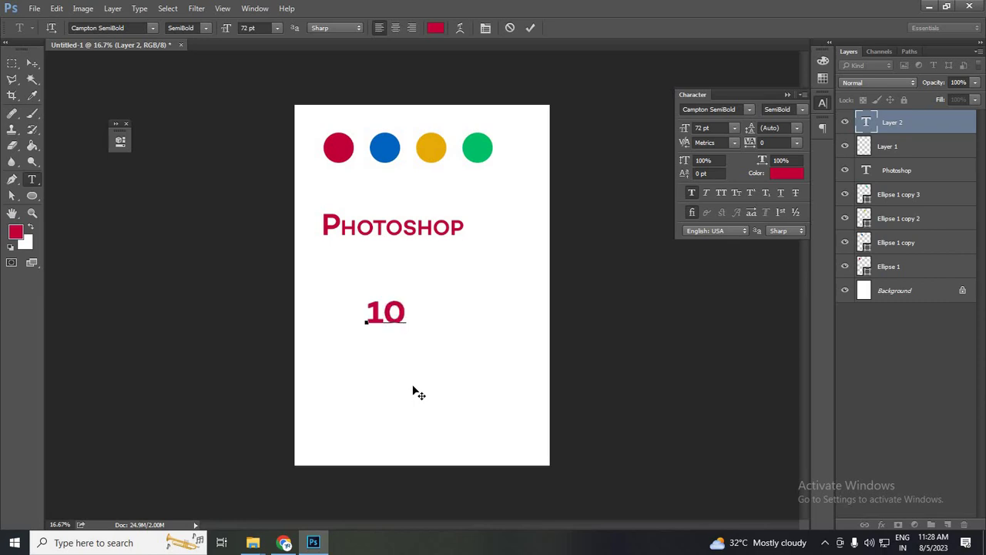
text(th)
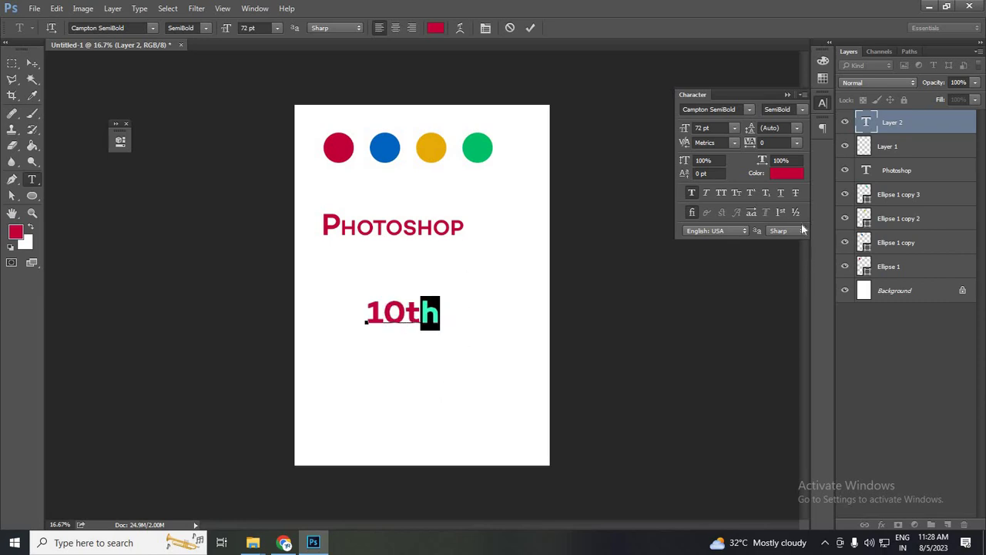
key(shift+Left)
key(shift+Left)
click(750, 193)
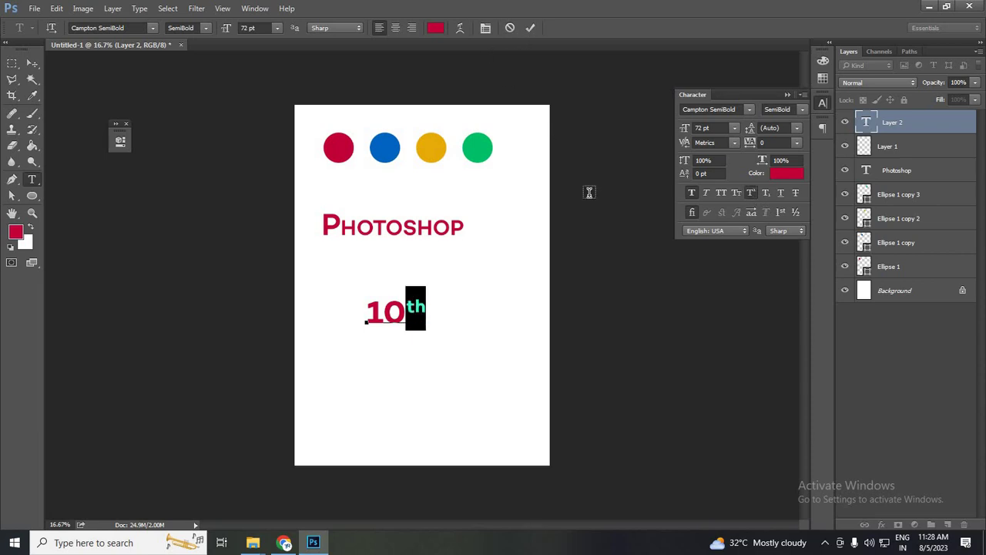
click(530, 28)
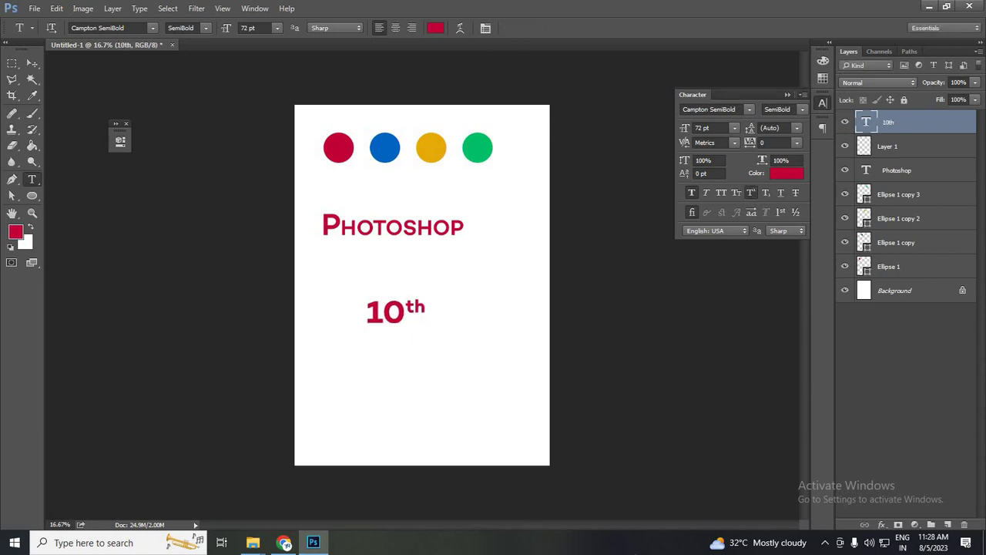
click(32, 63)
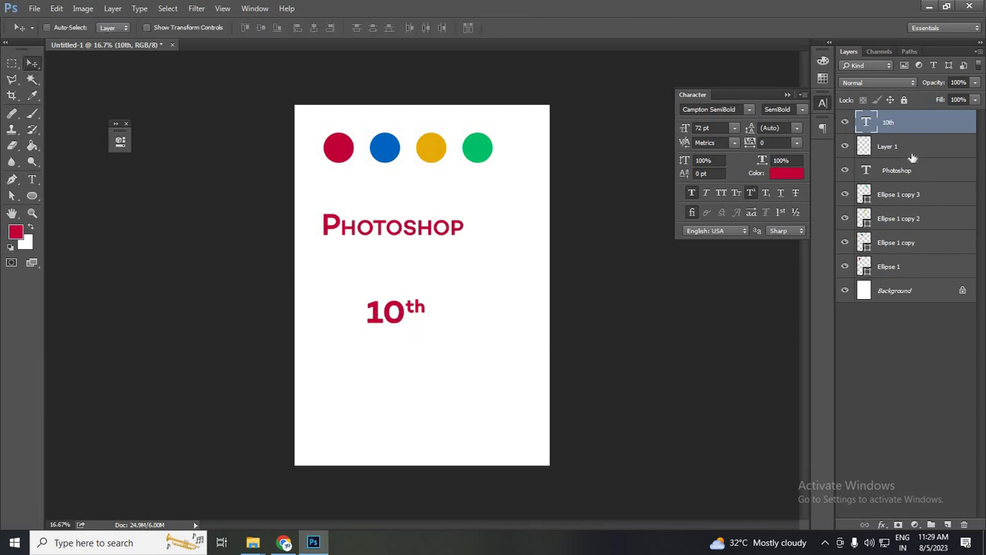
key(Delete)
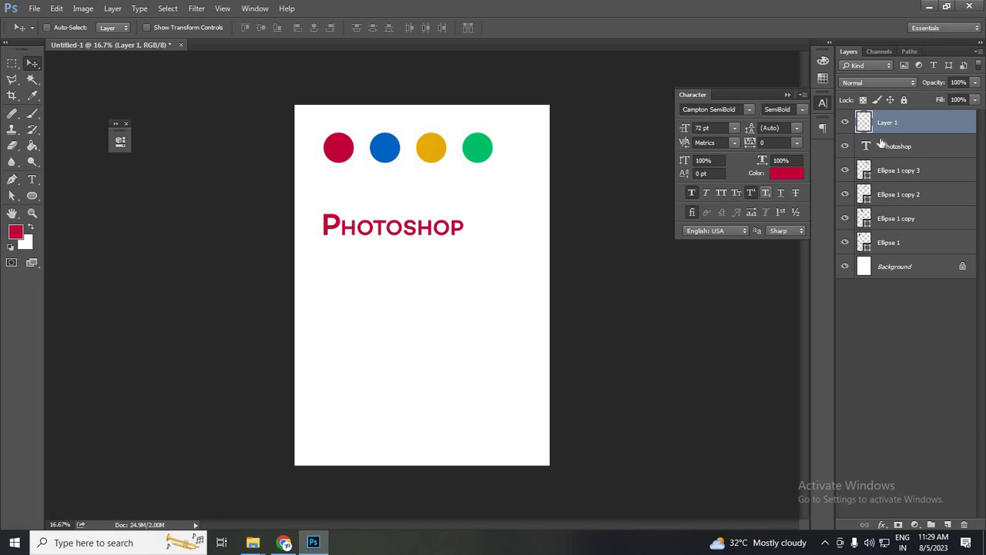
Turn off small caps and the underline on the Photoshop heading and apply strikethrough
ctrl+click(387, 228)
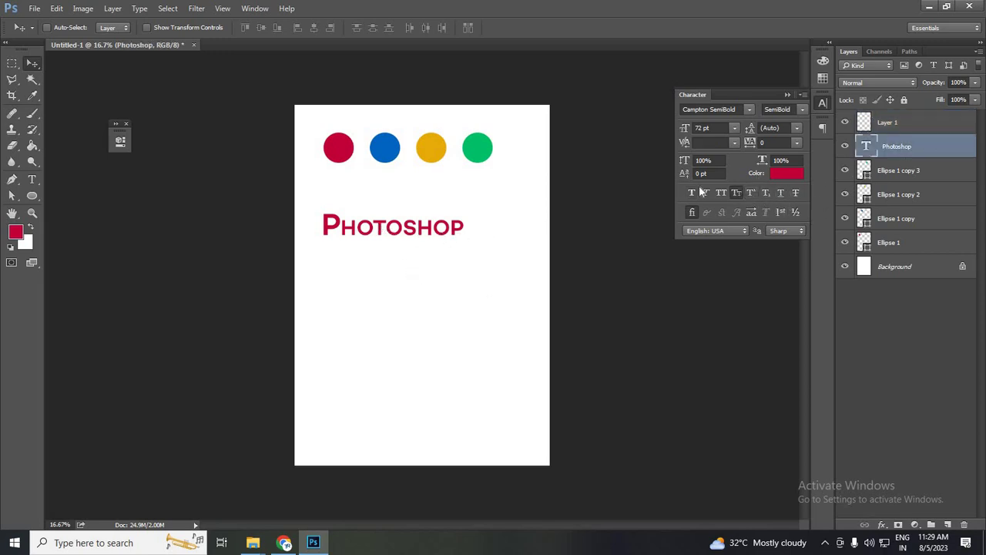
click(737, 194)
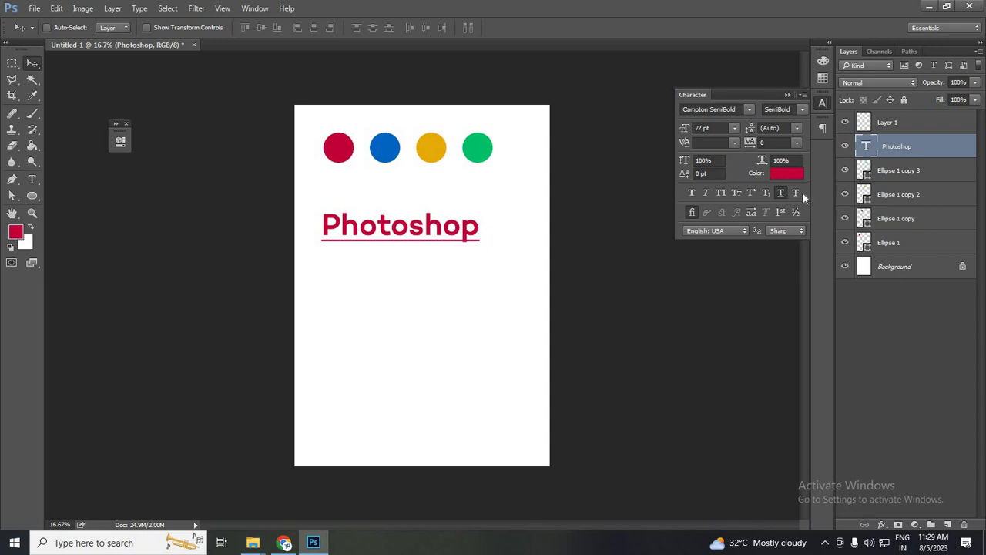
key(ctrl+z)
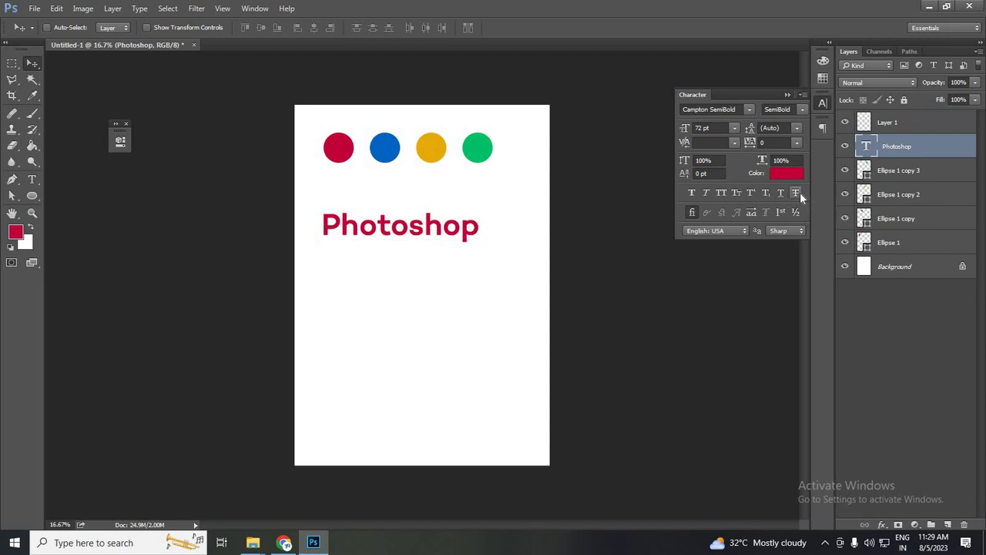
click(798, 194)
Centre the struck-through heading below the circles, then select Layer 1
drag(412, 225, 434, 210)
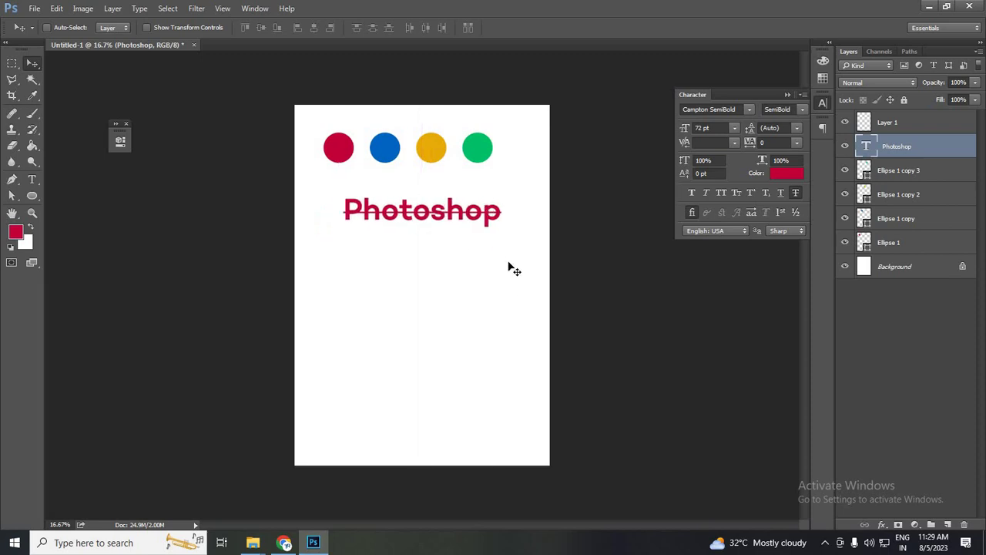
click(909, 133)
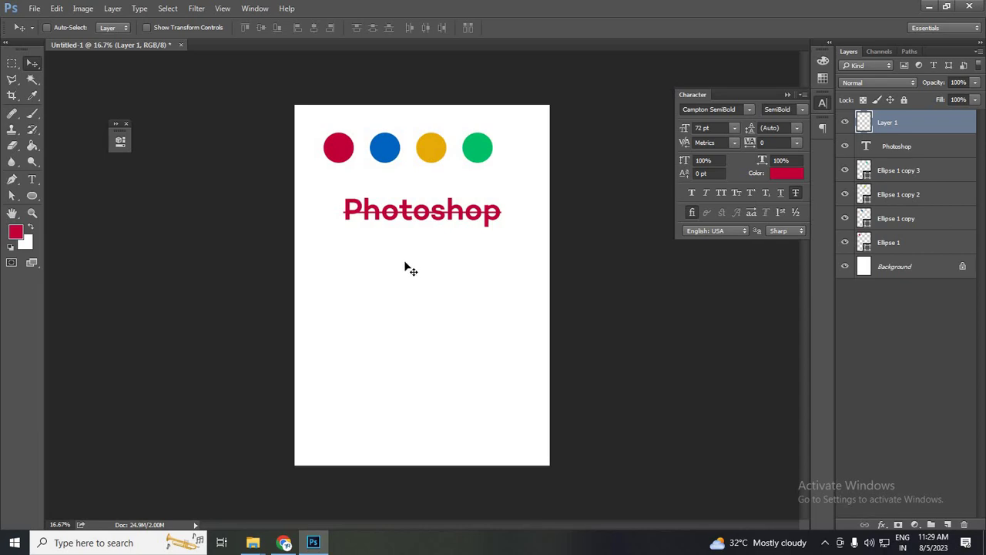
click(34, 179)
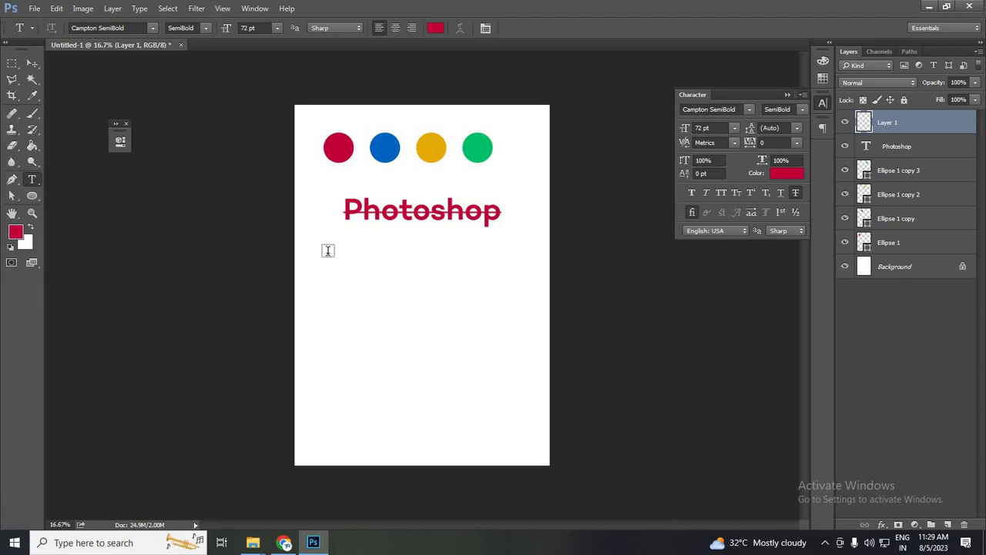
Draw a paragraph text box below the heading and bring up lipsum.com in the browser
mouse_move(325, 253)
mouse_down()
mouse_move(533, 378)
mouse_move(537, 398)
mouse_up()
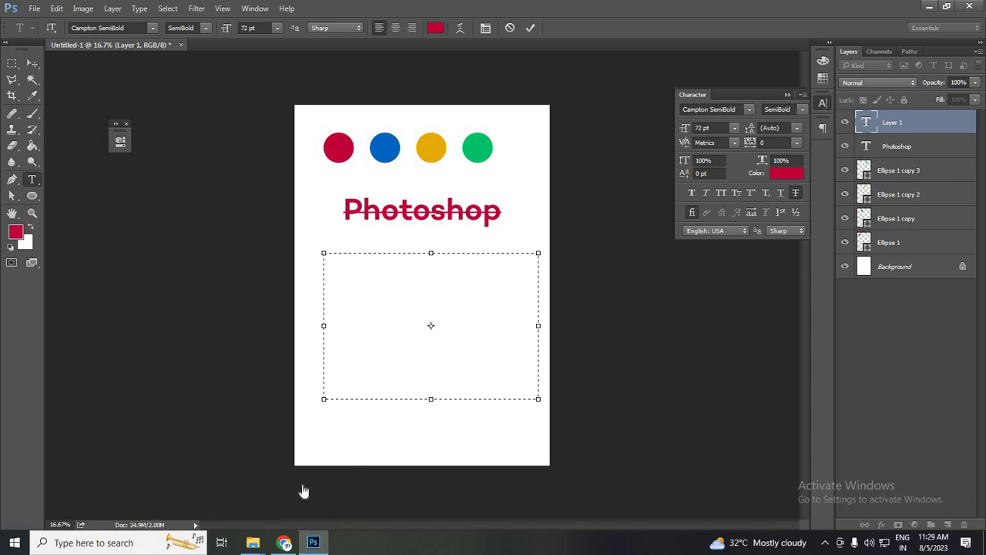
click(285, 543)
Copy the first Lorem Ipsum paragraph from lipsum.com and paste it into the Photoshop text box
scroll(211, 218, down, 2)
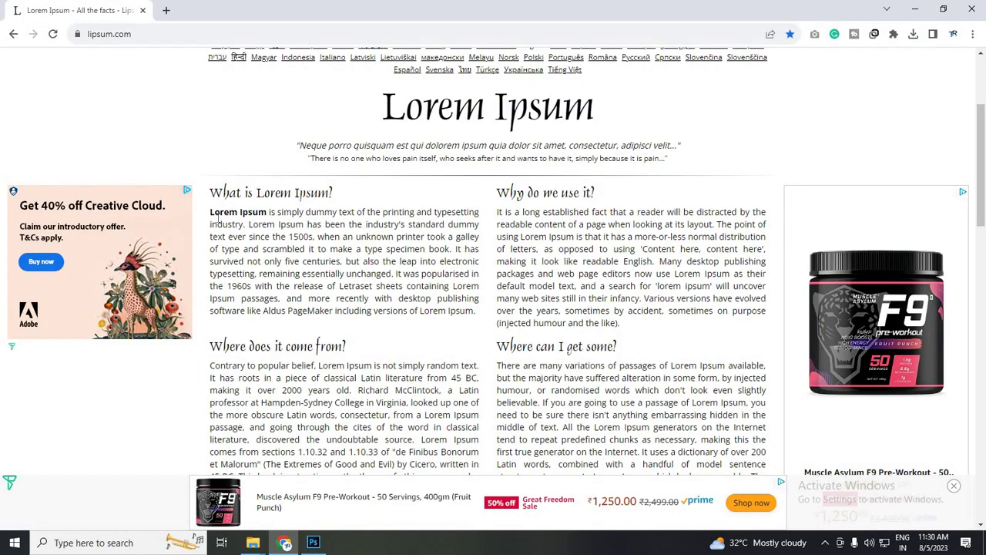
triple_click(477, 313)
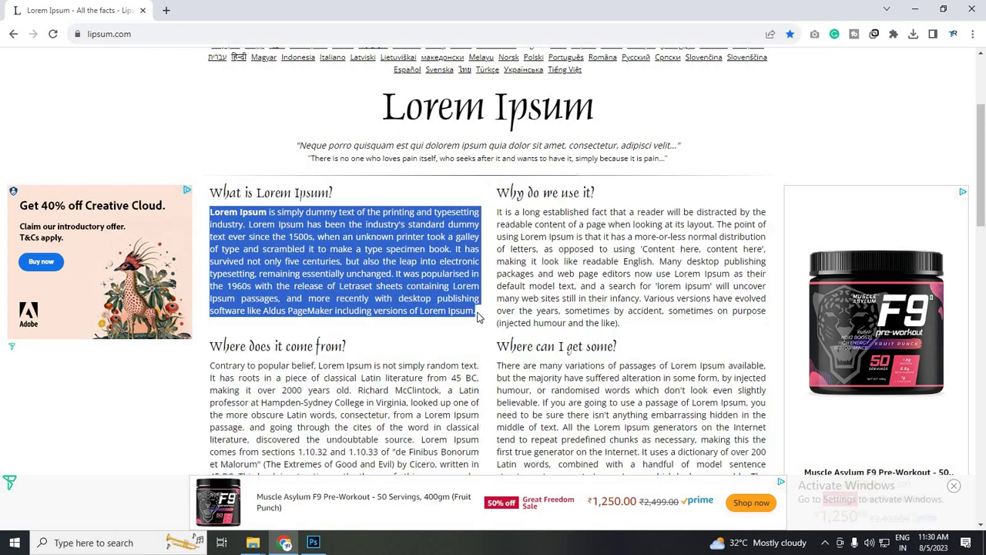
key(ctrl+c)
key(alt+Tab)
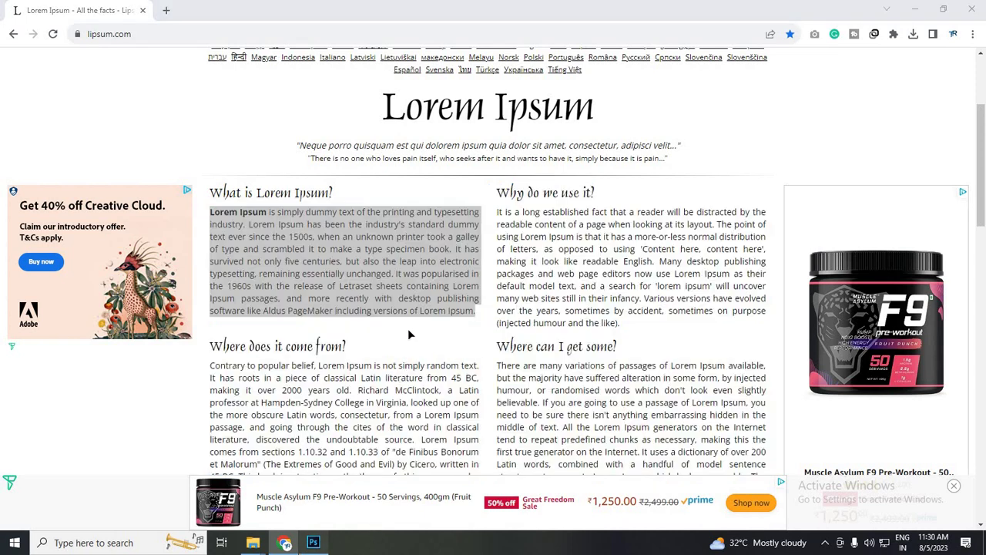
key(ctrl+v)
key(ctrl+a)
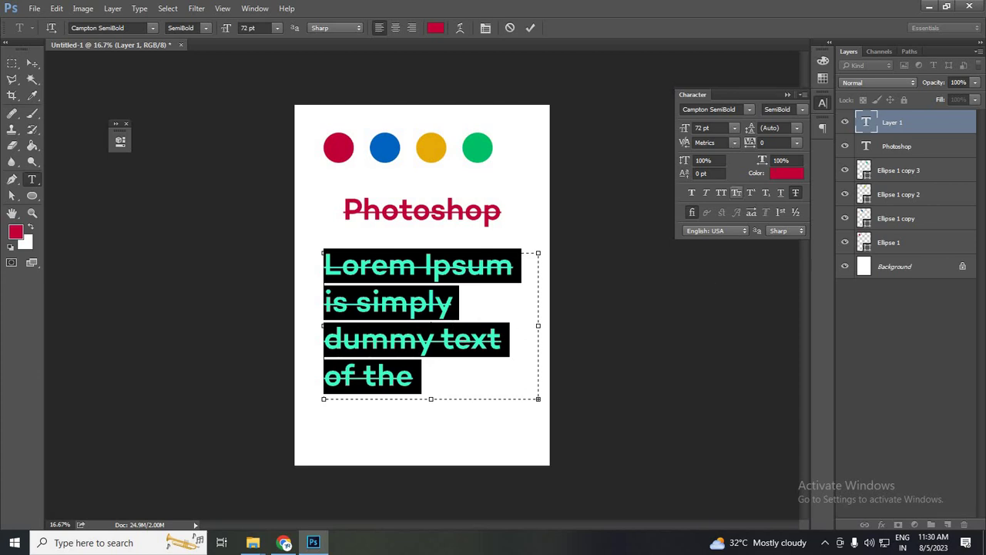
Make the pasted paragraph text black at 14 pt
click(785, 174)
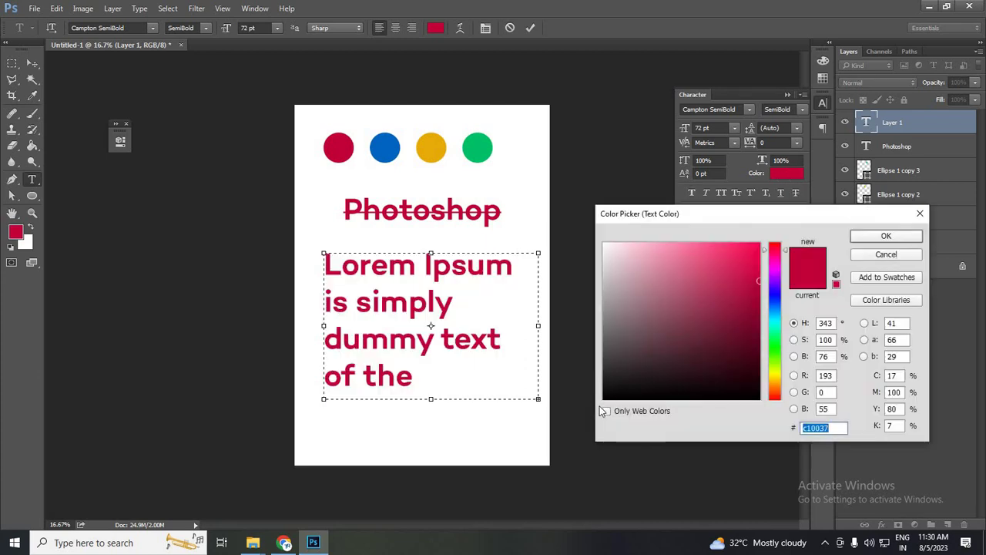
click(605, 397)
key(Return)
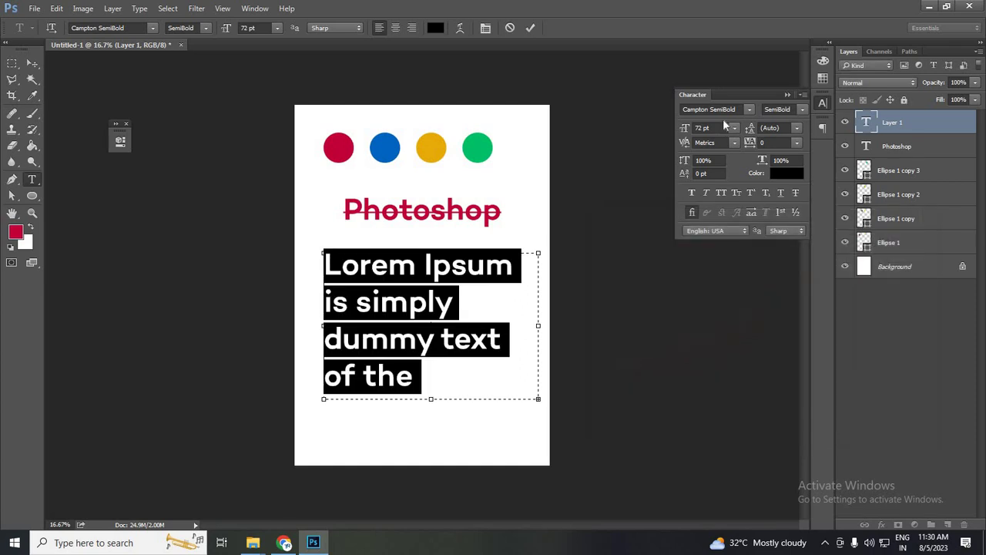
click(734, 128)
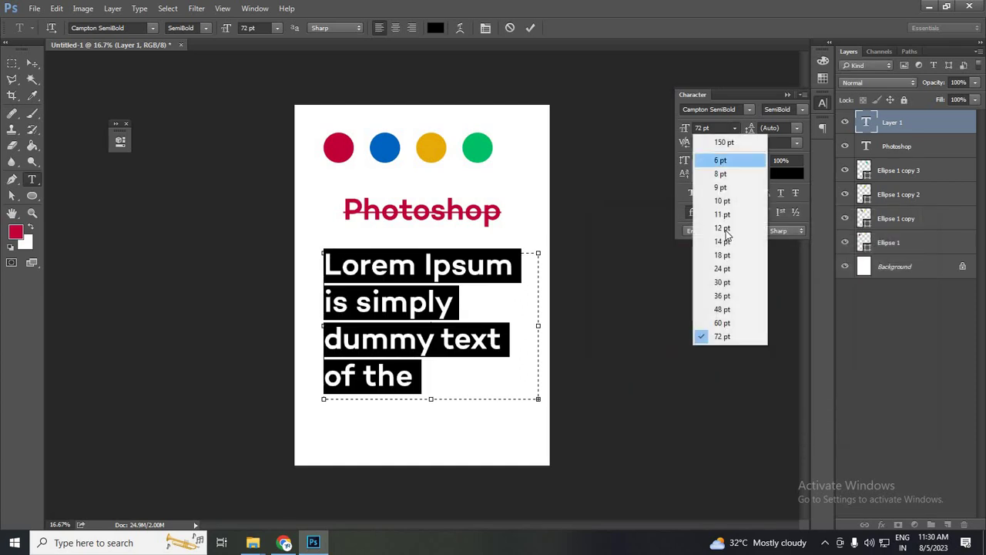
click(724, 241)
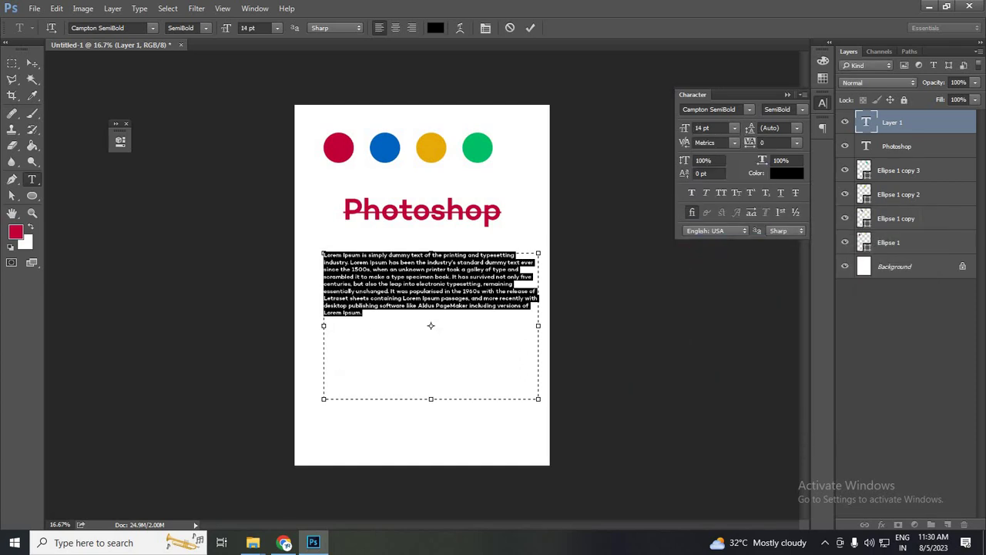
Set the paragraph font to Candara Regular and commit the text
click(801, 110)
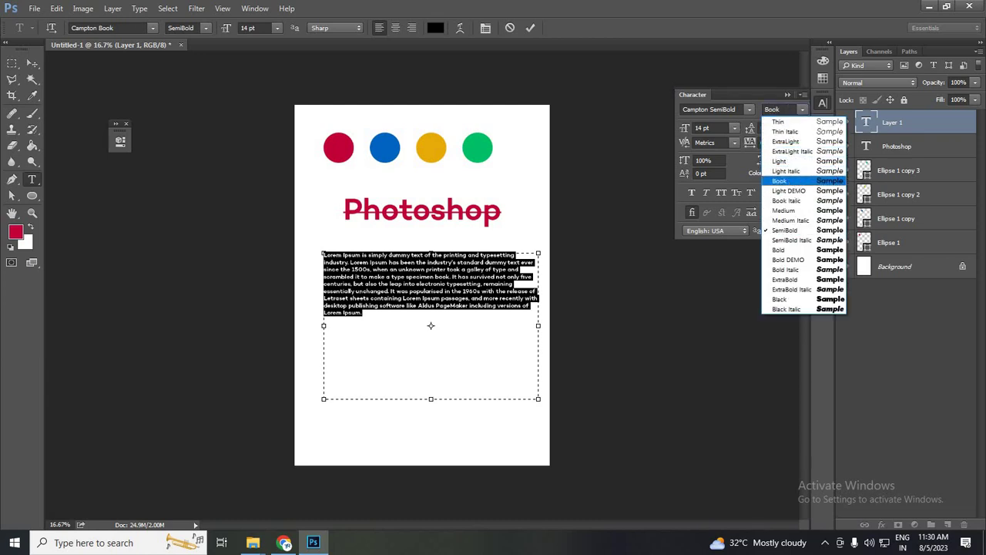
click(796, 181)
click(748, 110)
key(Down)
key(Down)
key(Down)
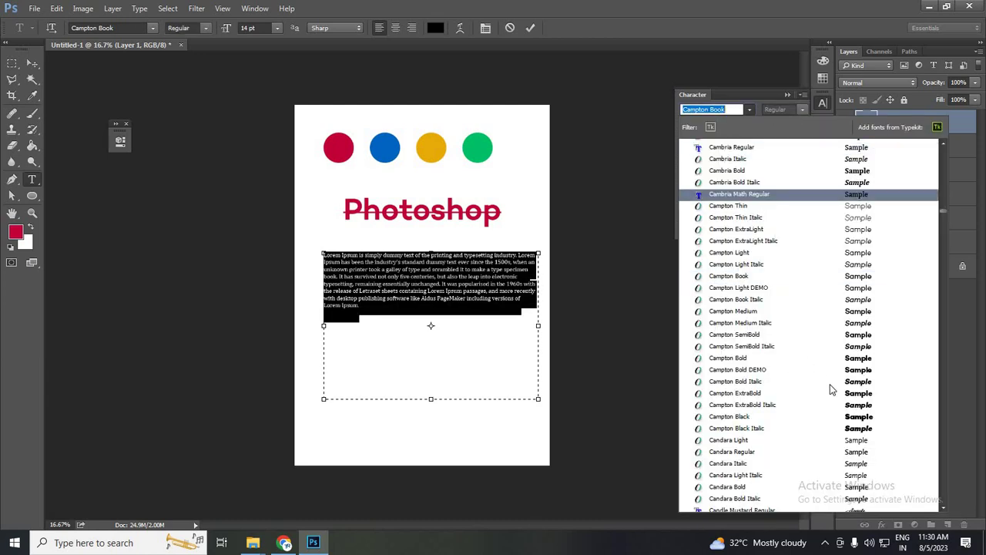
key(Down)
key(Down)
key(Down)
key(Down)
key(Down)
key(Down)
click(622, 126)
key(Down)
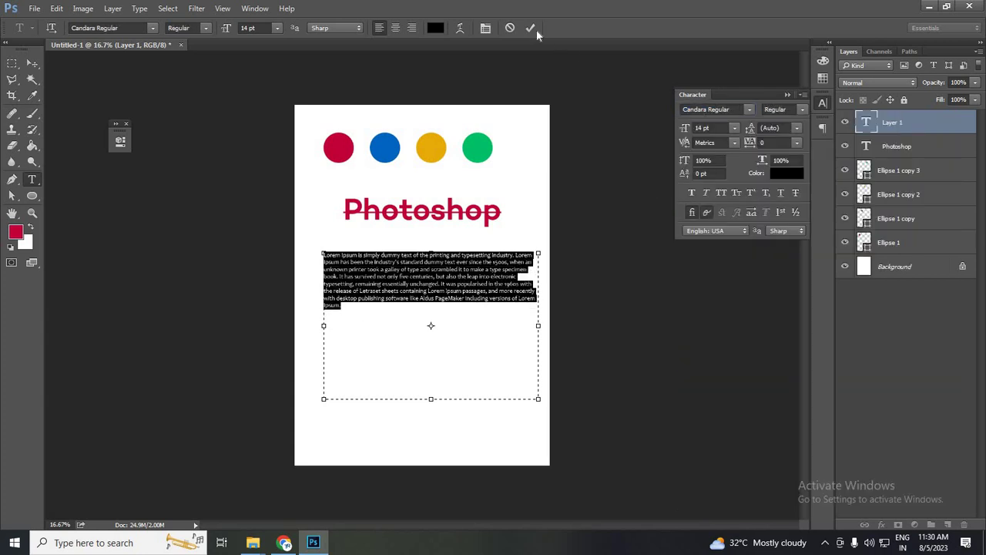
click(530, 29)
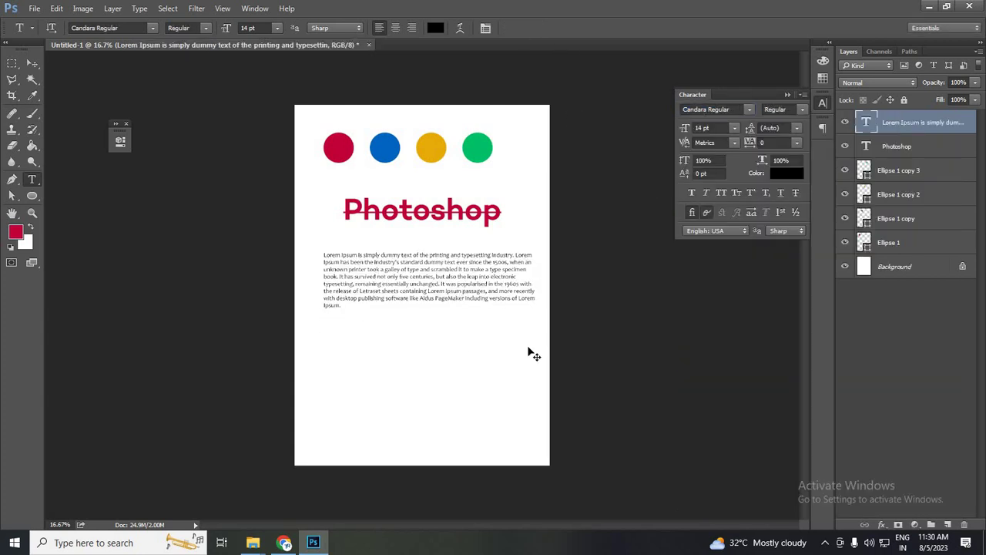
Narrow the Lorem Ipsum text box slightly so the paragraph rewraps
scroll(505, 311, up, 1)
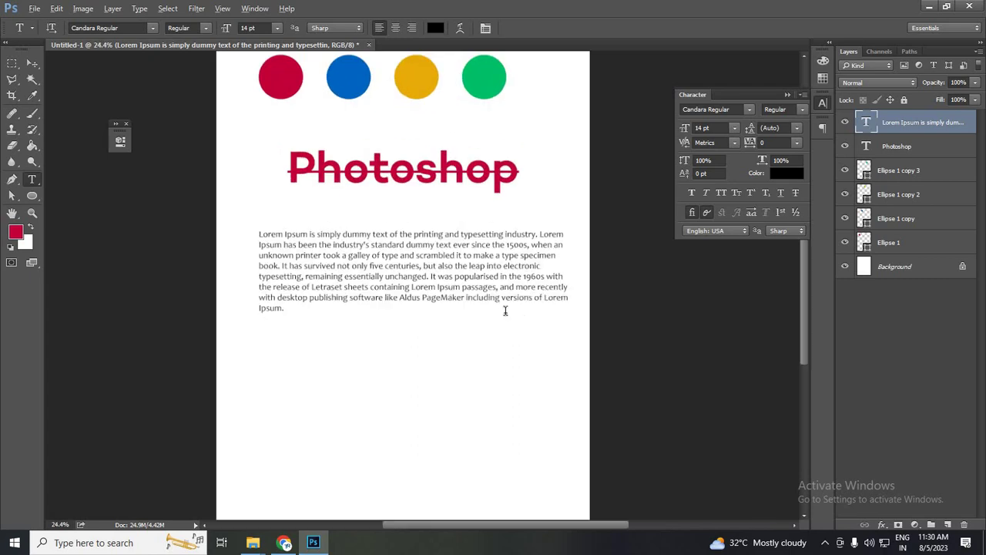
scroll(427, 265, up, 1)
click(426, 262)
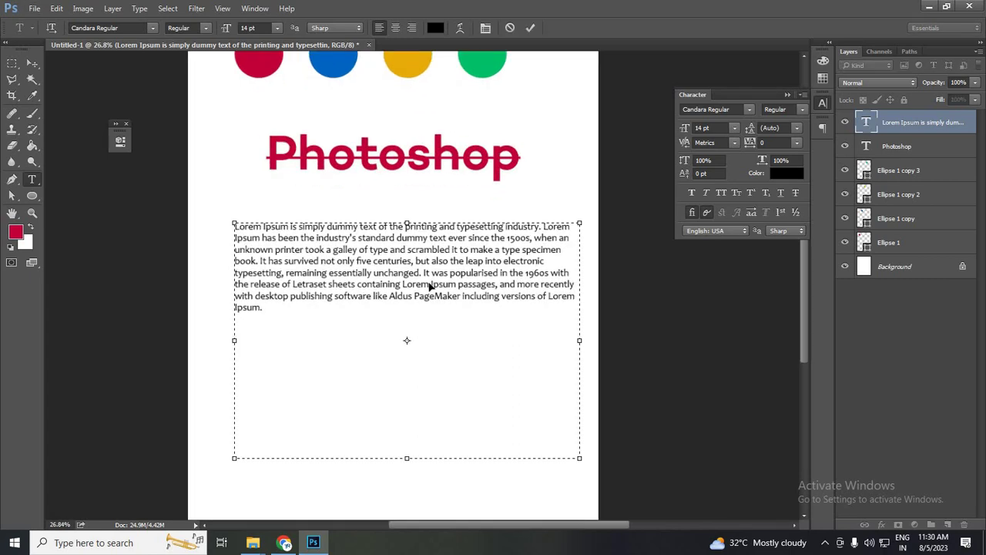
key(ctrl+a)
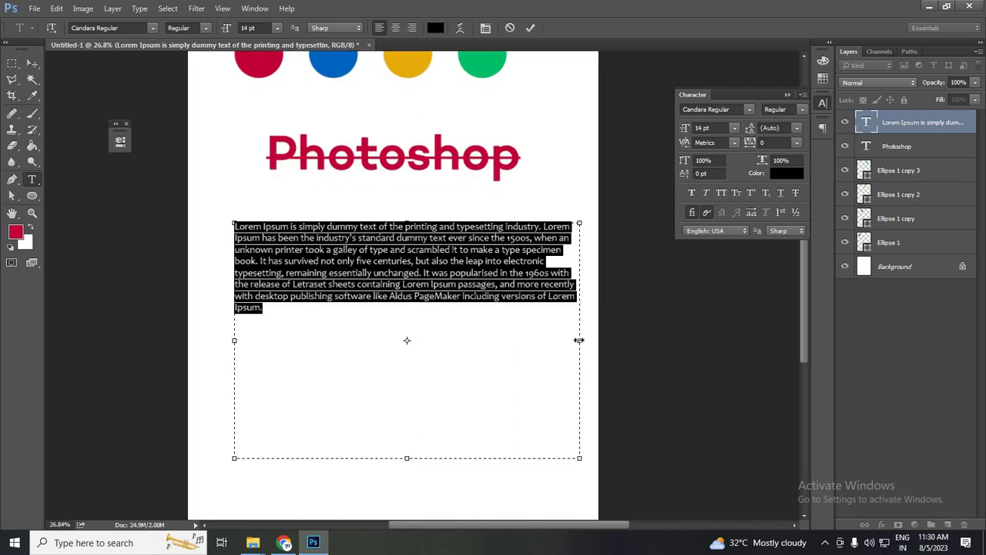
drag(566, 341, 551, 342)
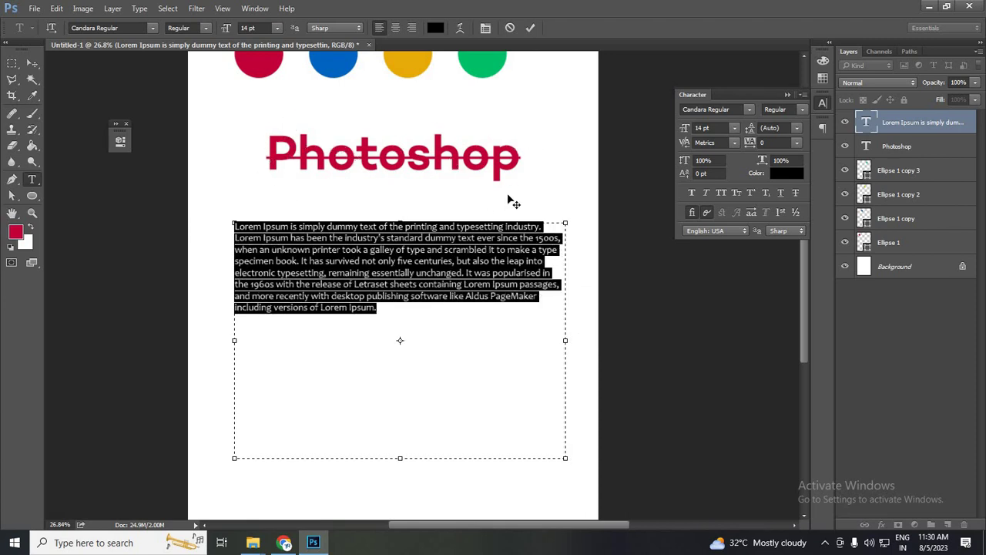
click(441, 259)
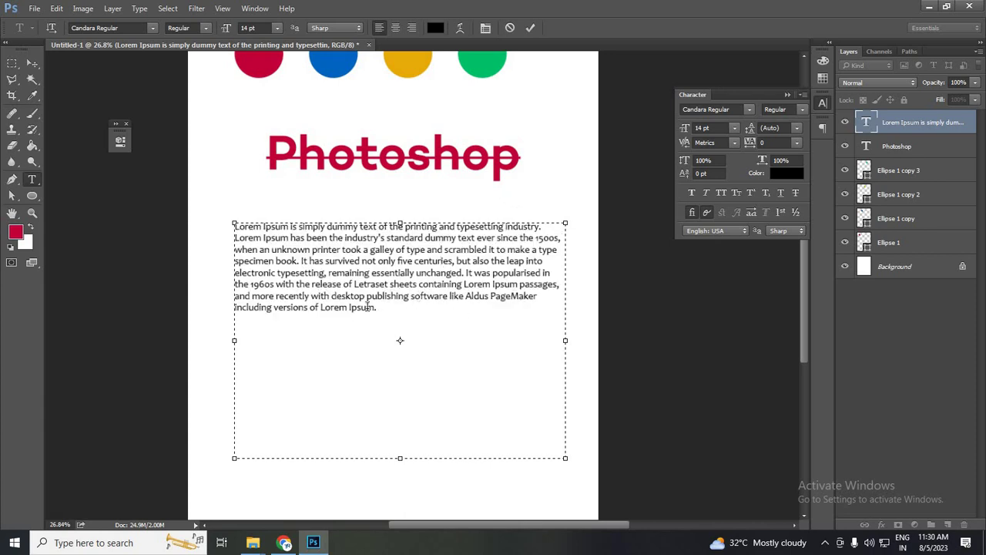
Try centred alignment on the paragraph, then make it right-aligned
drag(377, 308, 388, 212)
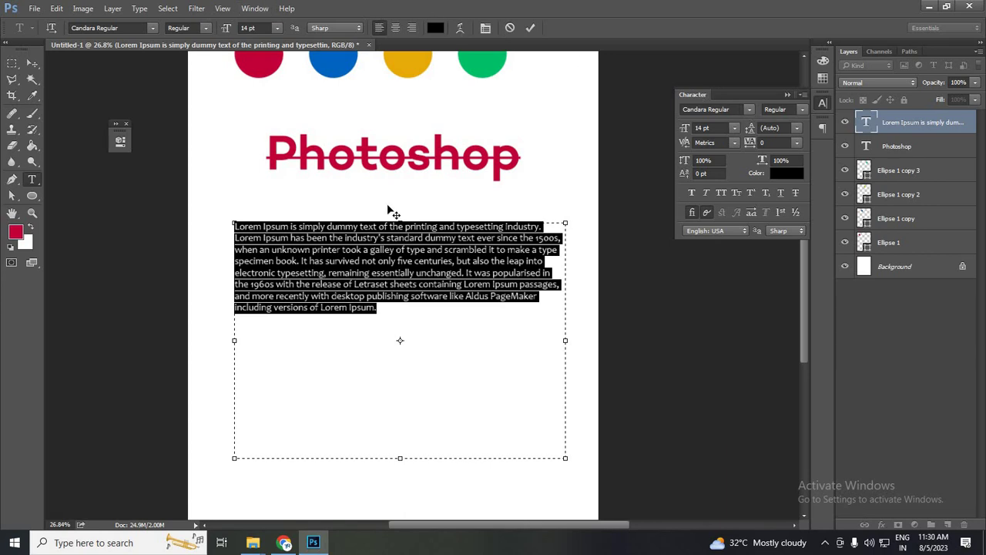
click(395, 28)
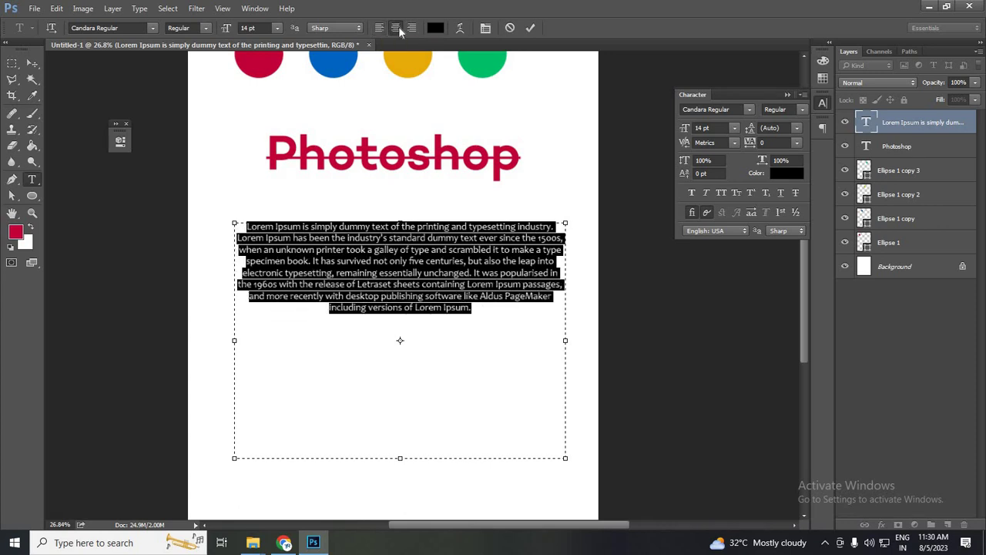
click(501, 323)
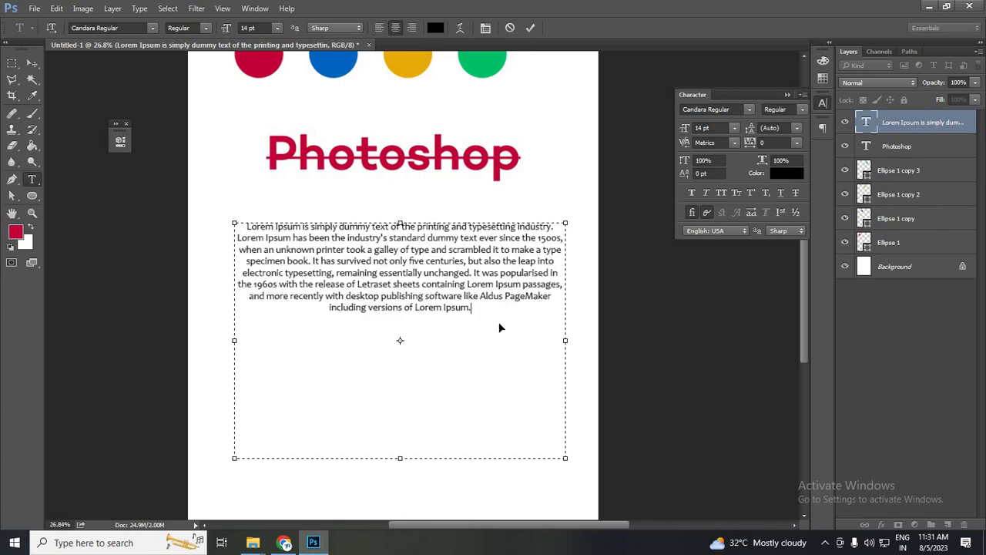
key(ctrl+a)
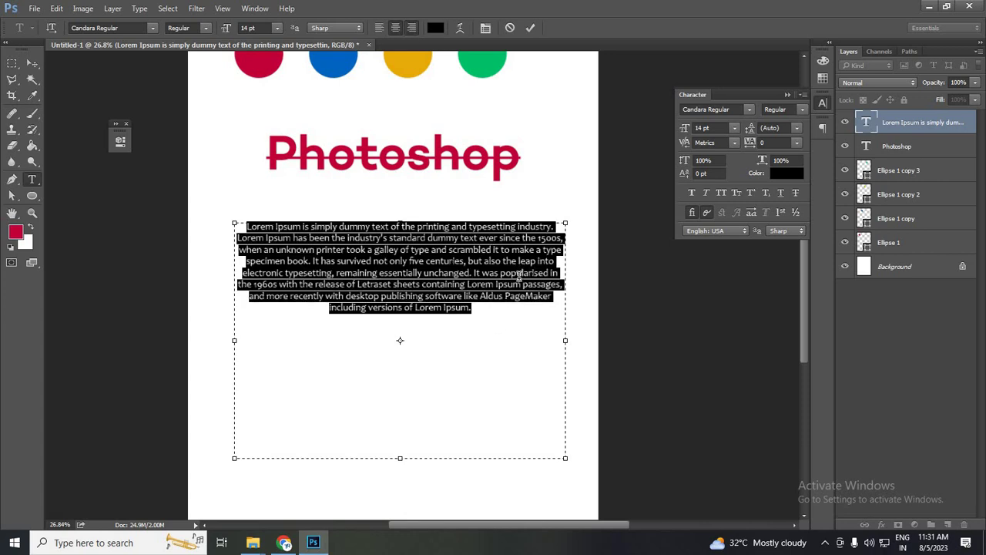
click(411, 28)
click(484, 308)
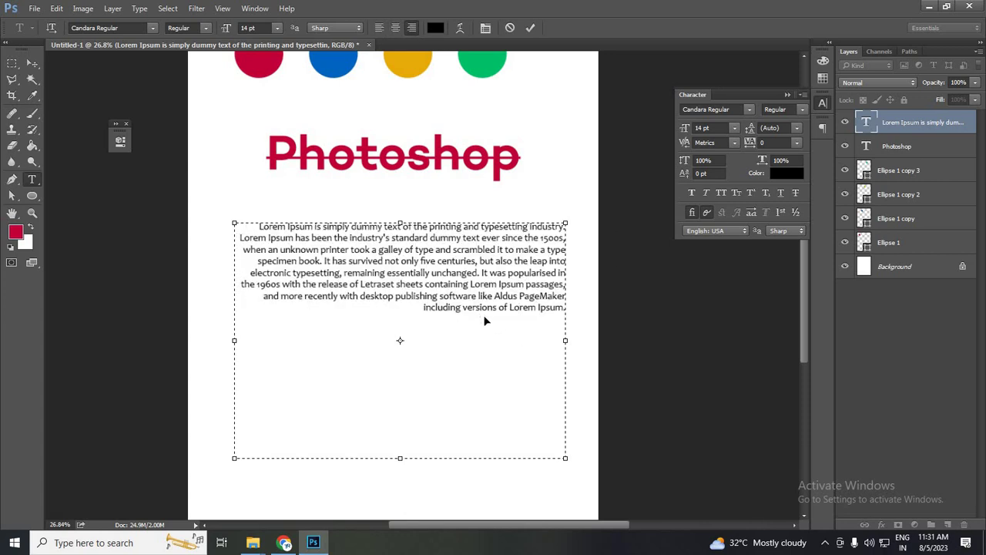
Left-align the Lorem Ipsum paragraph and colour its text red
key(ctrl+a)
click(379, 27)
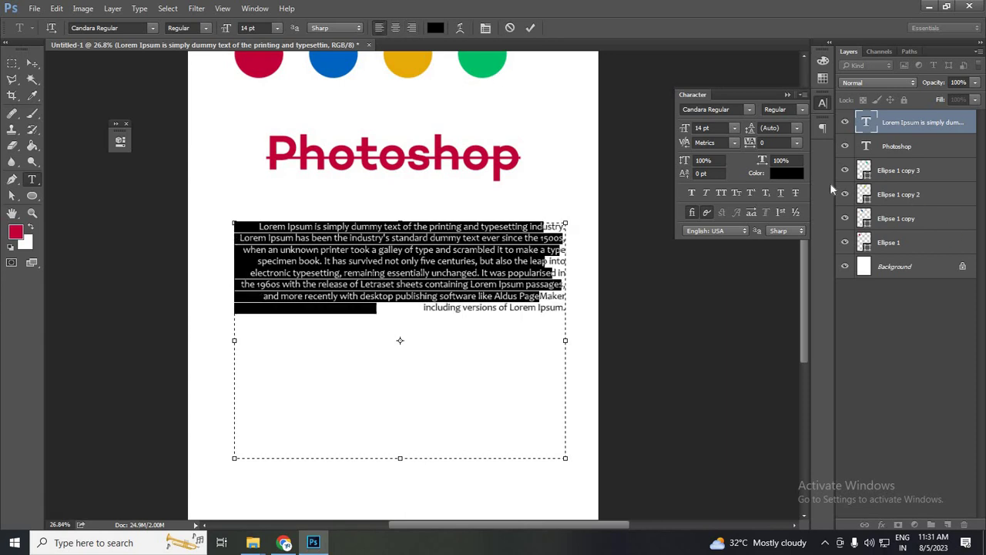
click(786, 173)
click(751, 298)
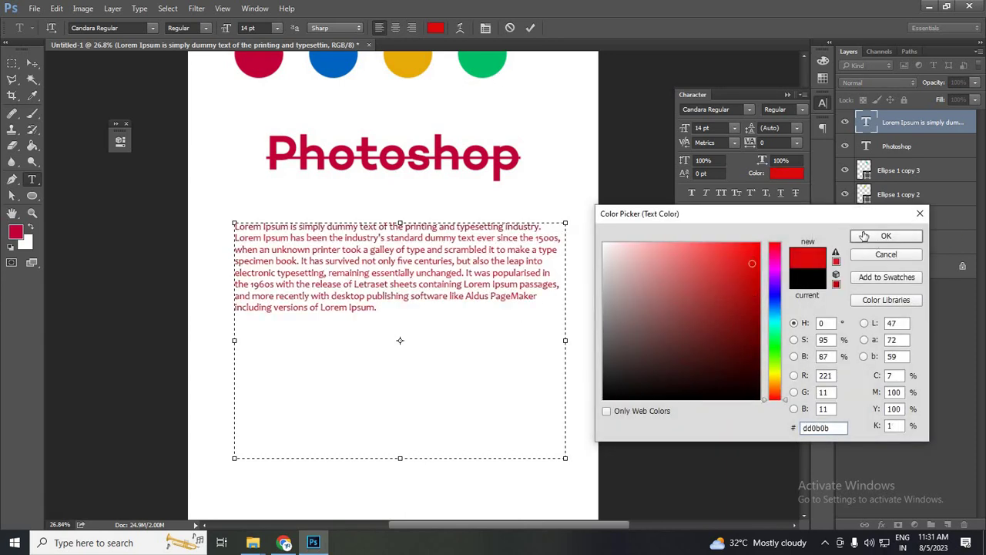
click(864, 236)
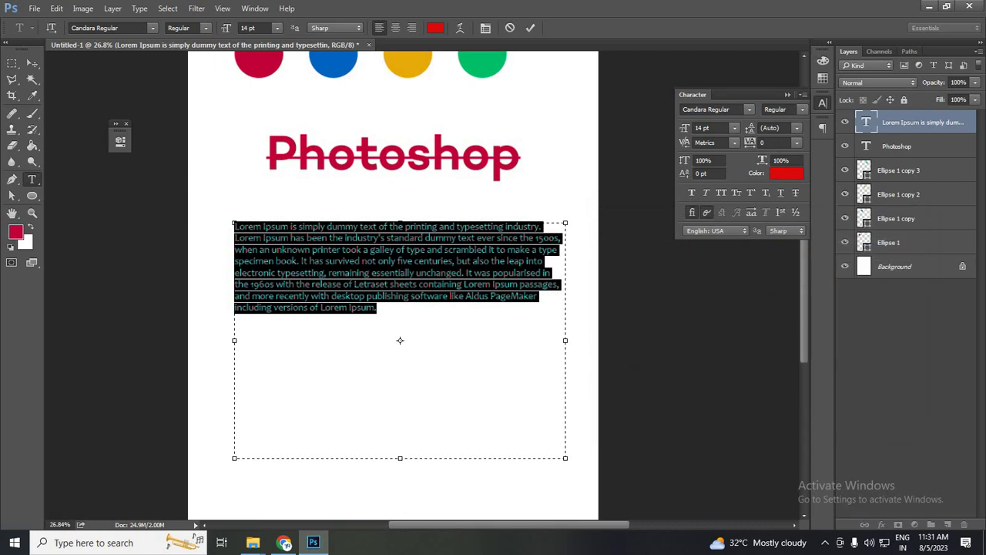
Scrub the paragraph's font size up to 19 pt, leaving leading unchanged
click(709, 128)
scroll(722, 128, up, 2)
scroll(722, 128, up, 1)
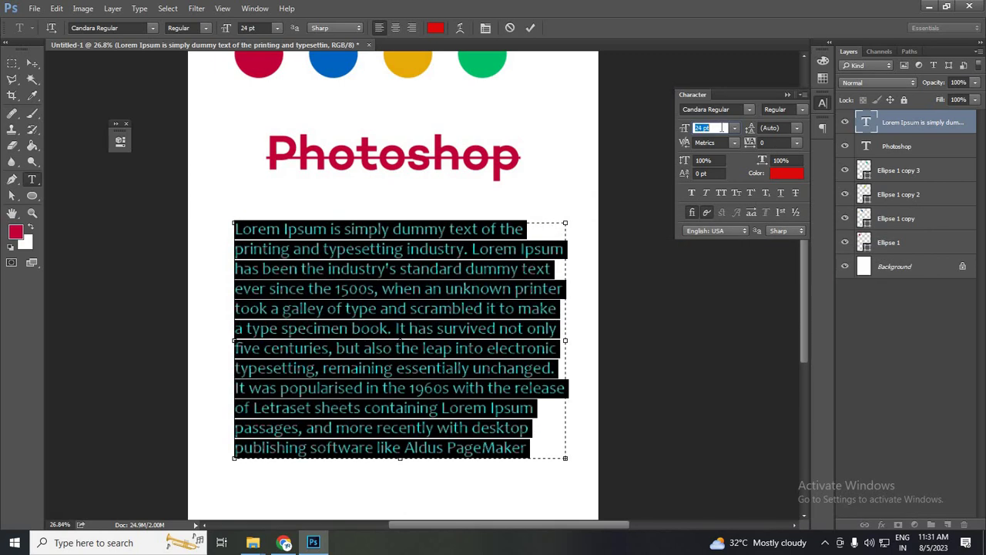
scroll(721, 128, up, 2)
scroll(722, 128, down, 3)
scroll(722, 128, up, 1)
scroll(722, 128, down, 3)
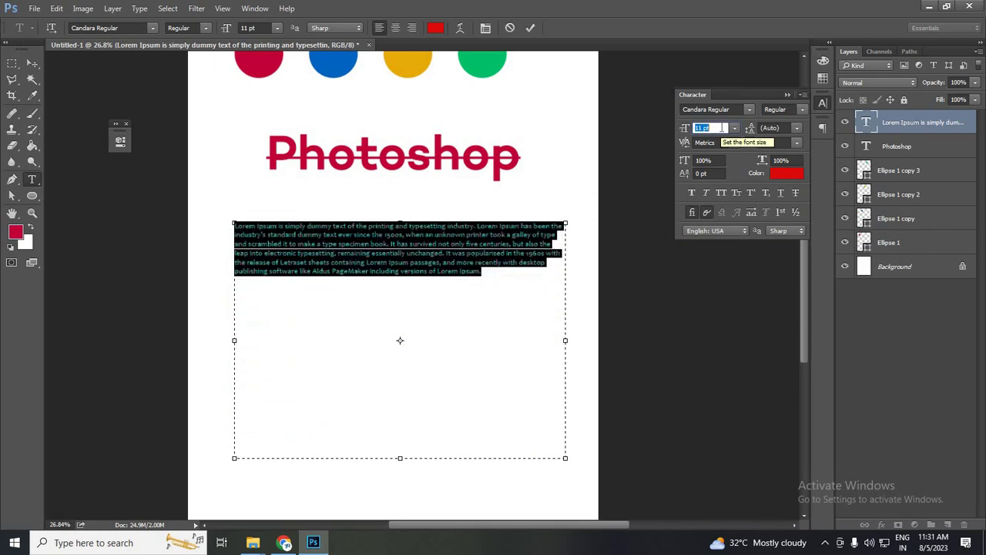
scroll(722, 127, up, 2)
scroll(722, 128, up, 3)
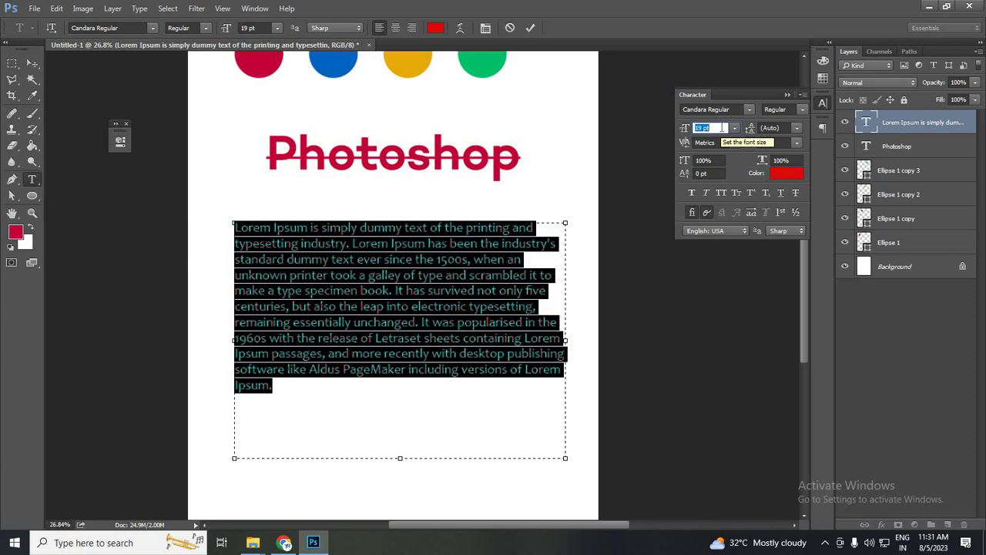
click(796, 129)
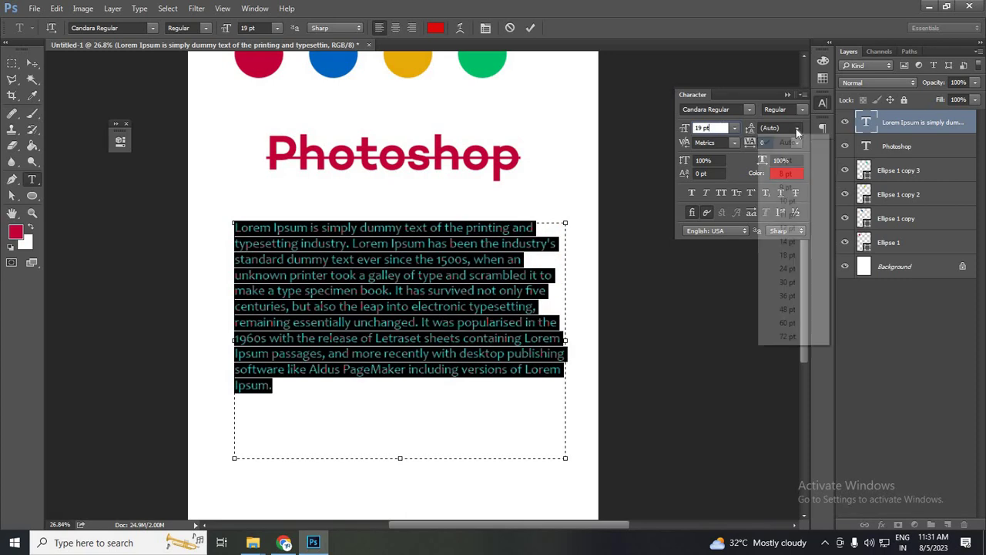
click(797, 131)
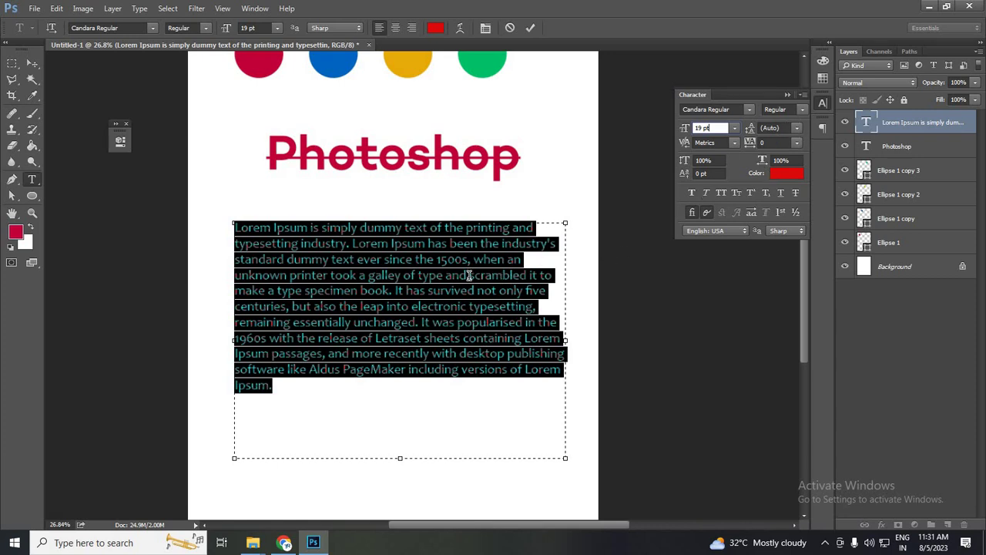
Deselect and reselect the paragraph to review the red 19 pt text
click(495, 401)
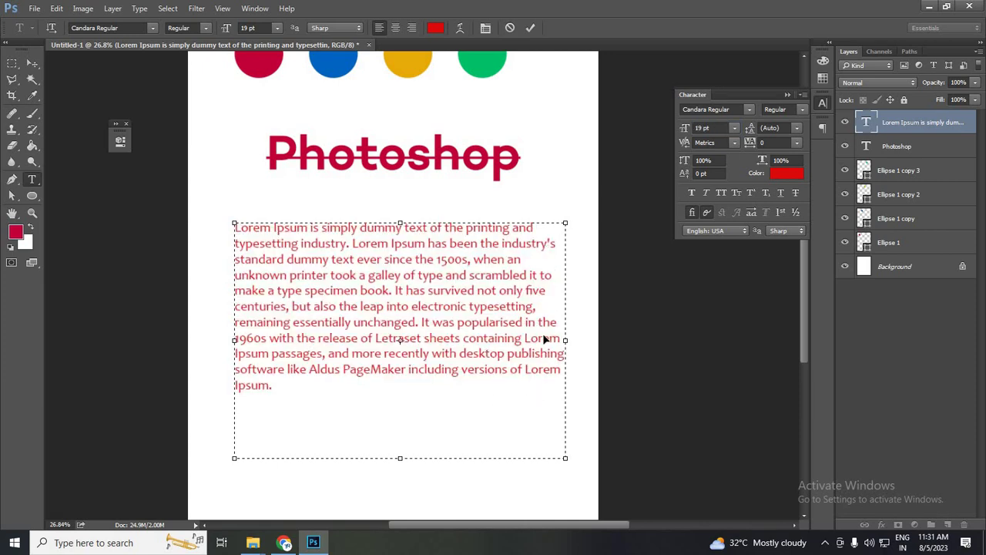
key(ctrl+a)
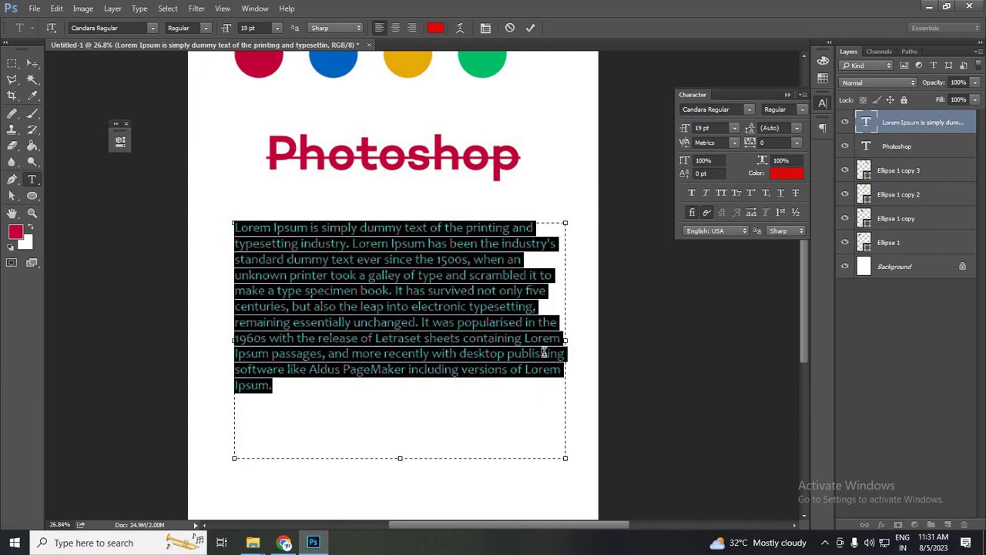
click(543, 353)
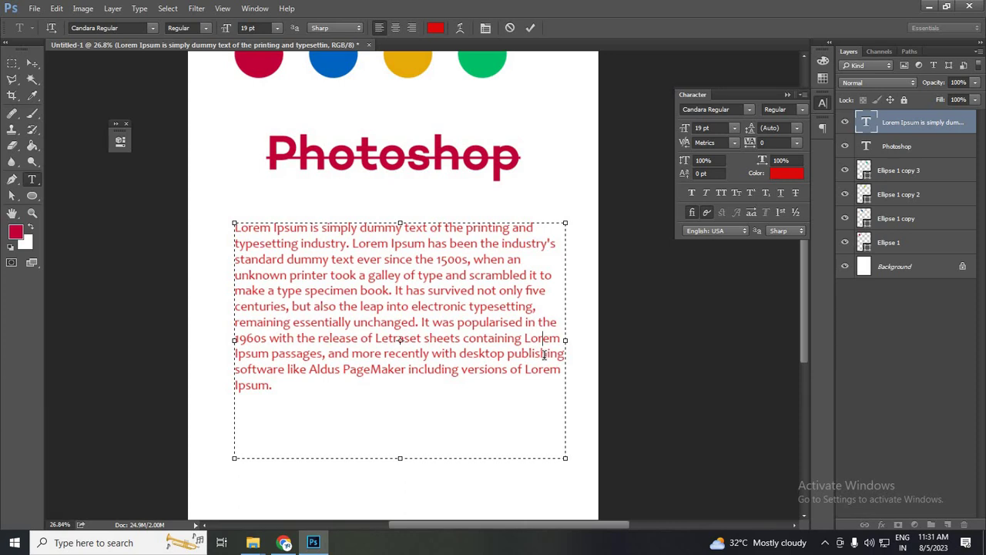
key(ctrl+a)
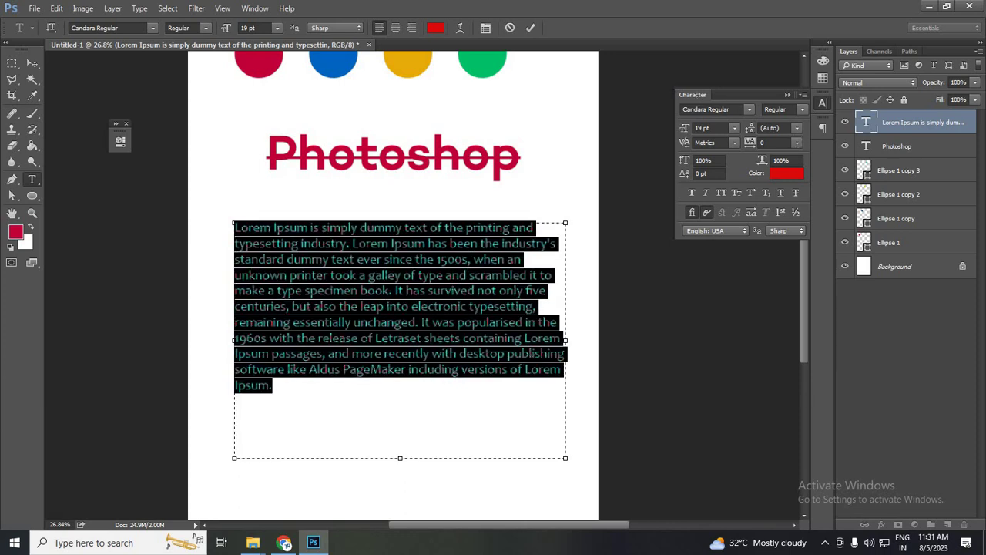
Increase the paragraph's leading, trying the 72 pt preset
click(771, 128)
scroll(770, 128, up, 3)
scroll(770, 128, up, 3)
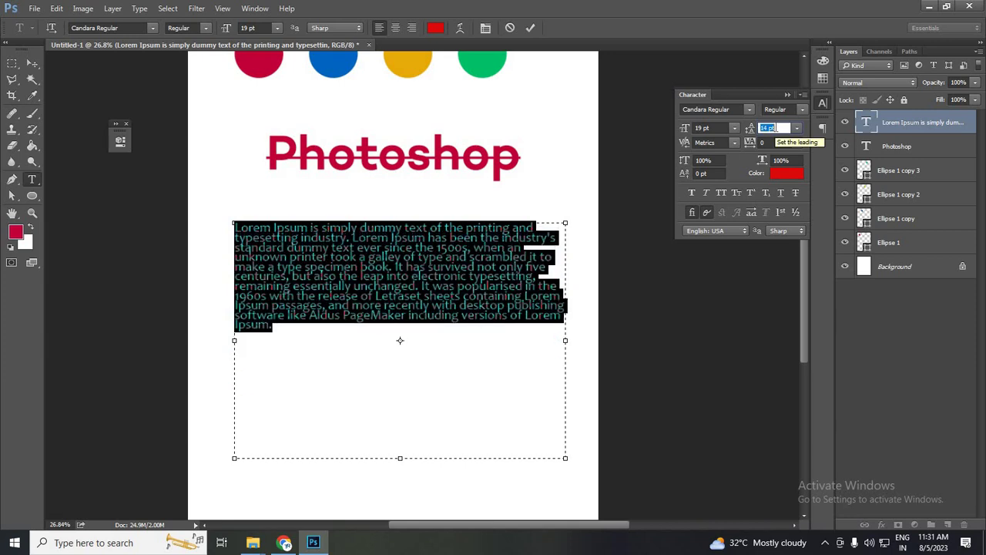
scroll(770, 128, up, 6)
scroll(771, 128, up, 6)
scroll(770, 128, up, 5)
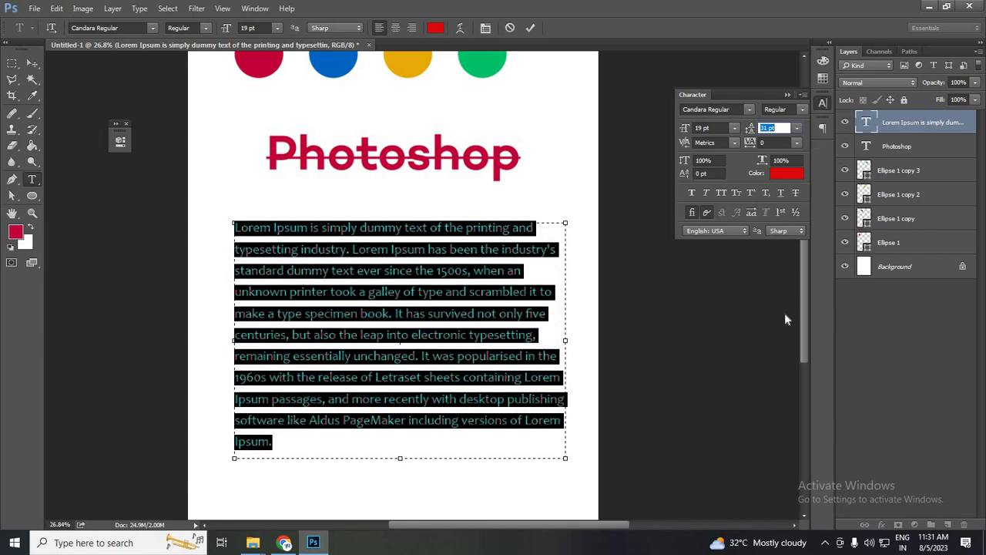
click(796, 128)
click(790, 337)
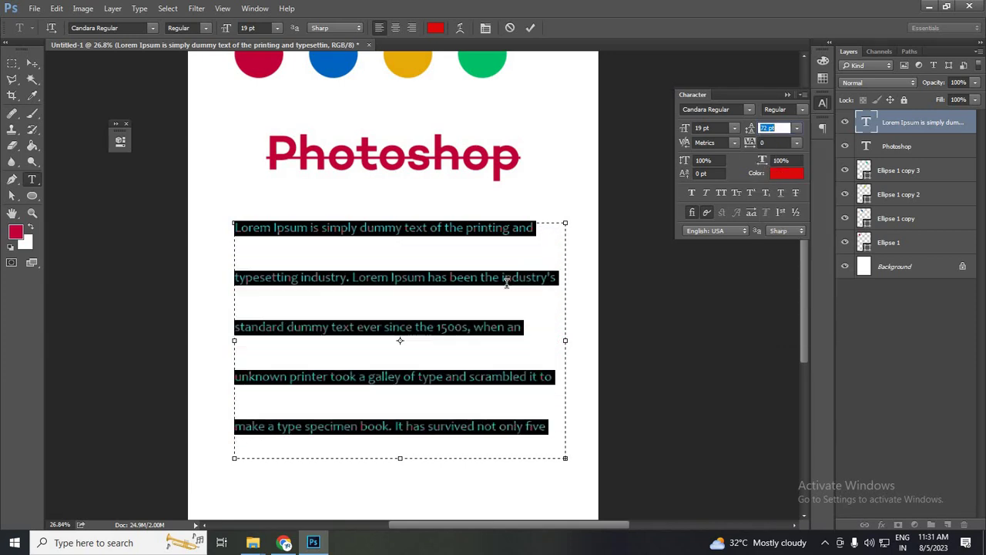
click(506, 282)
Reselect the paragraph and scroll its leading down to tighter spacing
key(ctrl+a)
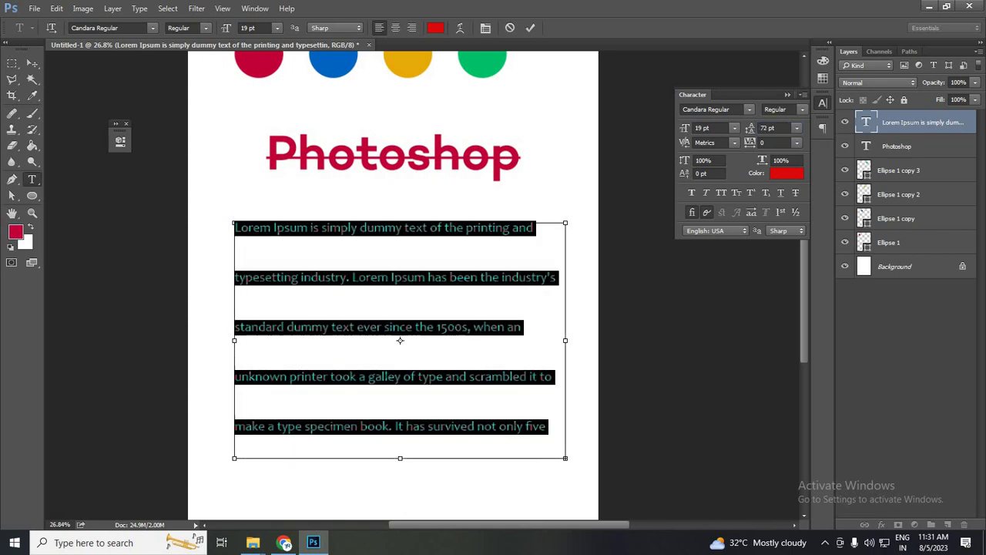
scroll(770, 128, down, 6)
scroll(771, 128, down, 11)
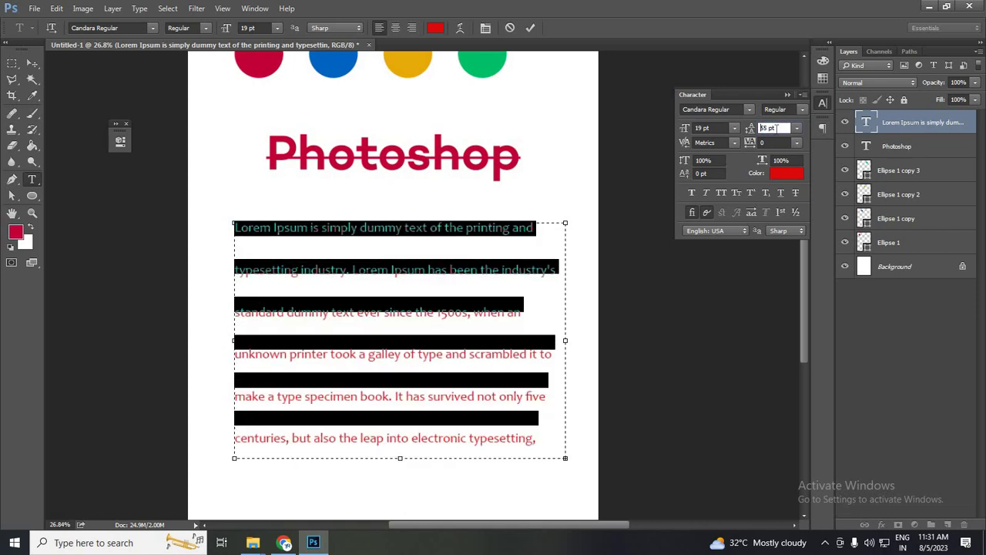
scroll(776, 128, down, 11)
scroll(776, 128, down, 4)
scroll(775, 128, down, 7)
scroll(776, 128, down, 7)
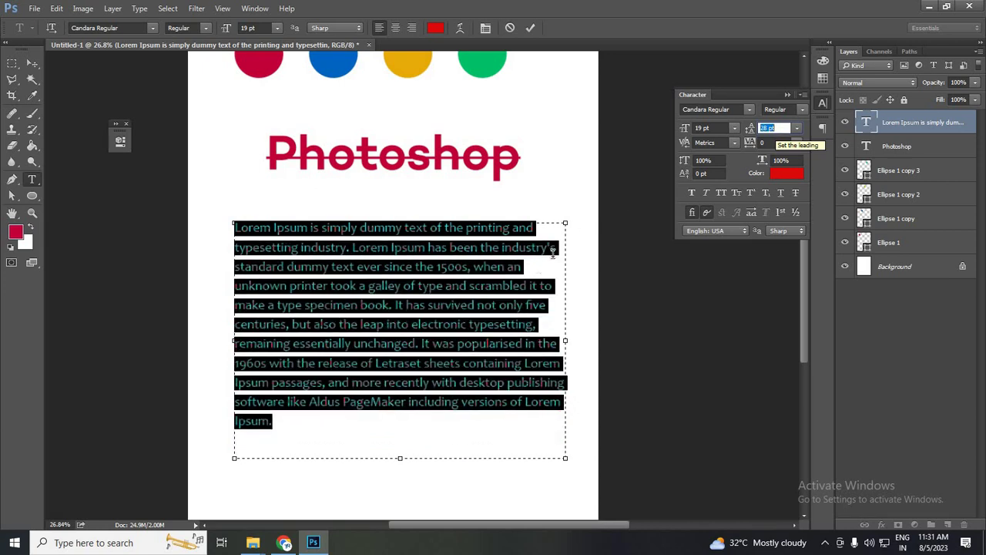
click(538, 380)
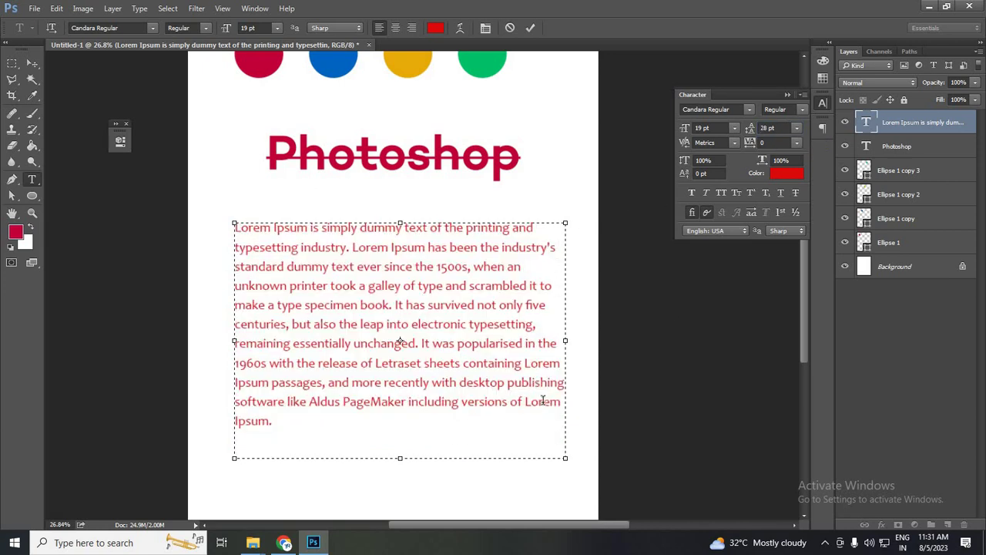
Adjust the leading value again and preview the paragraph's line spacing
key(ctrl+a)
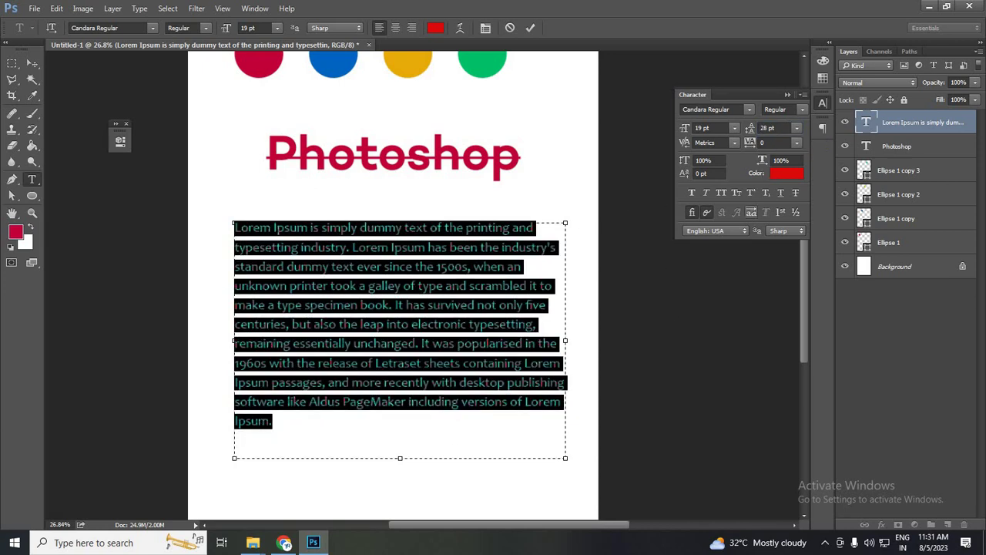
click(776, 128)
scroll(780, 127, down, 6)
scroll(785, 128, down, 10)
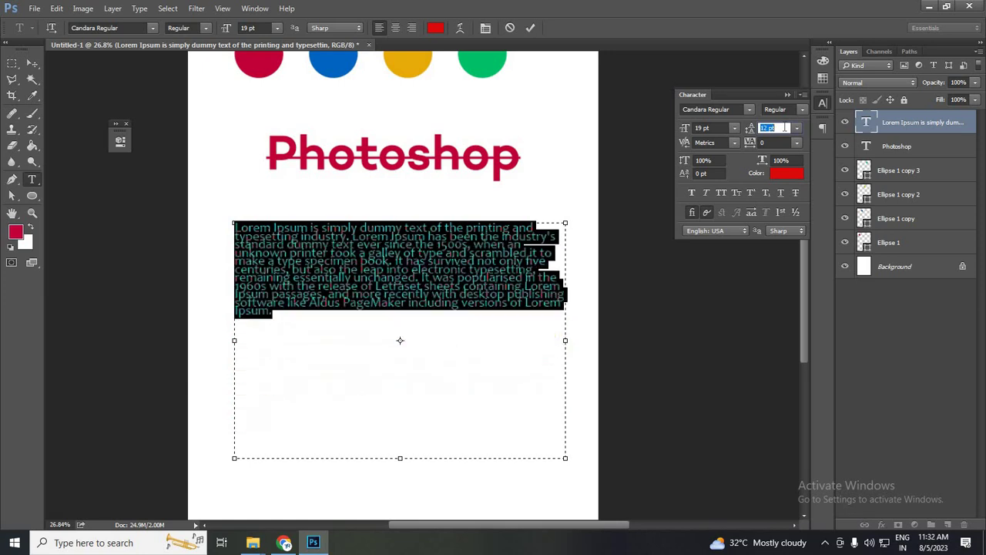
scroll(785, 127, up, 2)
click(478, 355)
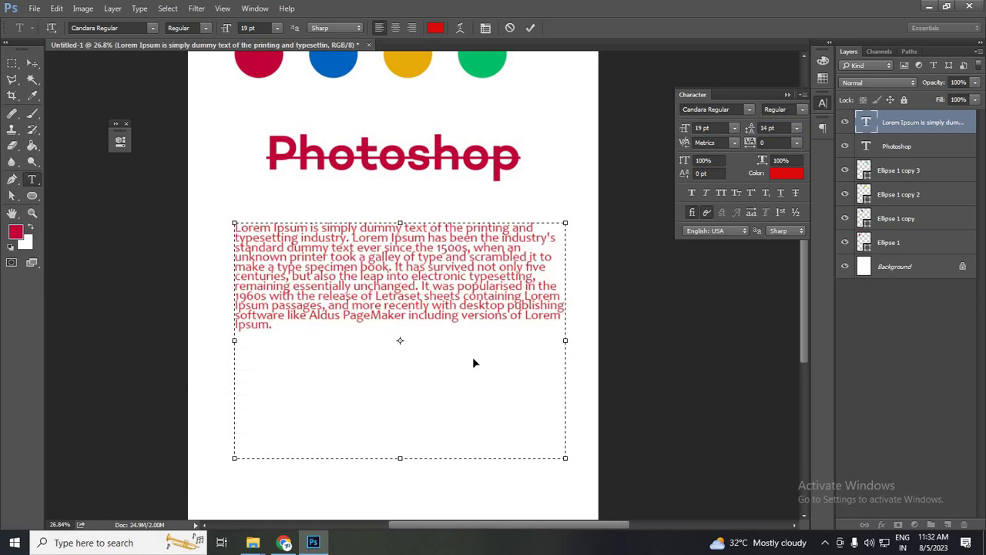
Try wider leading, then set the paragraph's line spacing to Auto
key(ctrl+a)
click(777, 128)
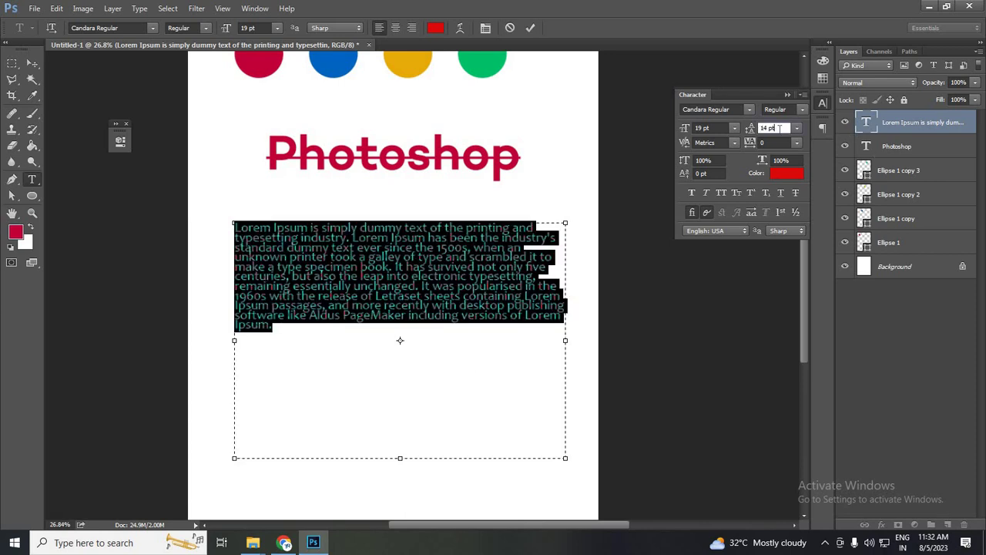
scroll(779, 128, down, 6)
scroll(778, 128, up, 8)
scroll(779, 128, up, 6)
scroll(779, 128, up, 2)
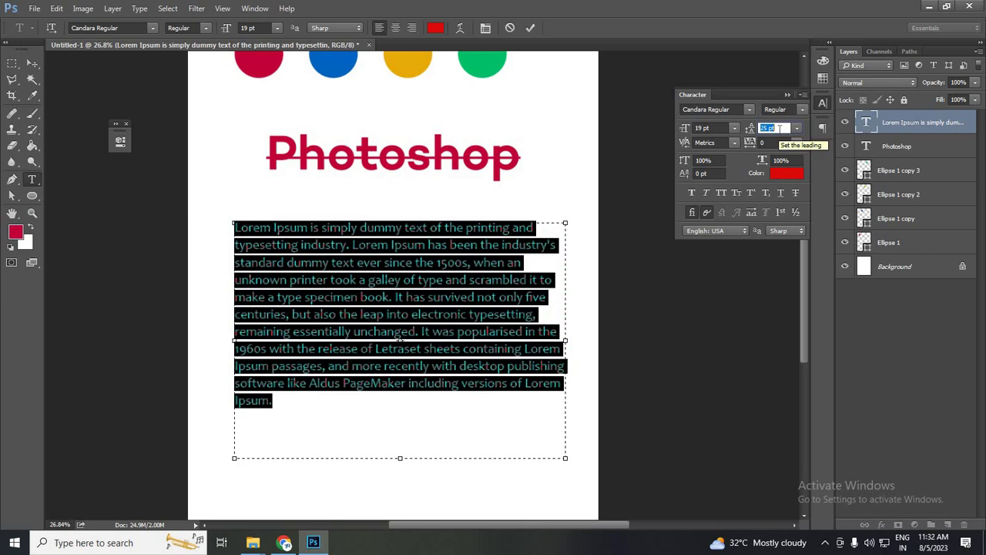
click(506, 314)
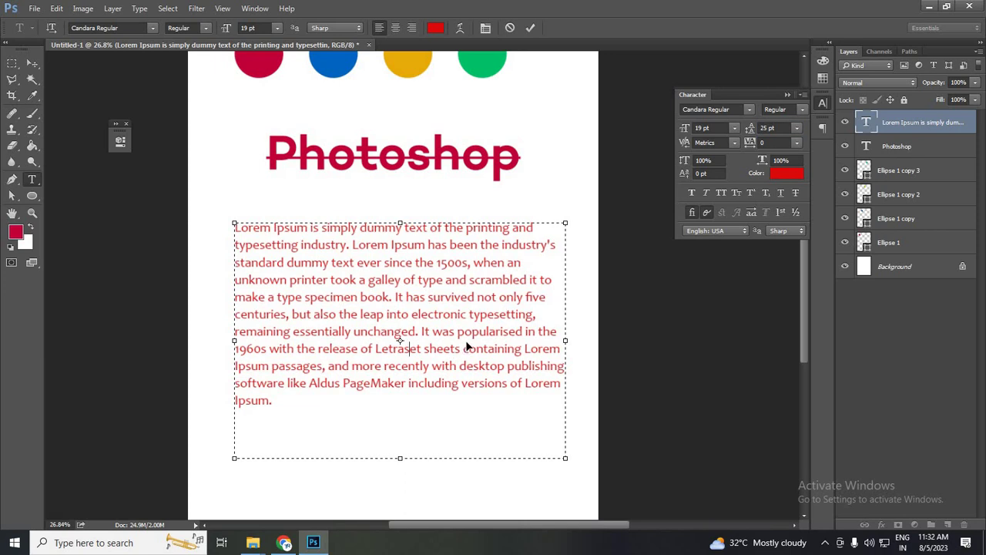
key(ctrl+a)
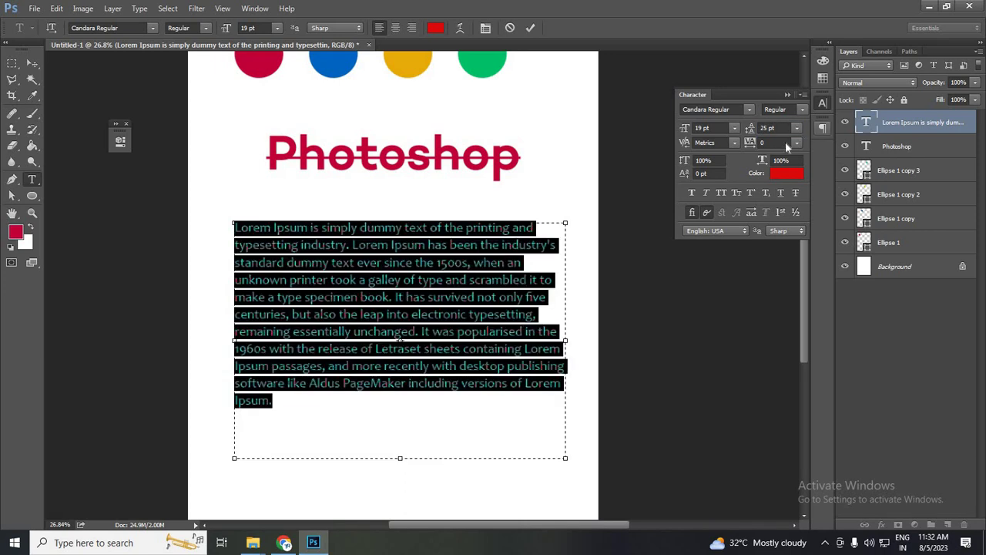
click(796, 129)
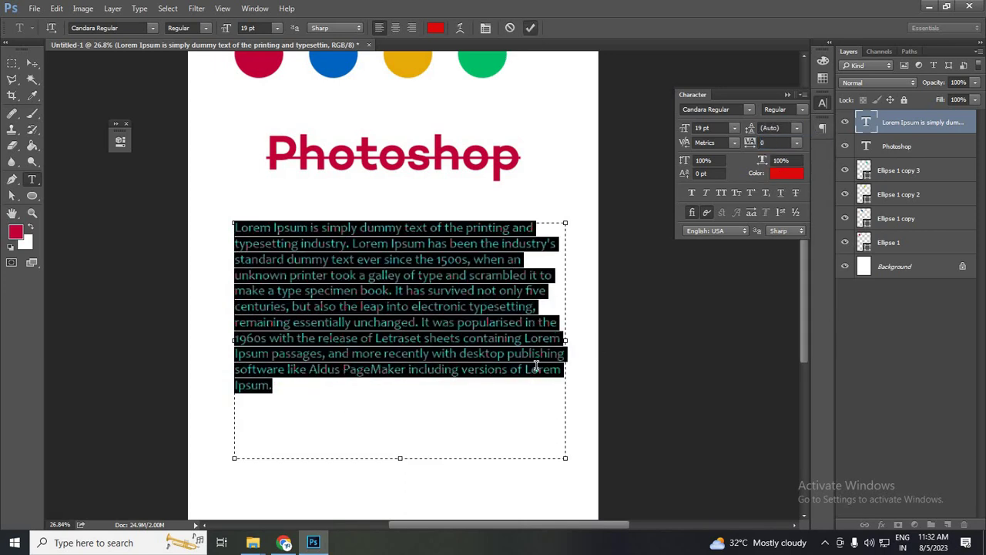
click(530, 28)
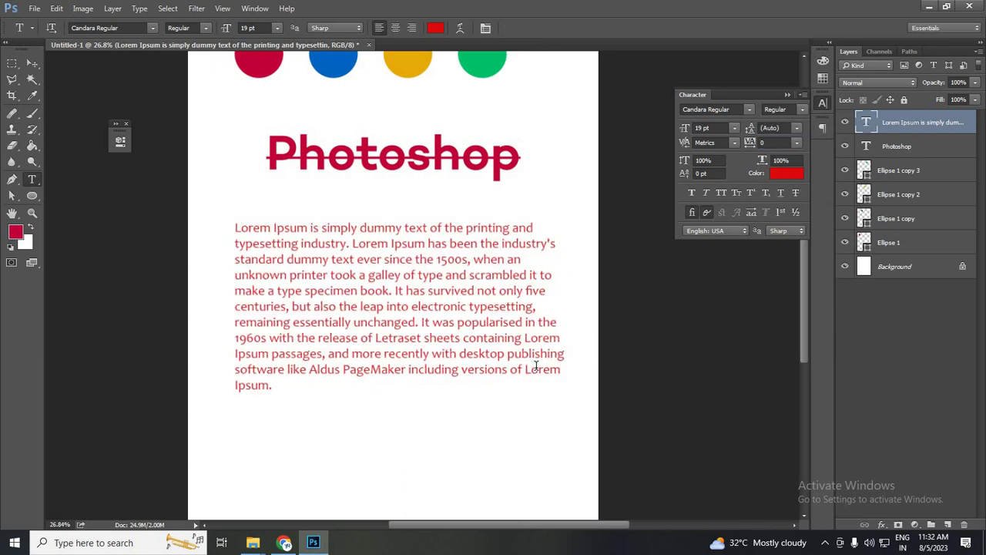
click(462, 310)
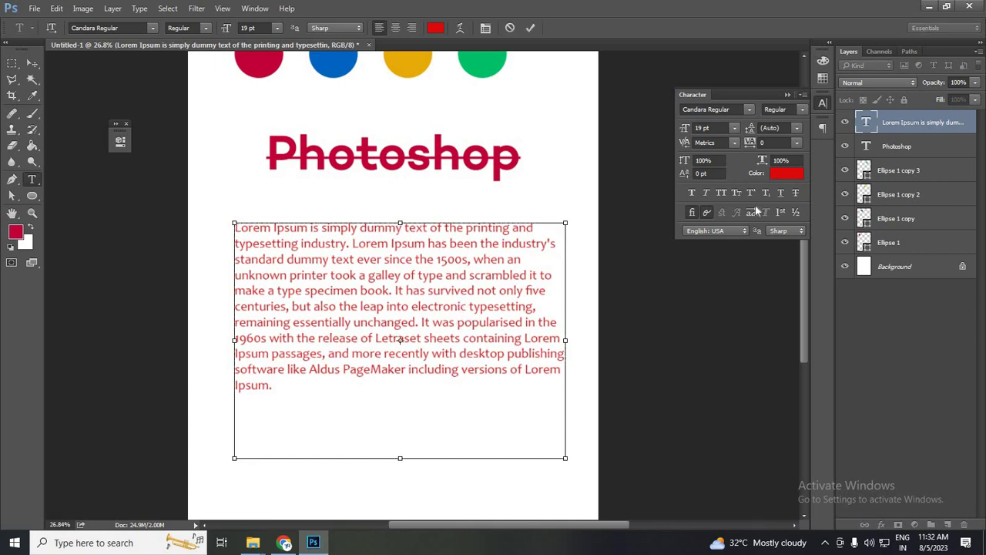
key(ctrl+a)
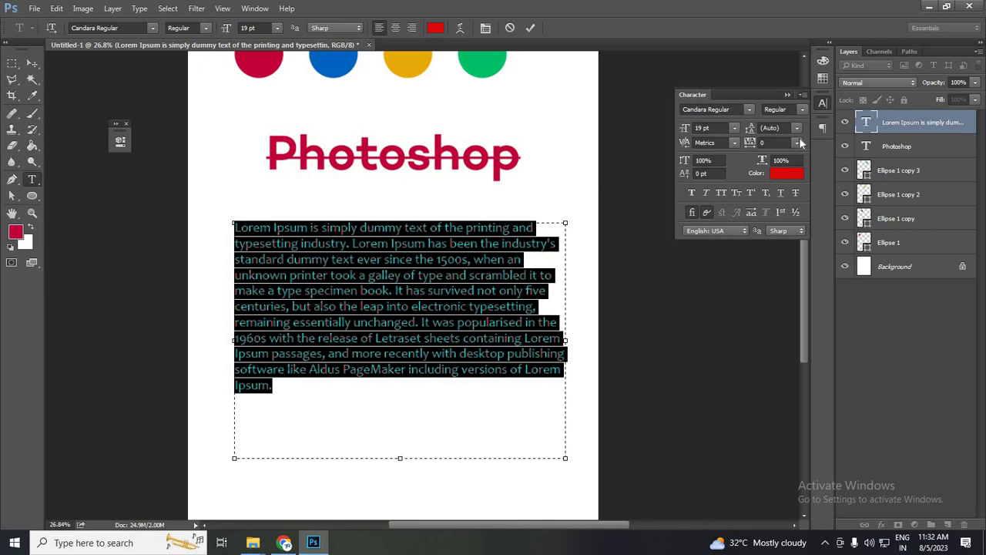
click(797, 142)
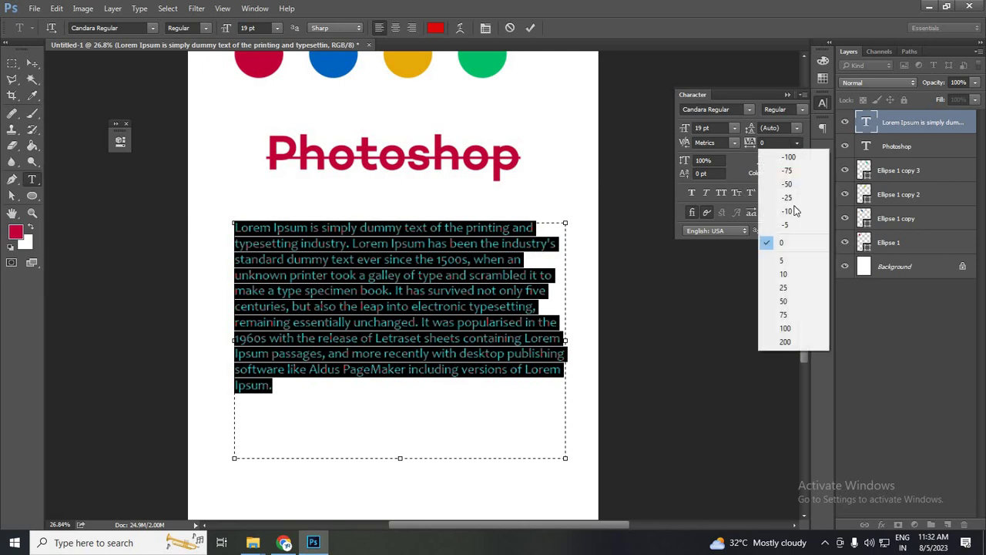
click(801, 302)
click(797, 142)
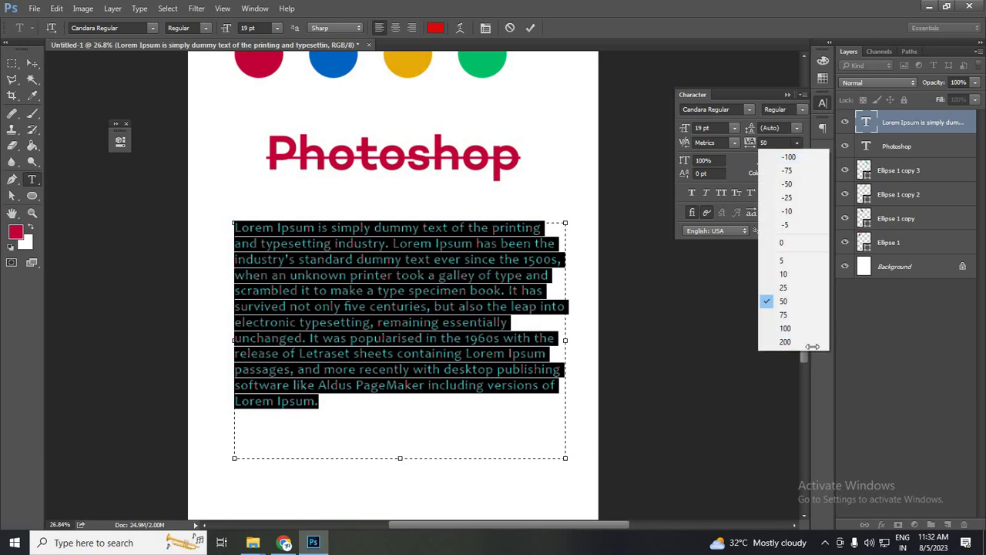
click(782, 342)
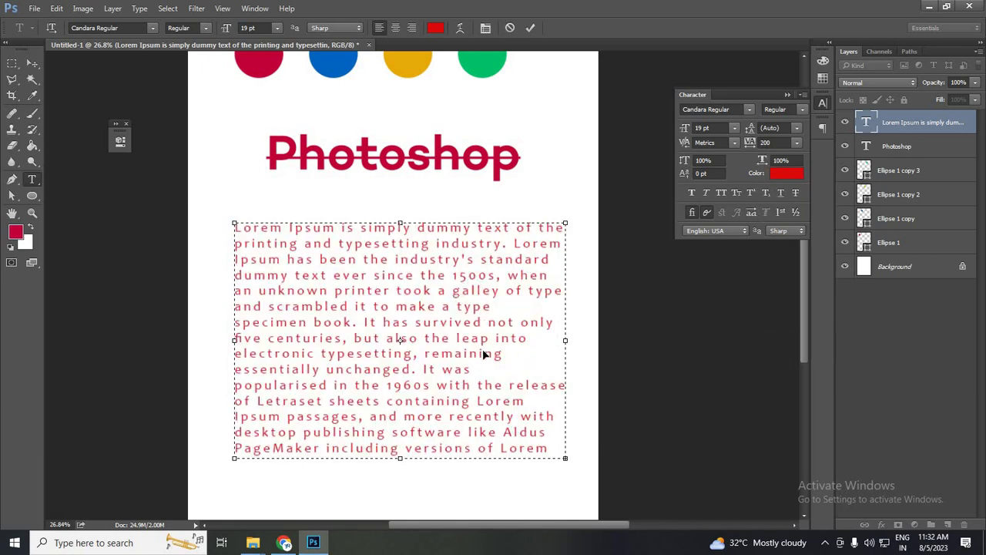
click(484, 323)
key(ctrl+a)
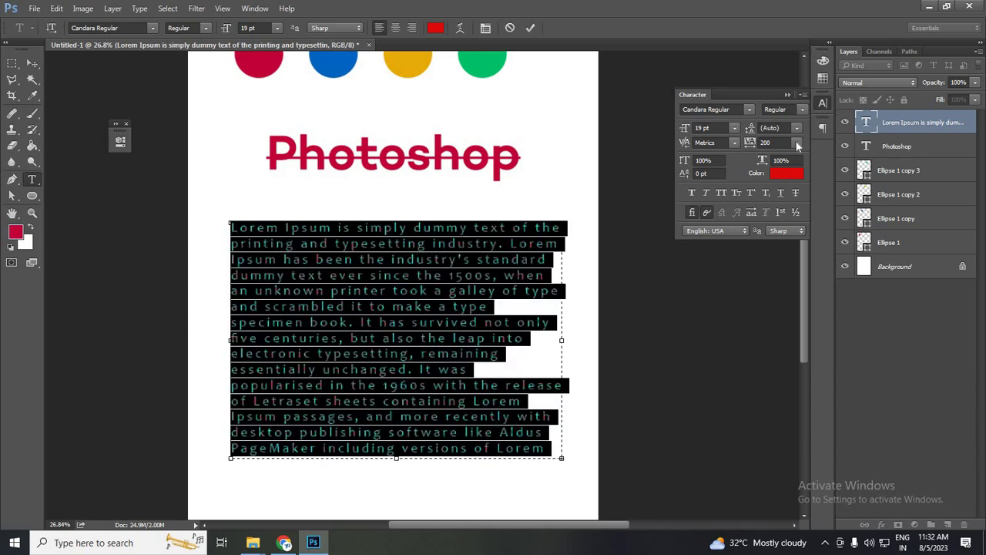
click(797, 142)
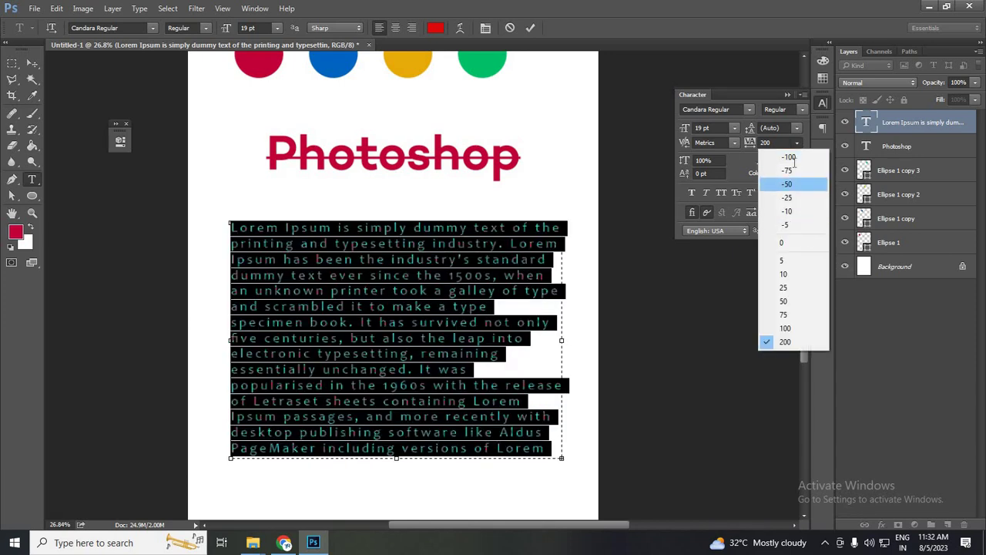
key(Return)
click(533, 313)
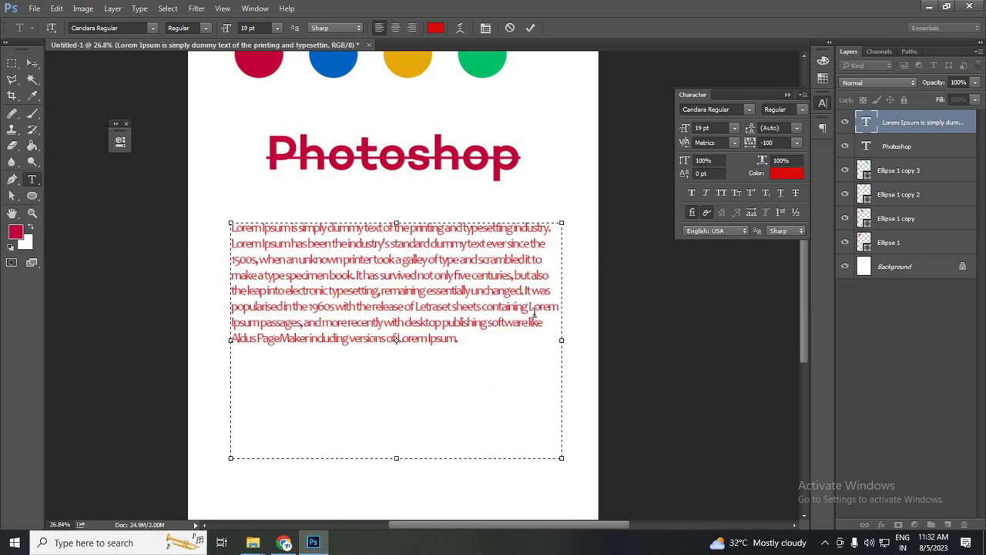
key(ctrl+a)
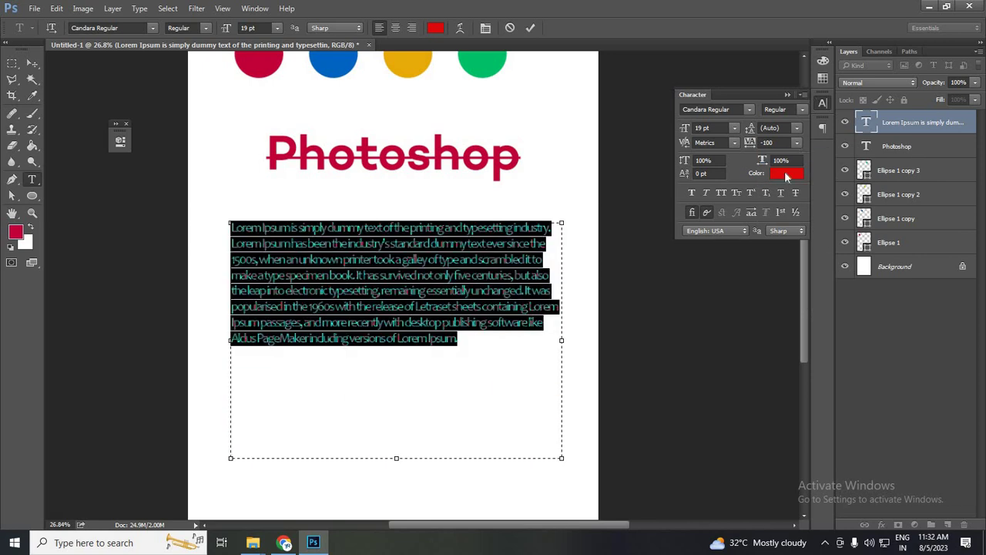
click(796, 143)
Reset the paragraph's letter spacing to 0 and make it faux bold
click(792, 243)
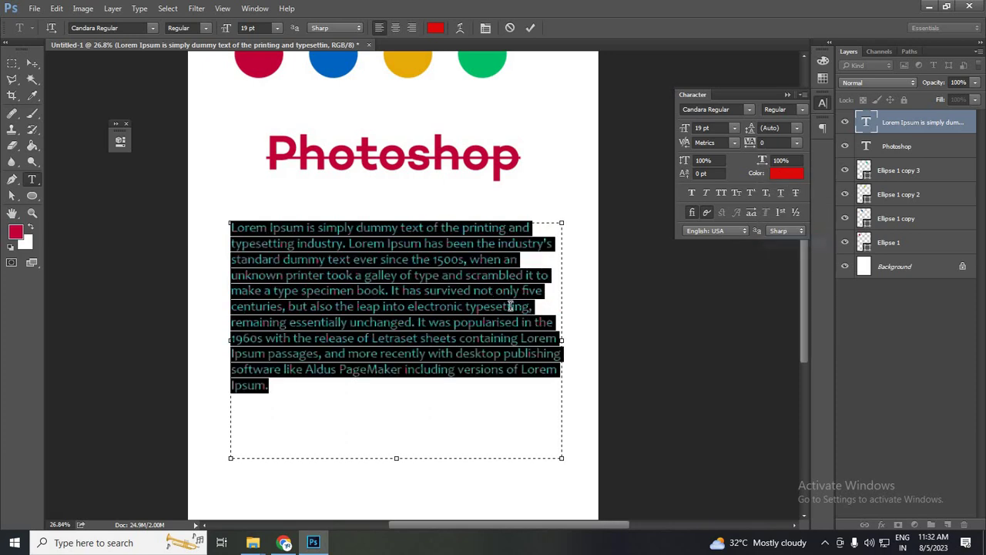
key(ctrl+h)
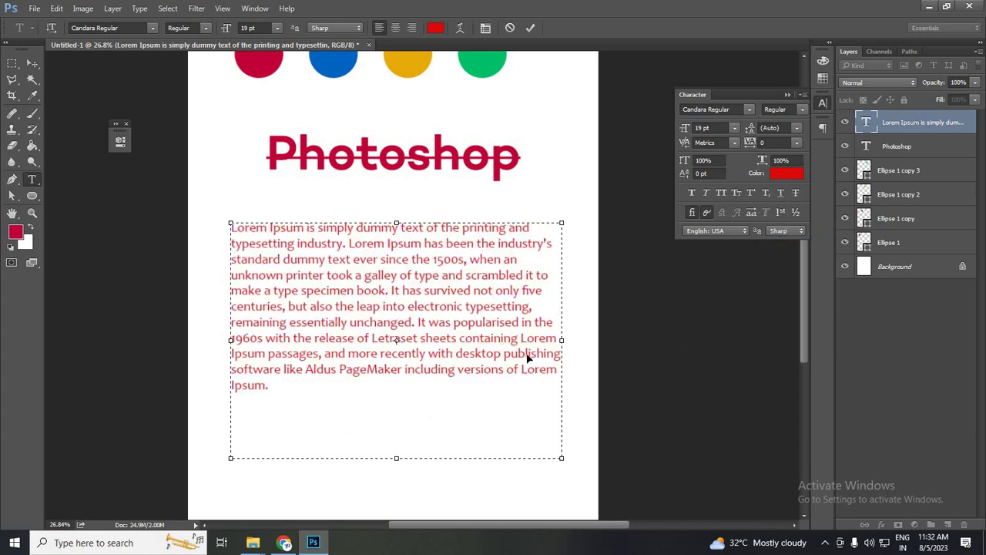
key(ctrl+a)
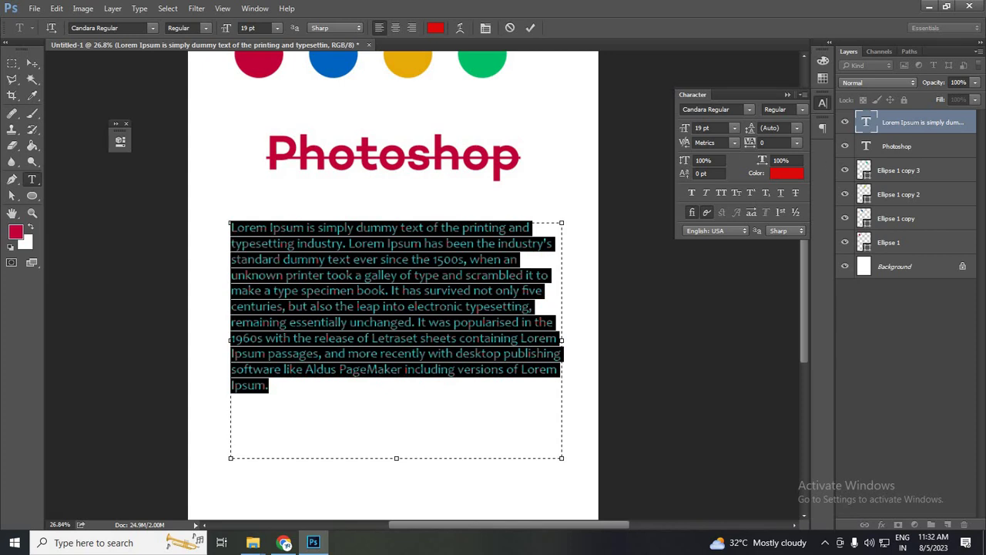
click(692, 197)
click(462, 283)
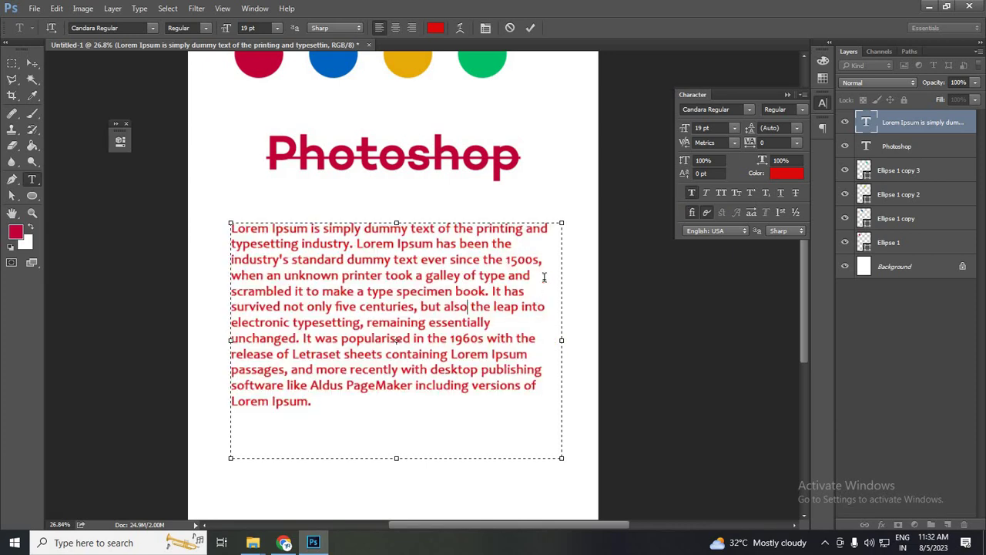
Apply faux italic, then try All Caps before switching to Small Caps
key(ctrl+a)
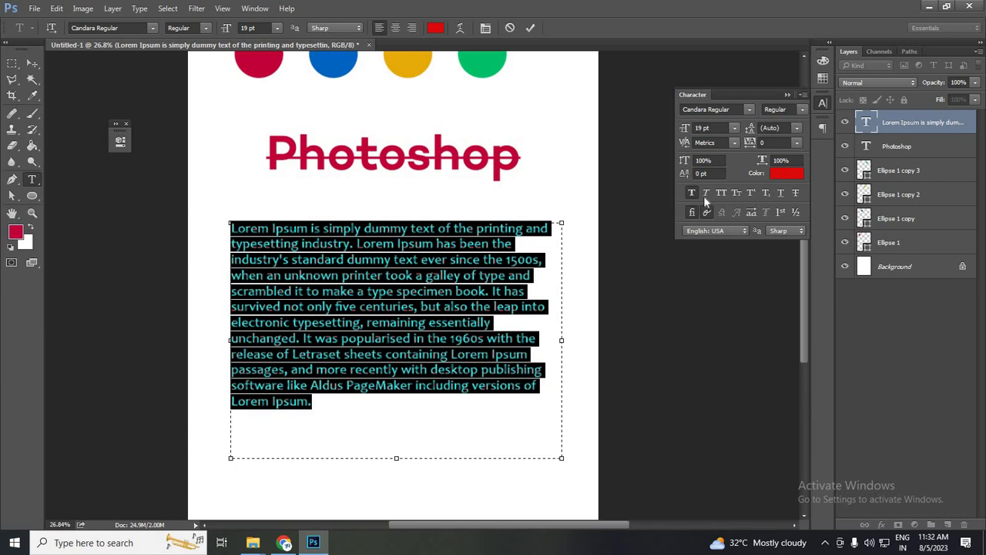
click(710, 194)
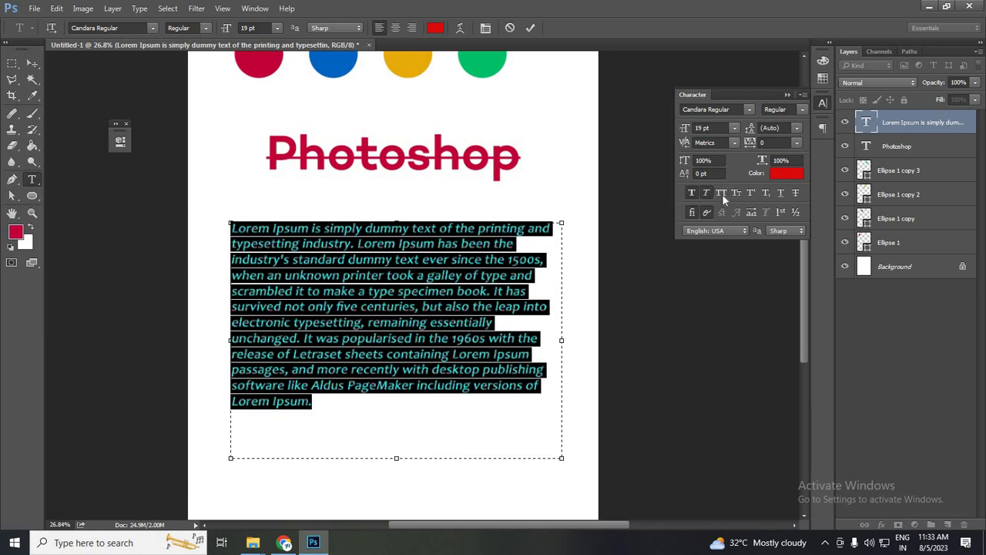
click(722, 193)
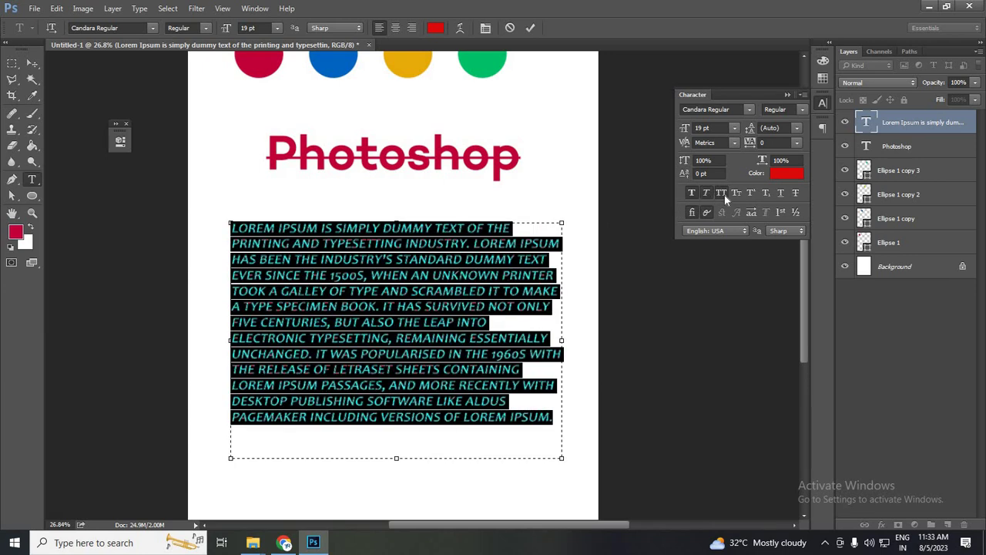
click(737, 192)
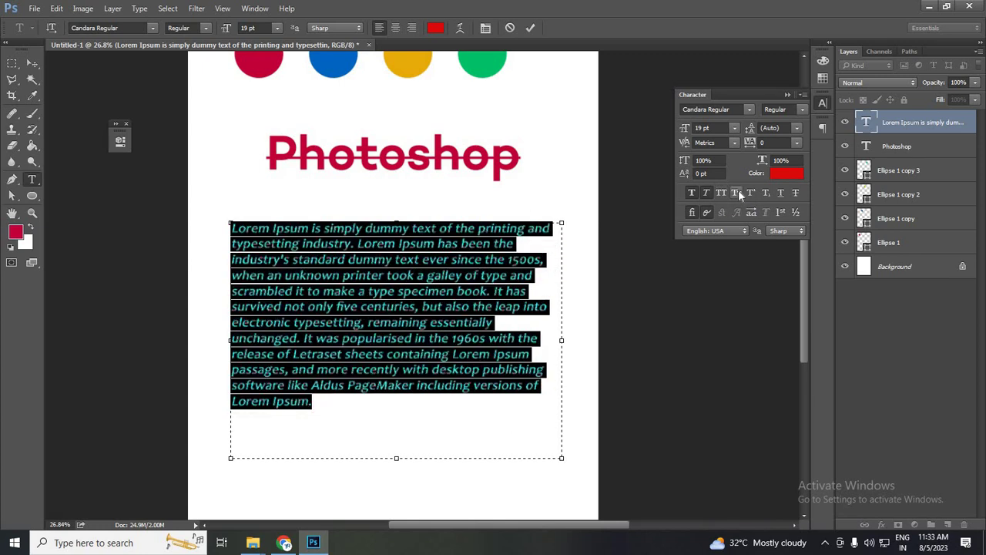
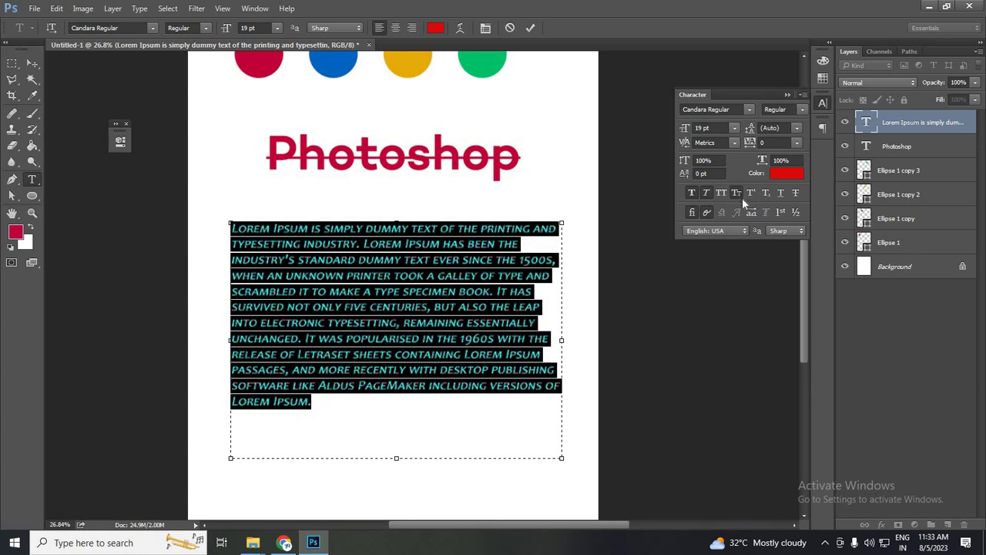
Remove the Small Caps and Faux Italic styling from the whole Lorem Ipsum paragraph
click(509, 308)
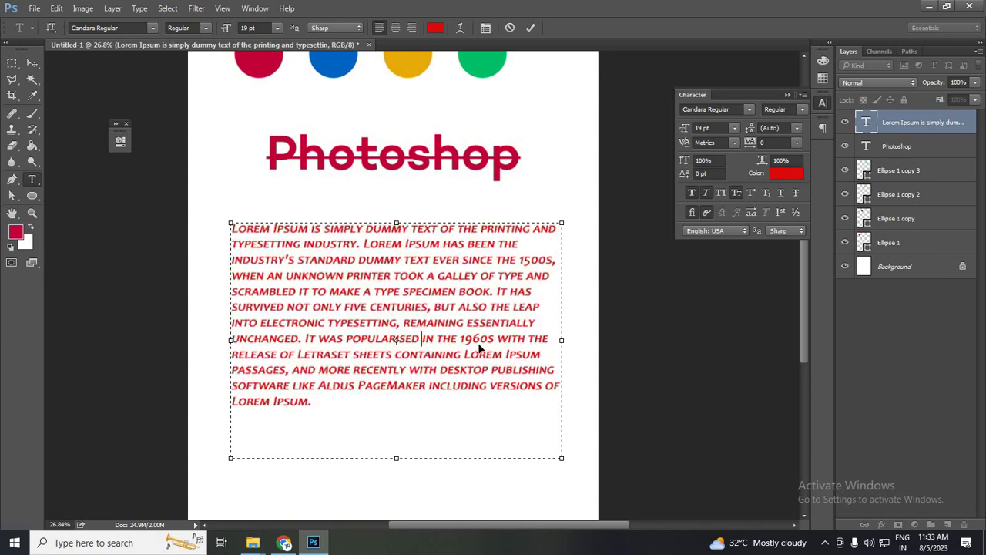
key(ctrl+a)
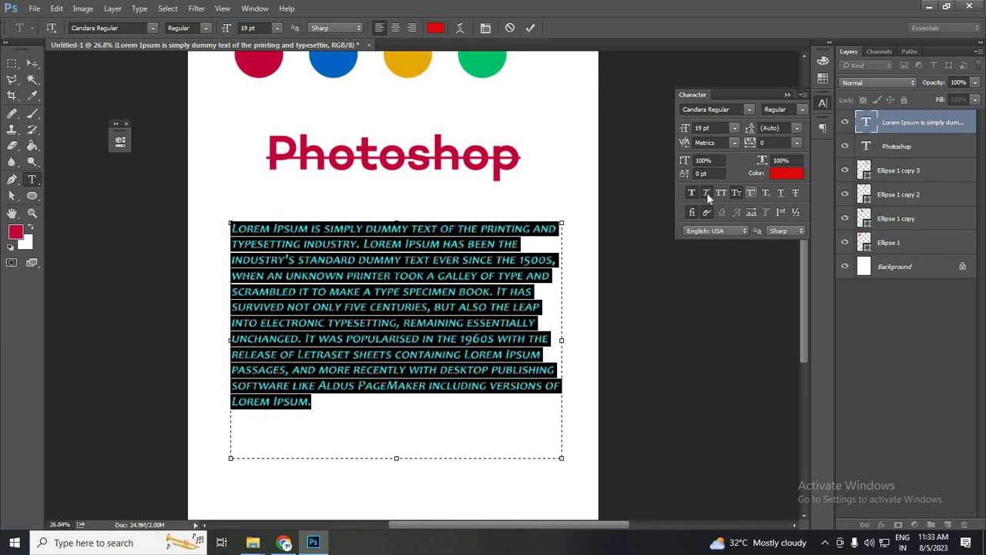
click(707, 193)
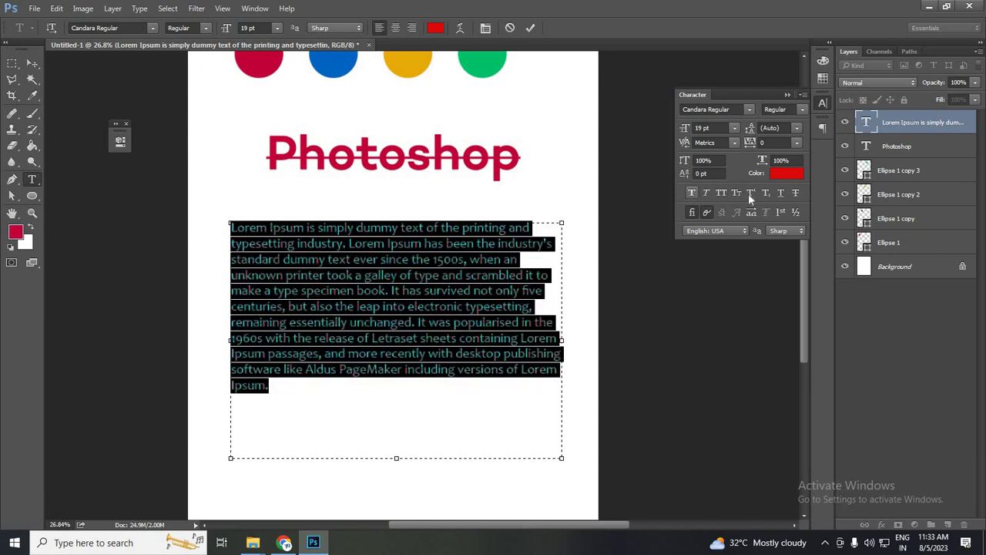
click(484, 266)
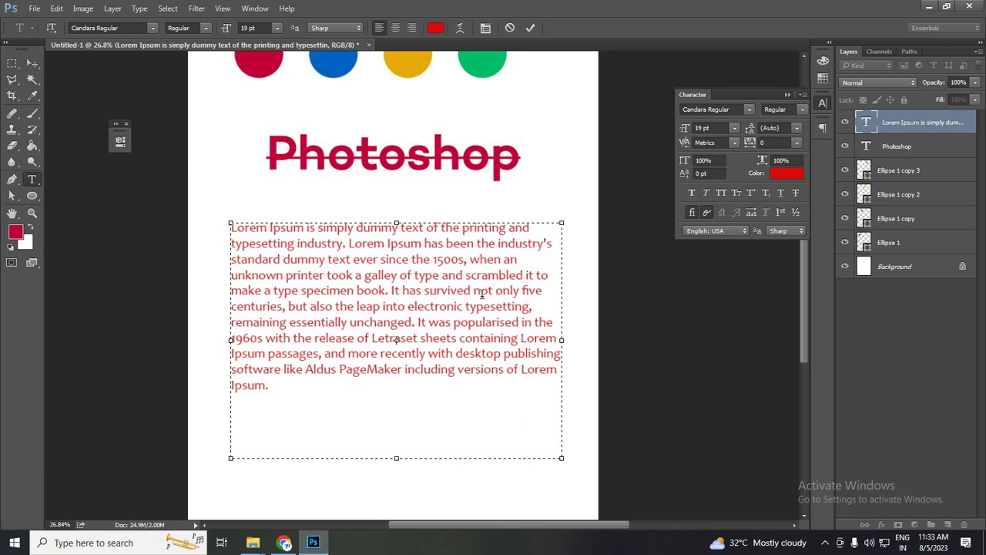
Make the 's' in 1500s superscript
drag(464, 260, 457, 260)
click(749, 193)
click(464, 261)
scroll(539, 295, left, 2)
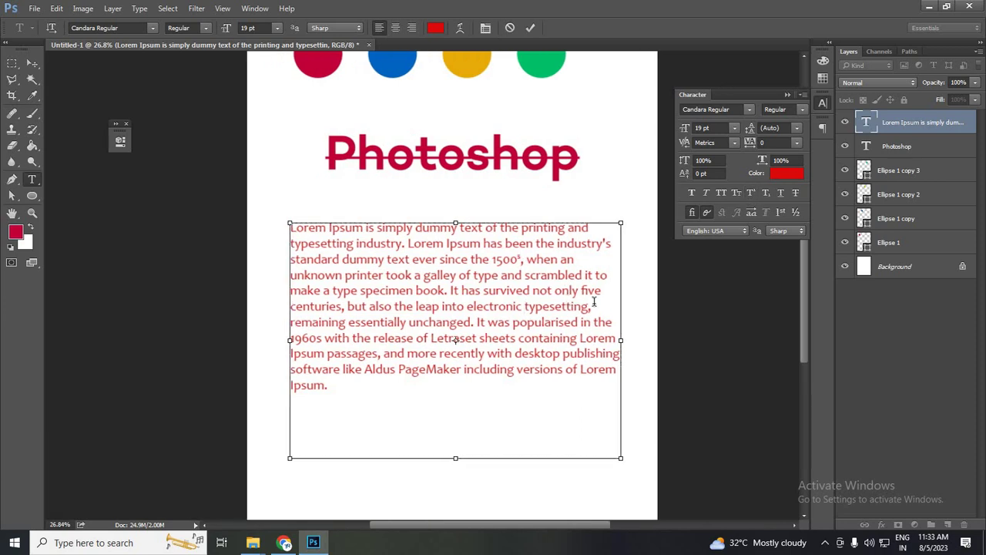
Change the 's' after 1500 from superscript to subscript
scroll(557, 303, left, 2)
scroll(519, 201, up, 4)
drag(510, 198, 518, 199)
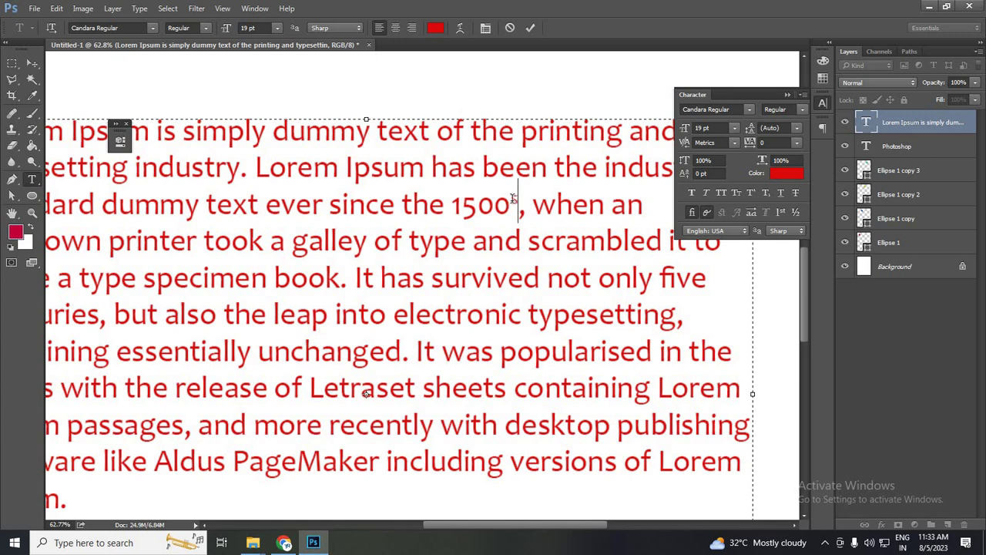
click(768, 192)
click(604, 204)
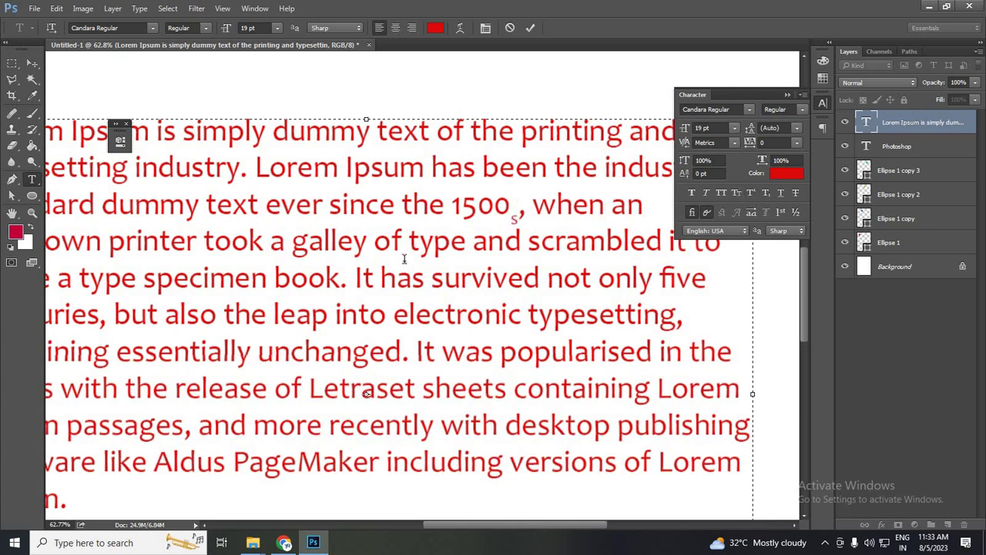
Fit the page in view and select the paragraph to review its formatting
scroll(485, 270, right, 2)
scroll(610, 289, right, 2)
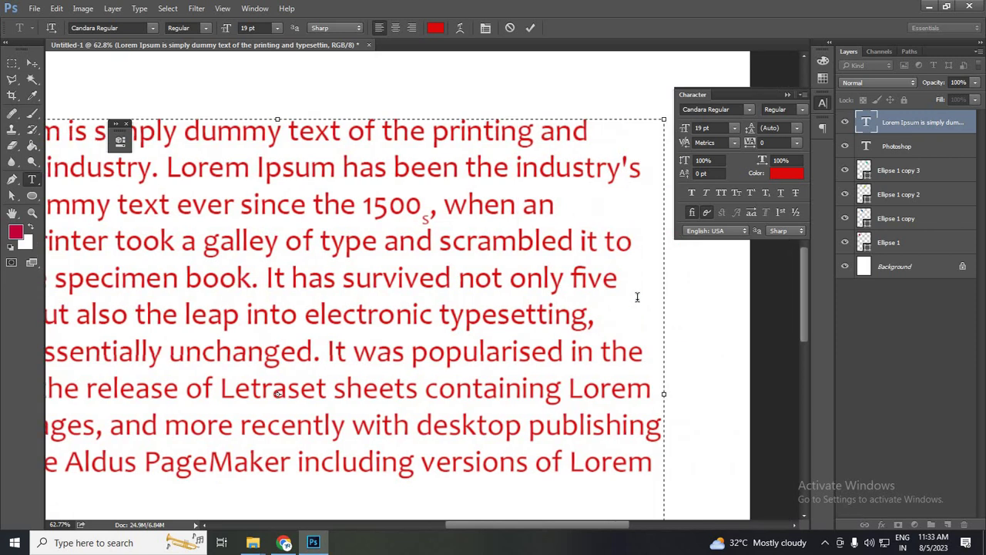
key(ctrl+0)
key(ctrl+a)
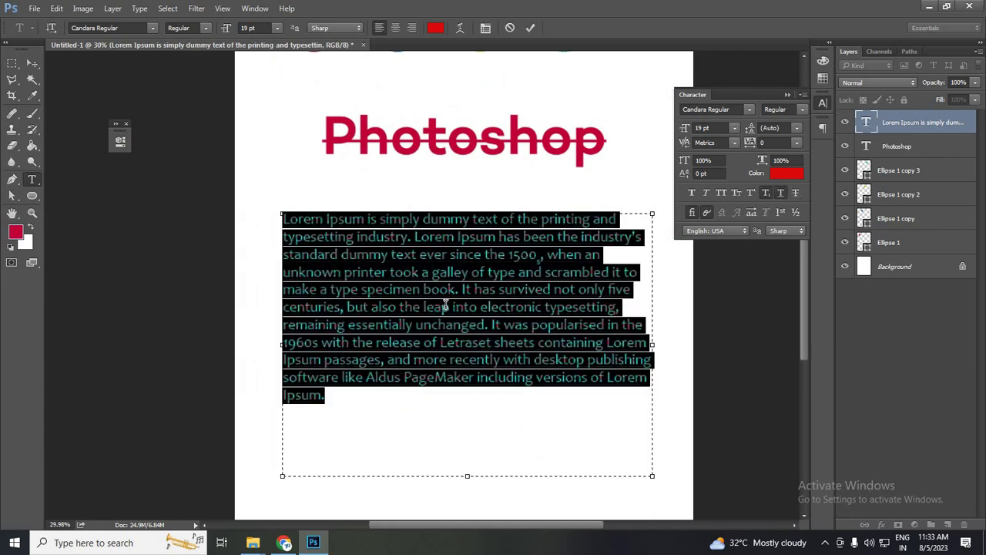
click(609, 303)
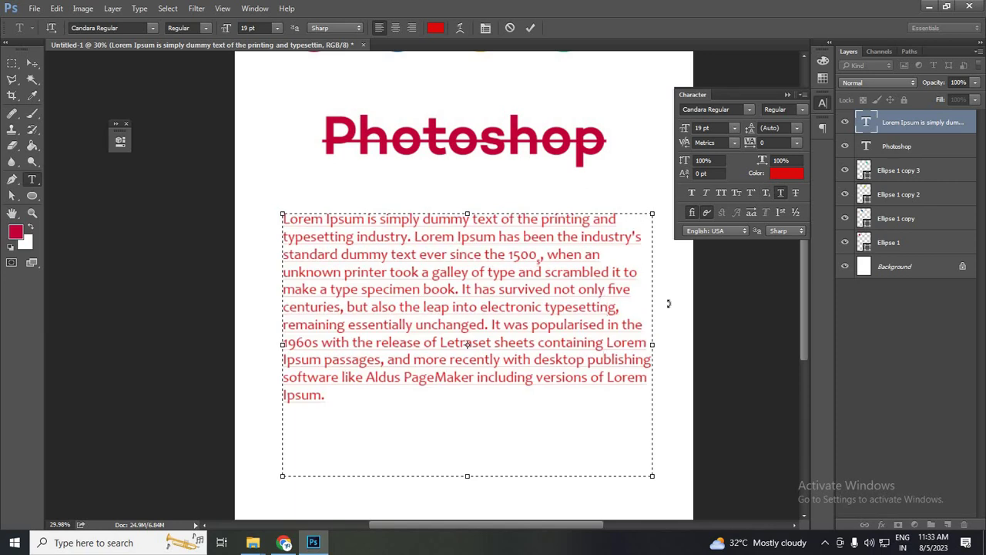
key(ctrl+a)
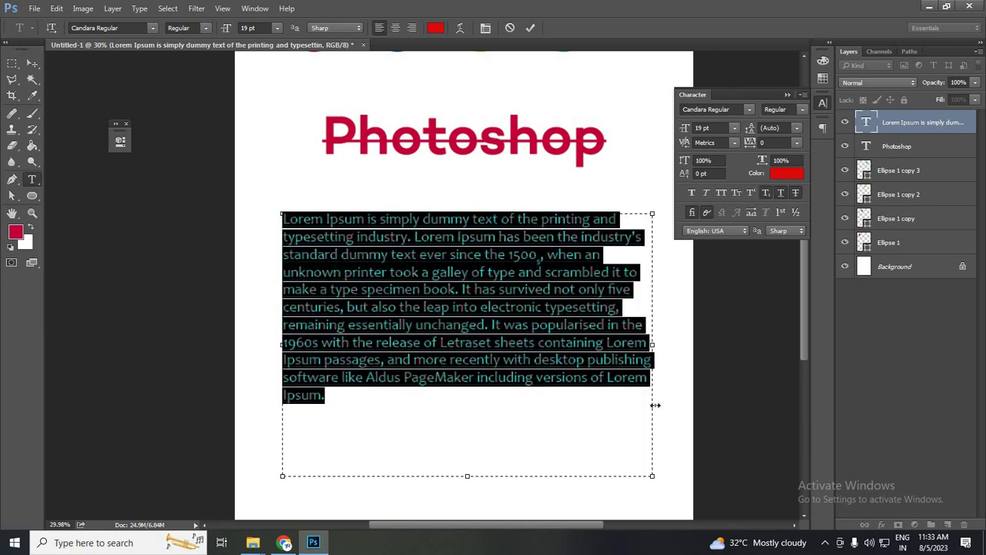
click(600, 336)
click(573, 377)
scroll(606, 344, left, 2)
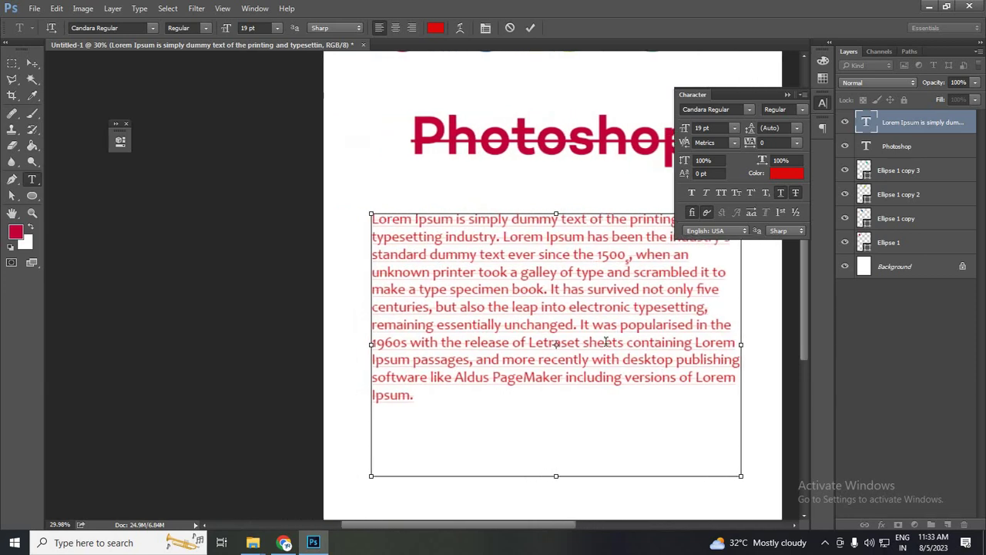
scroll(606, 344, up, 3)
scroll(325, 324, down, 4)
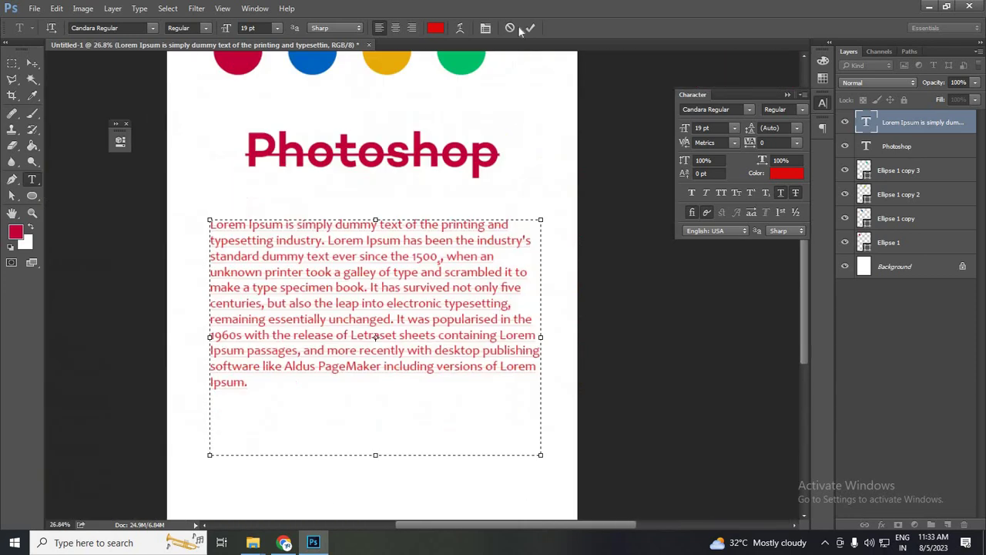
Commit the text edits and step backward to an earlier text version
key(ctrl+Return)
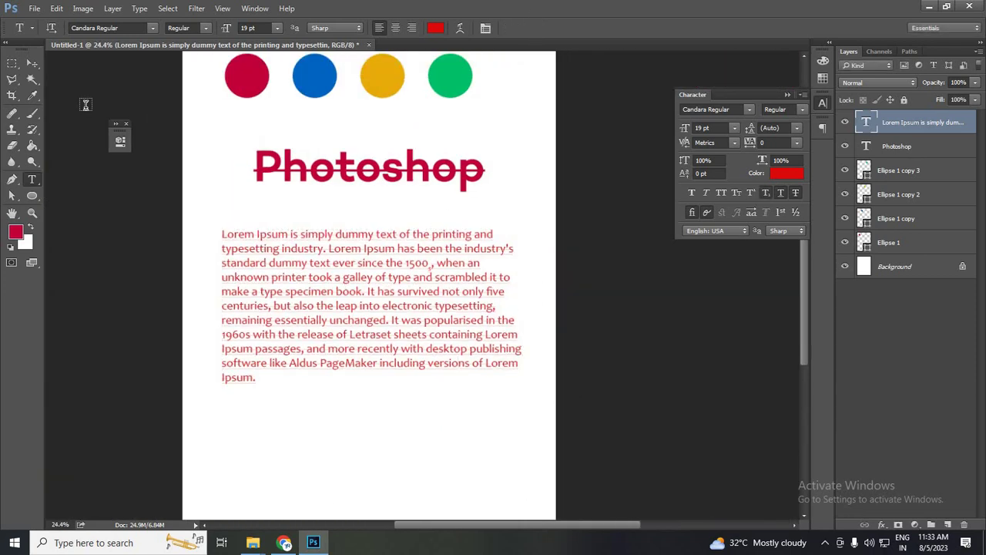
key(v)
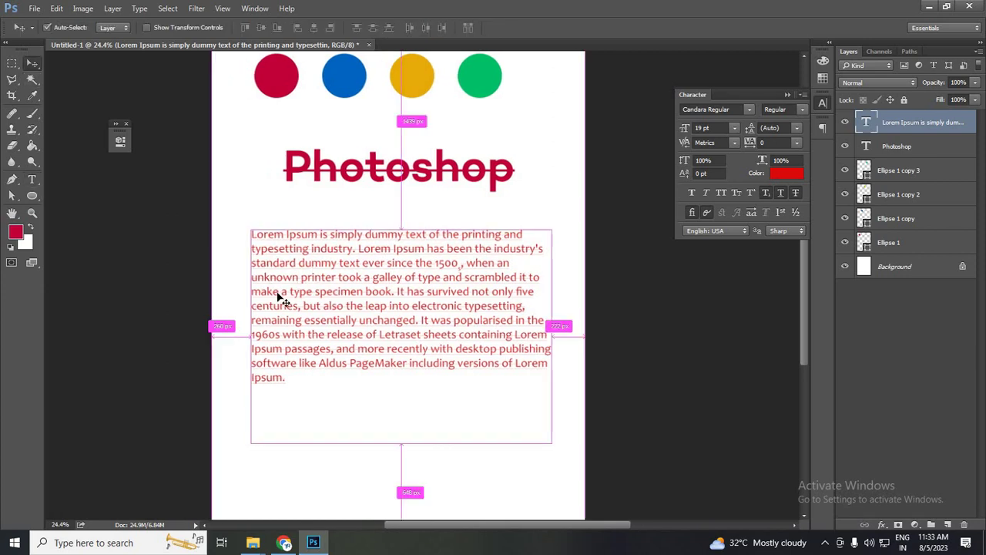
scroll(241, 287, left, 2)
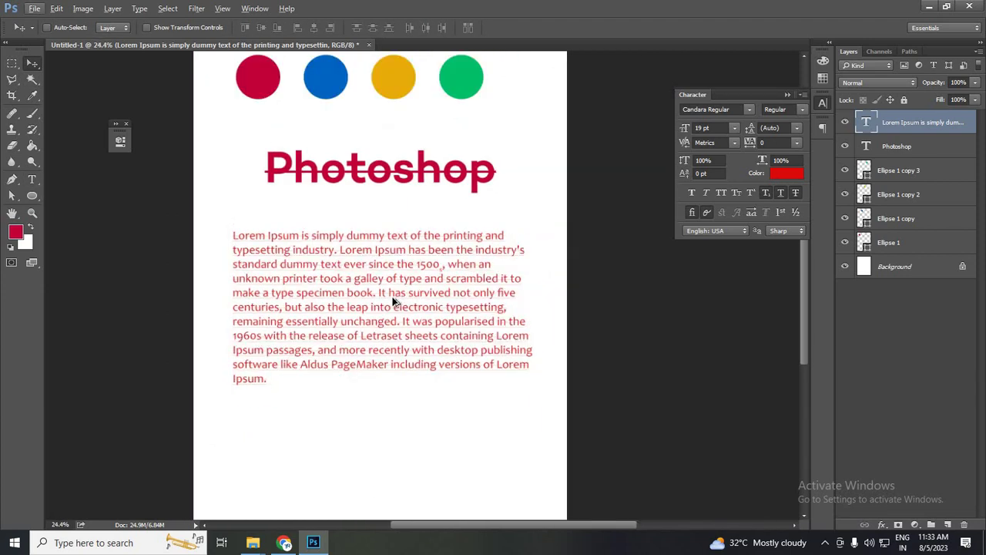
key(ctrl+alt+z)
key(ctrl+alt+z)
key(ctrl+alt+z)
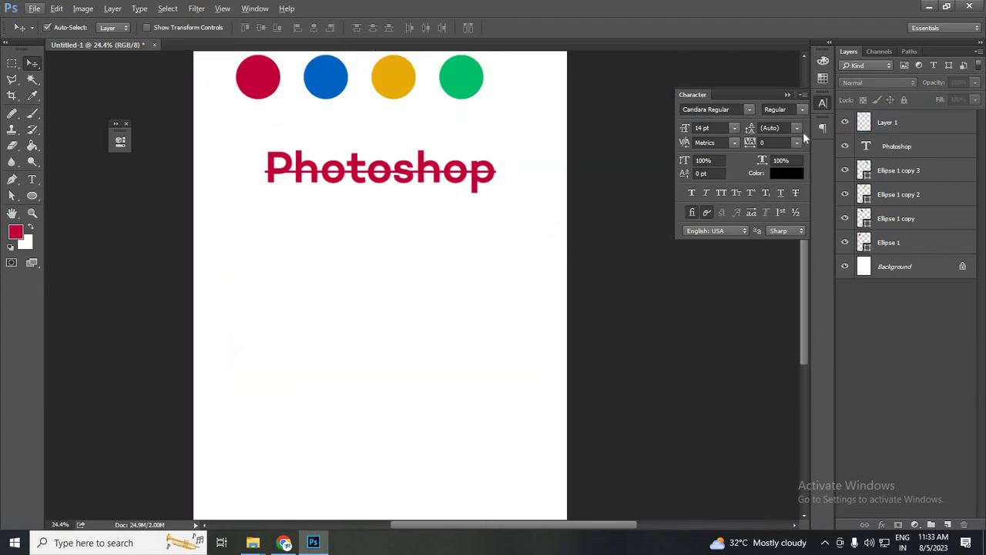
Restore the black Lorem Ipsum text version and reopen the text layer for editing
click(83, 8)
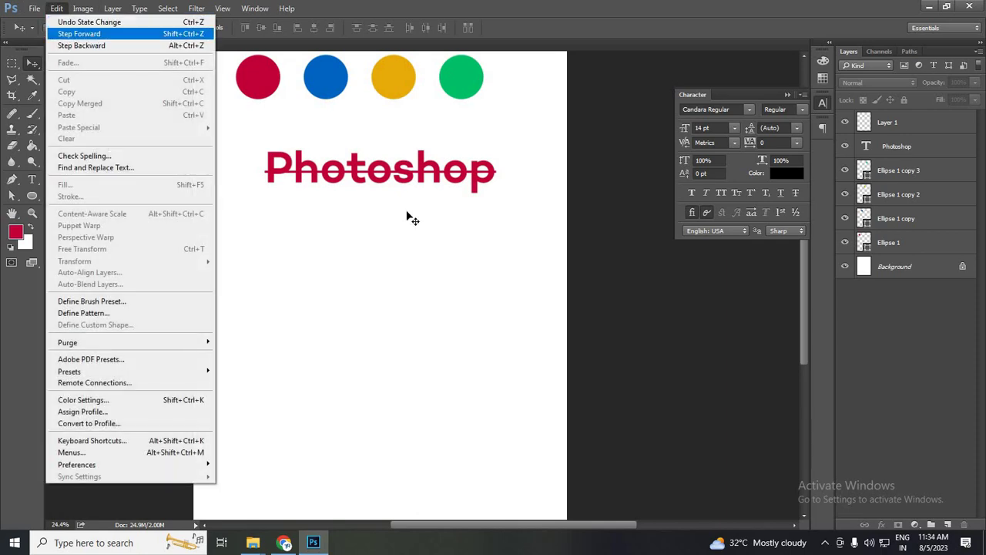
key(Return)
key(ctrl+0)
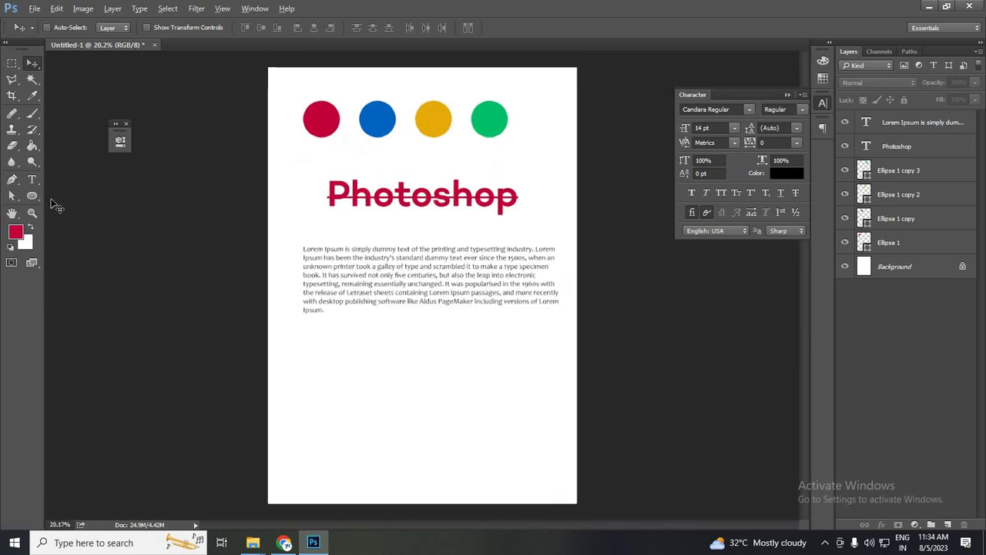
click(31, 179)
click(361, 264)
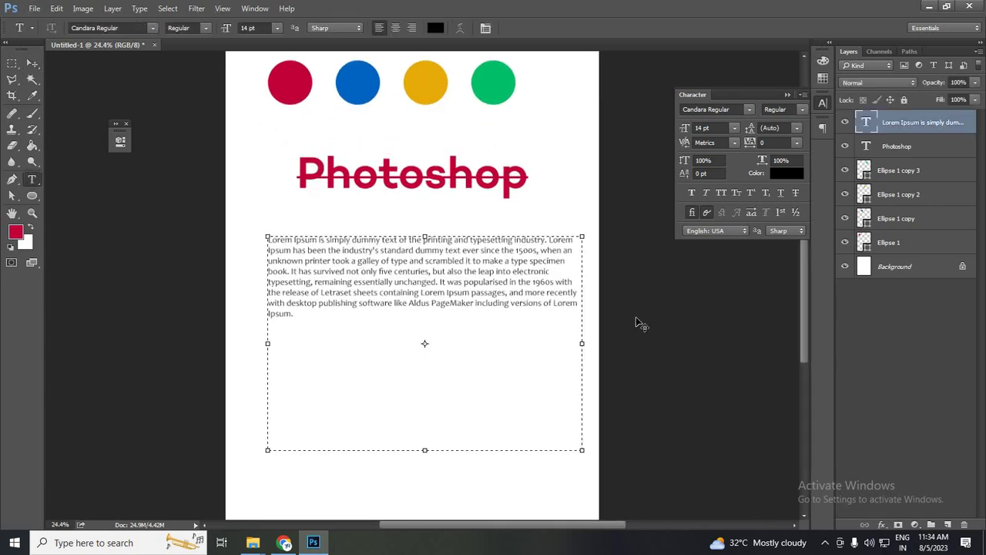
Narrow the paragraph text box by pulling its right edge inward
drag(581, 342, 566, 342)
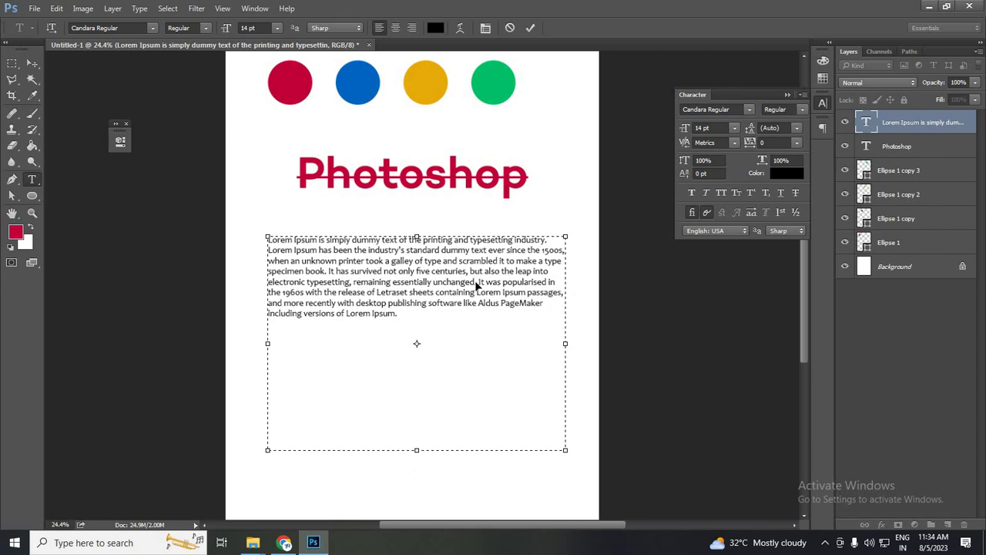
key(ctrl+a)
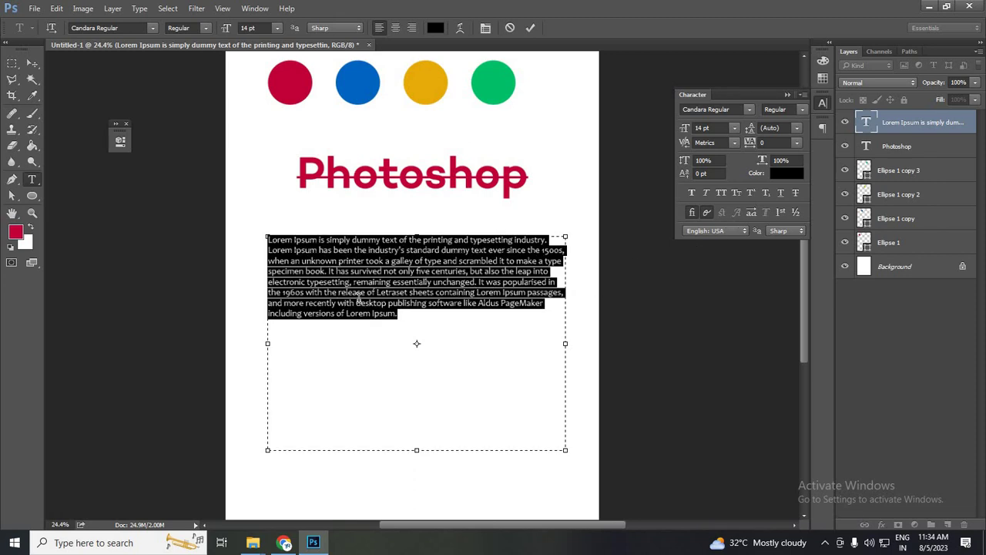
click(409, 282)
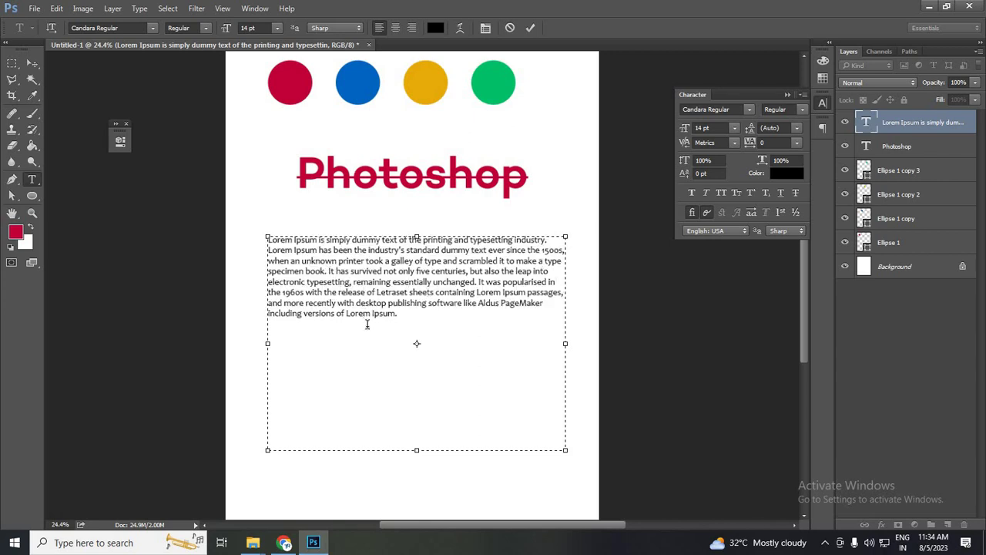
Break the text after 'book.' and 'containing.' into three blank-line separated paragraphs
key(Return)
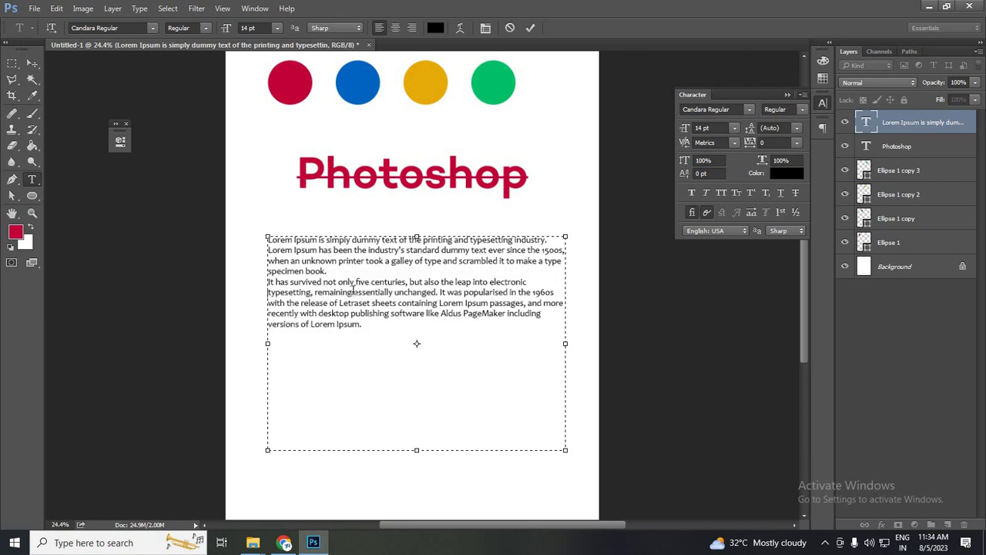
key(Return)
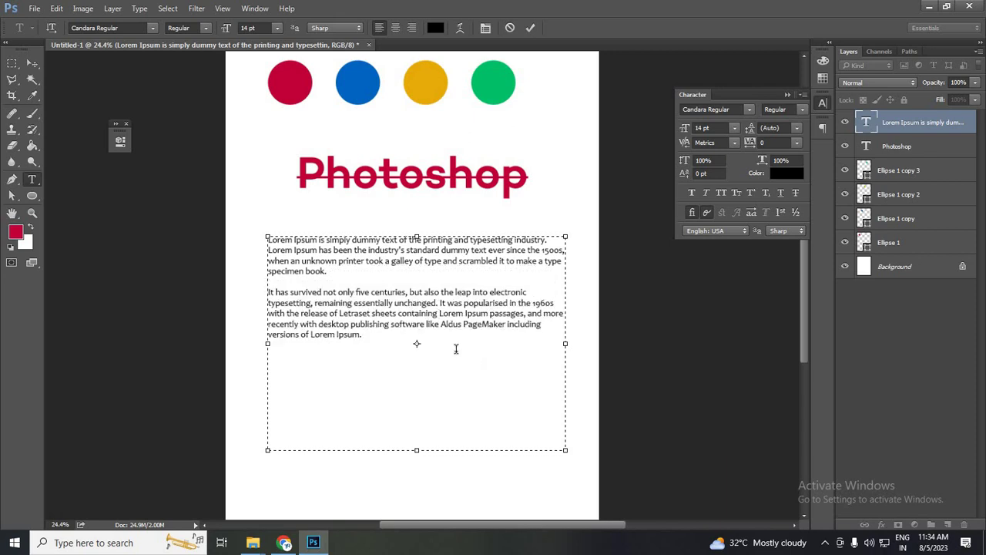
key(BackSpace)
text(.)
key(Return)
key(Return)
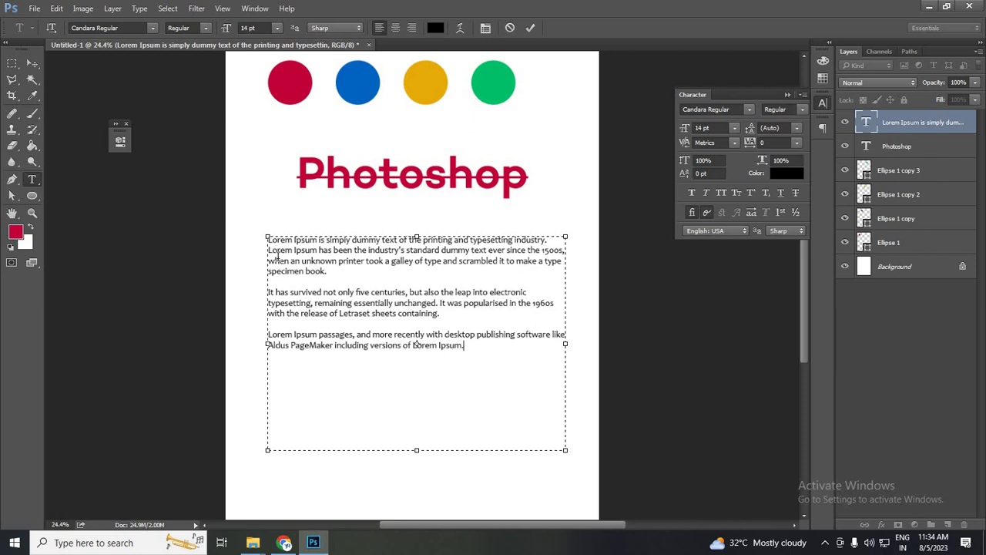
key(ctrl+a)
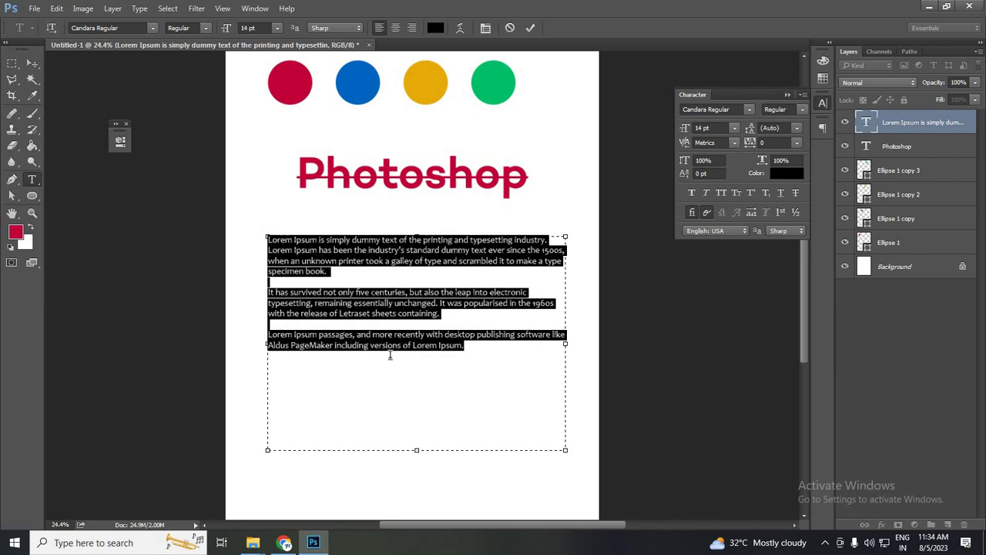
click(295, 335)
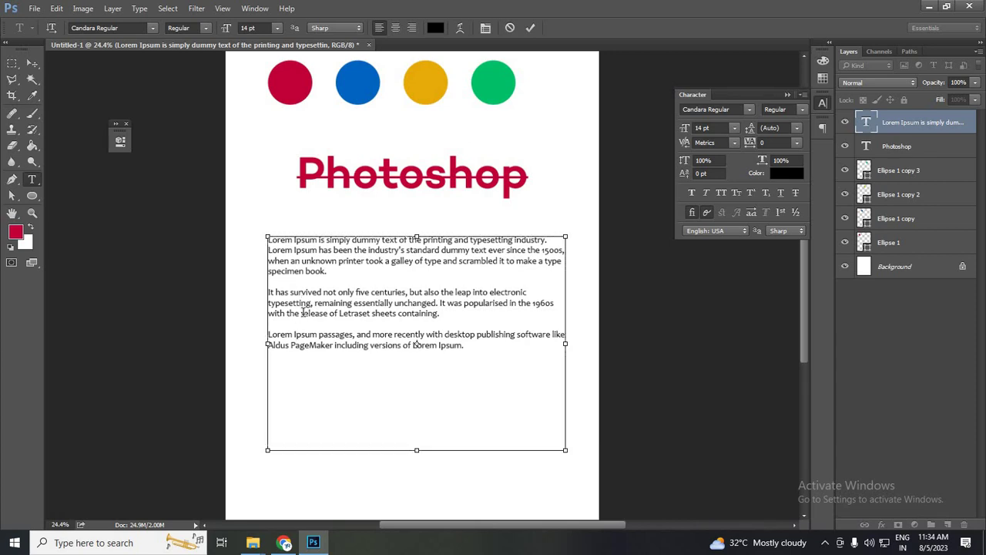
key(ctrl+a)
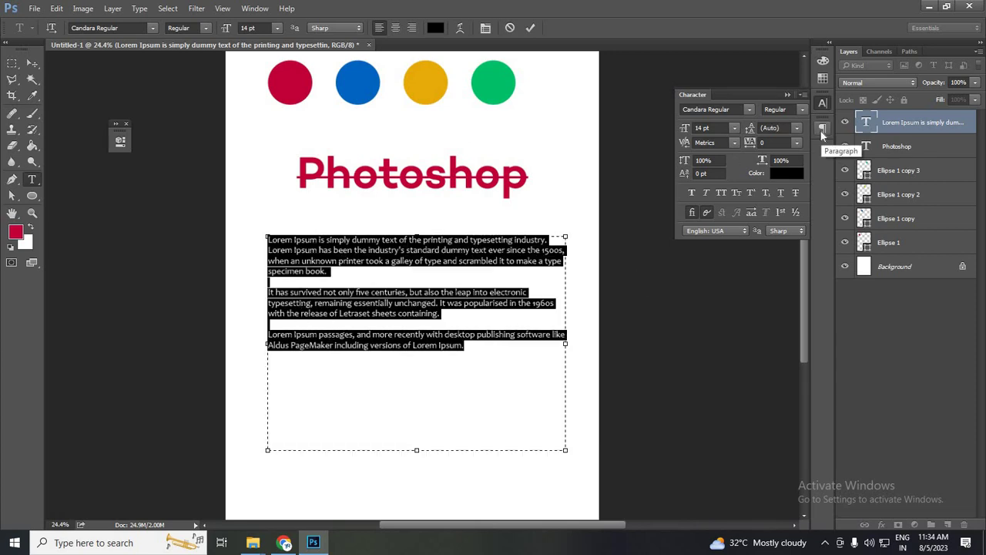
click(820, 131)
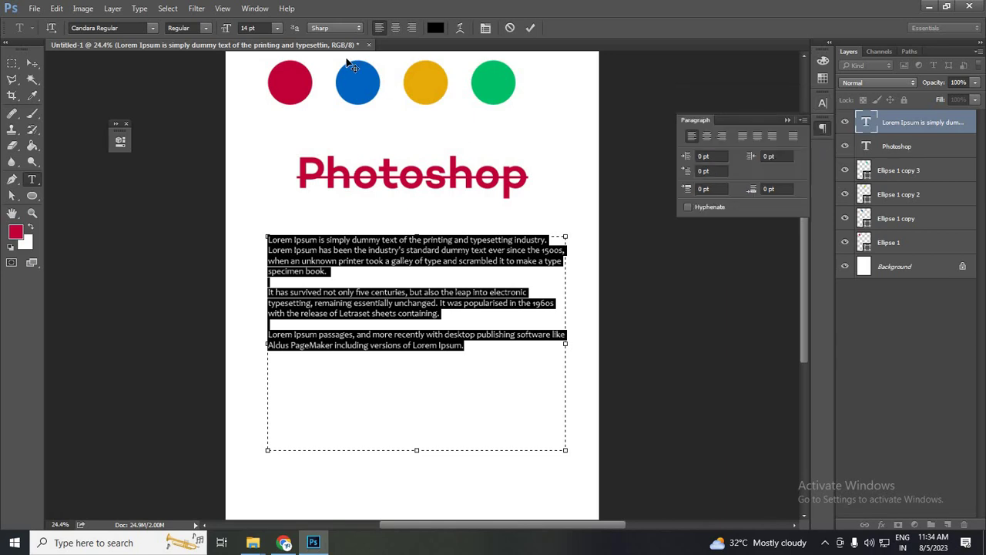
key(alt+w)
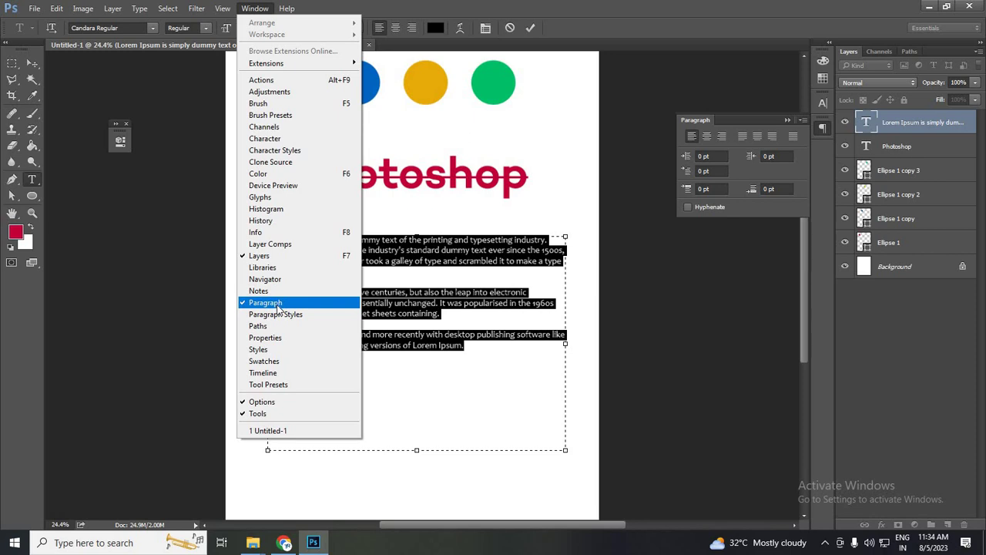
click(828, 125)
click(823, 129)
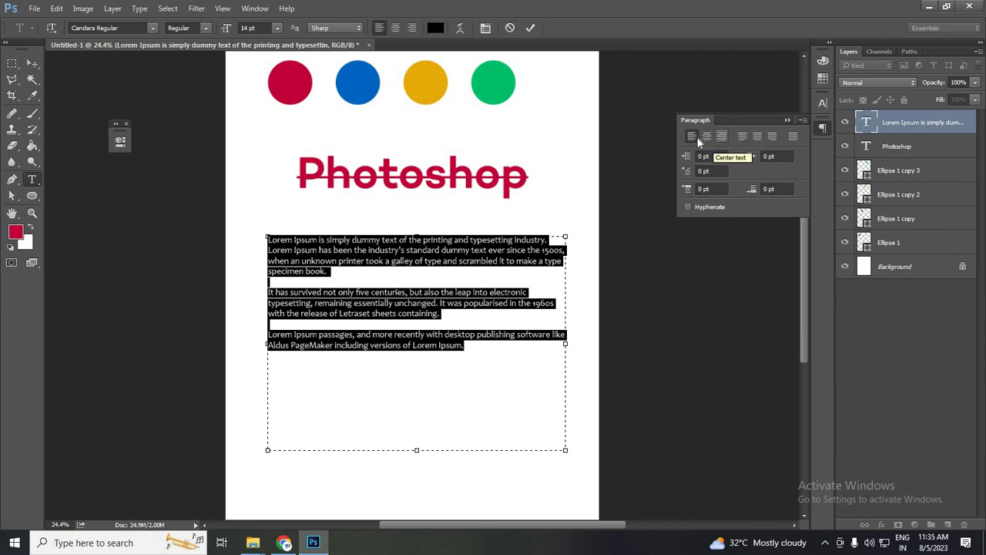
click(746, 138)
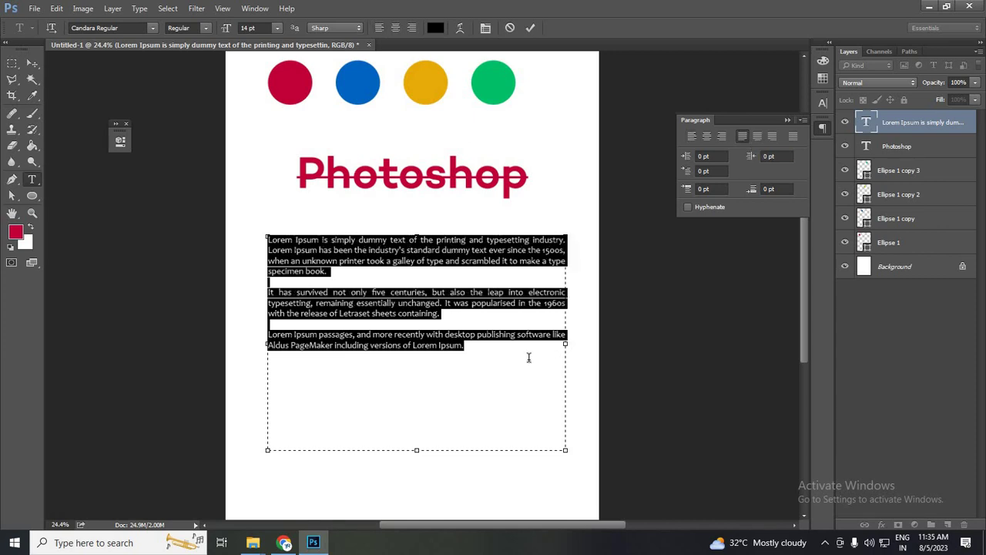
click(512, 255)
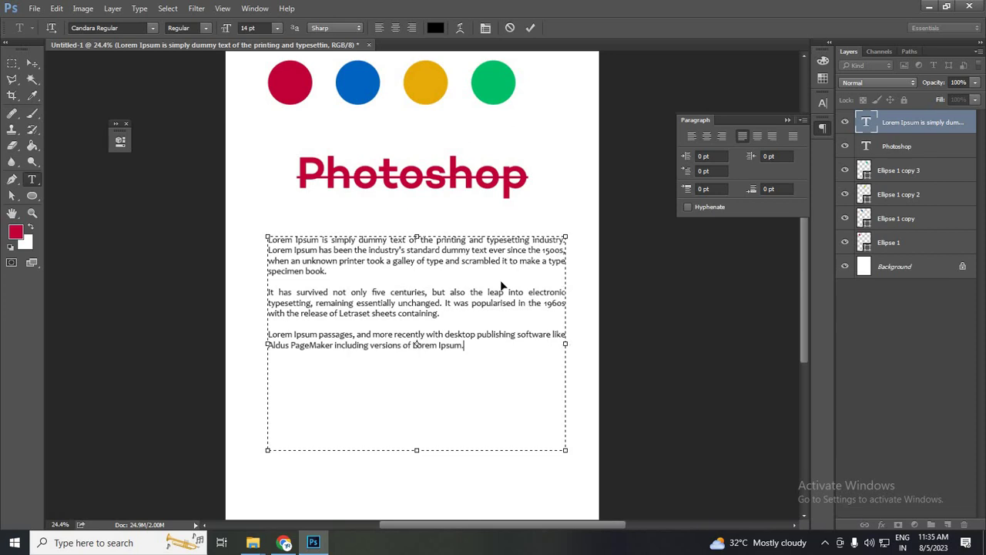
key(ctrl+a)
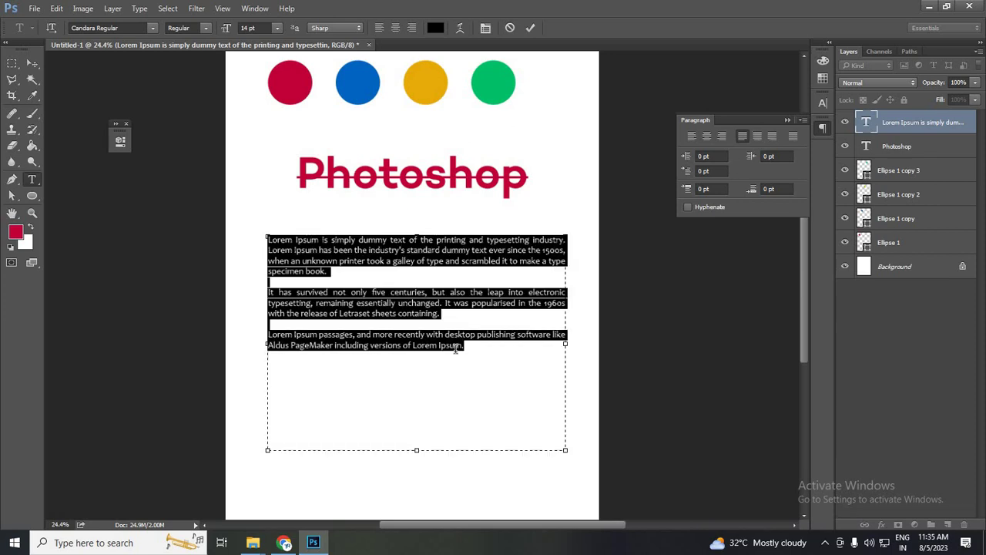
click(759, 136)
click(439, 344)
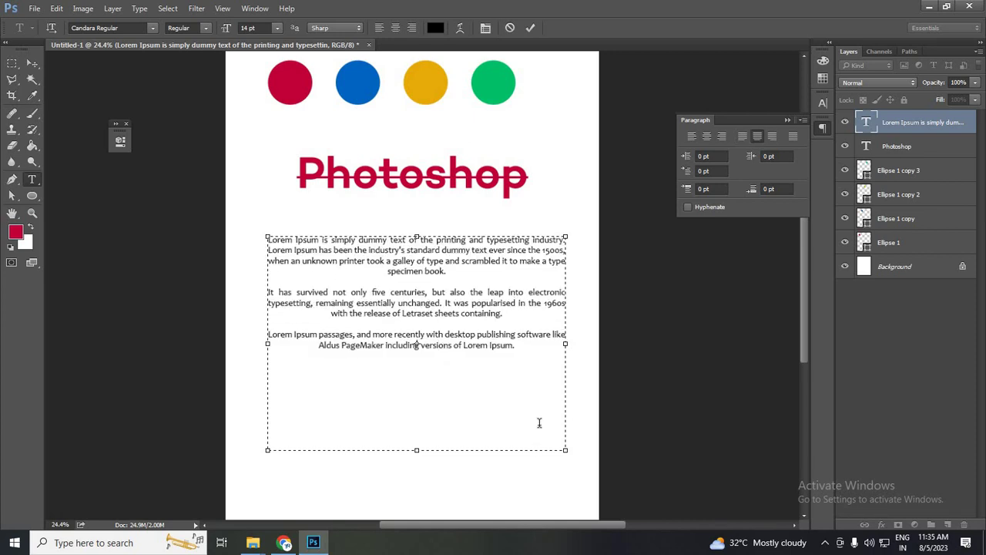
key(ctrl+a)
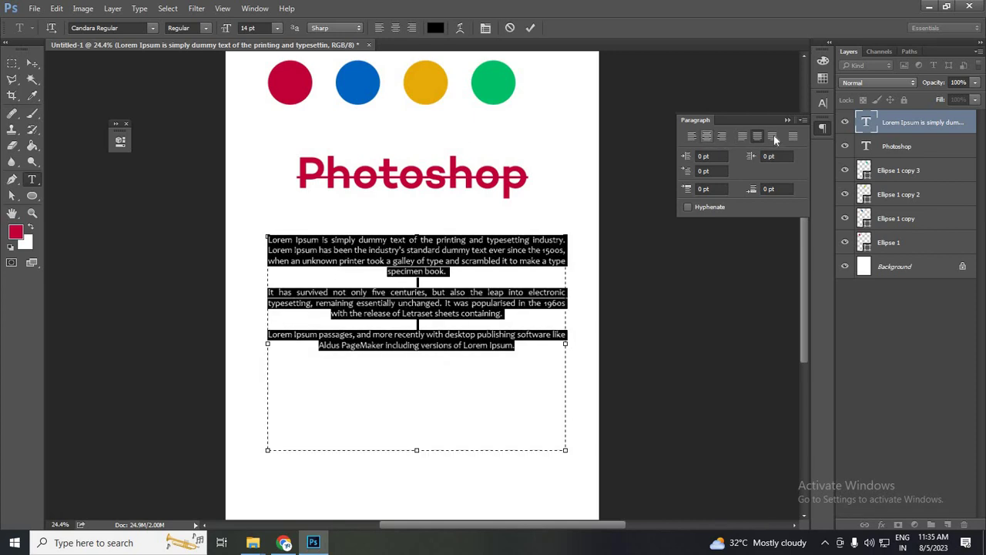
click(466, 418)
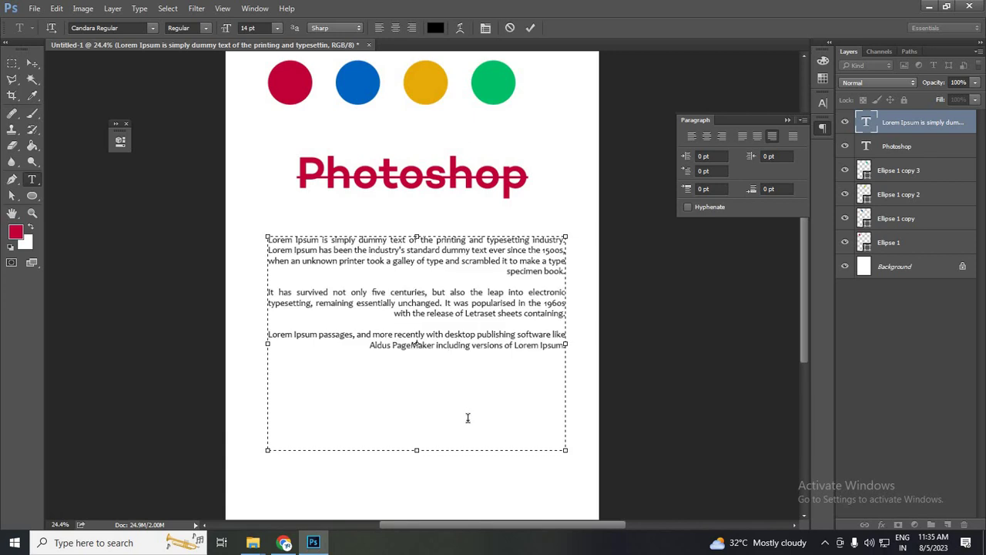
key(ctrl+a)
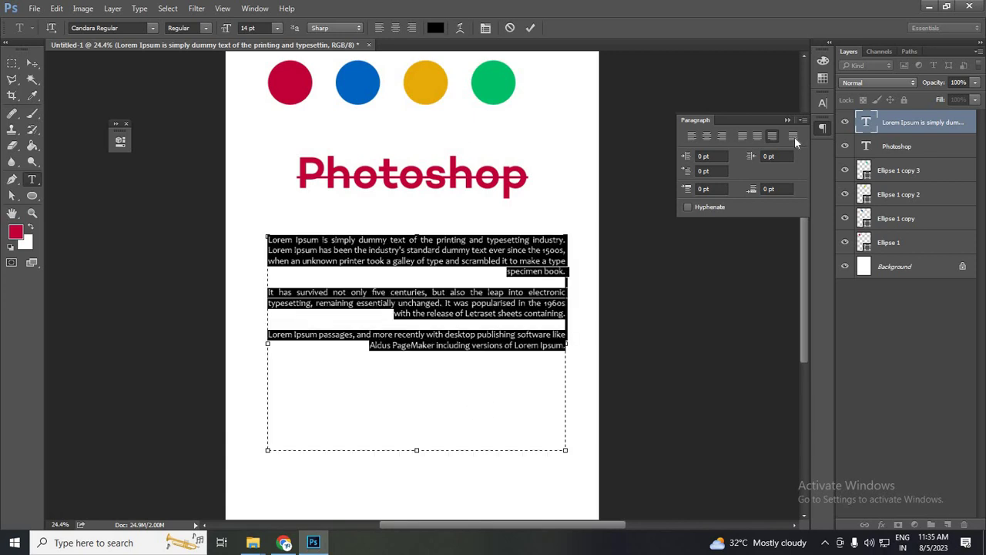
click(793, 136)
click(528, 367)
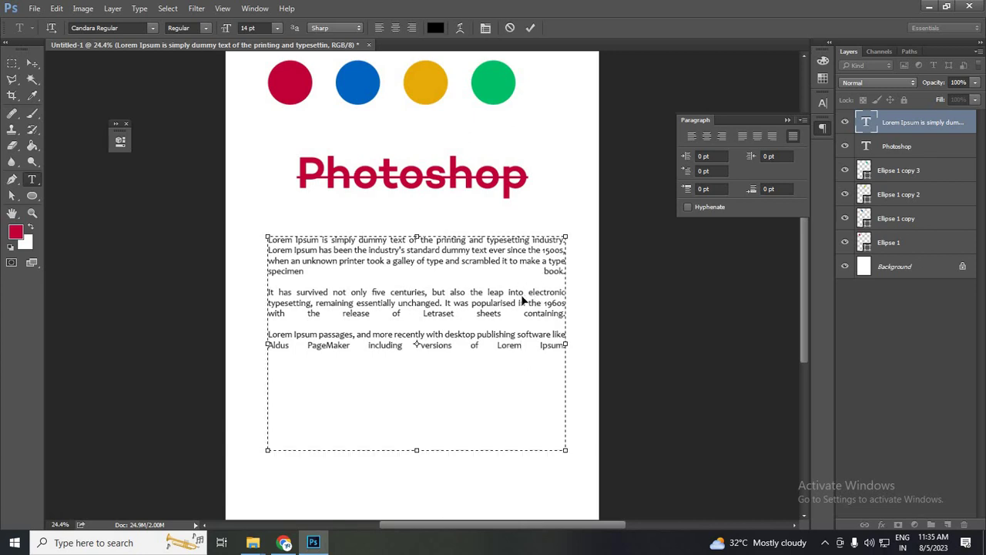
key(ctrl+a)
click(693, 137)
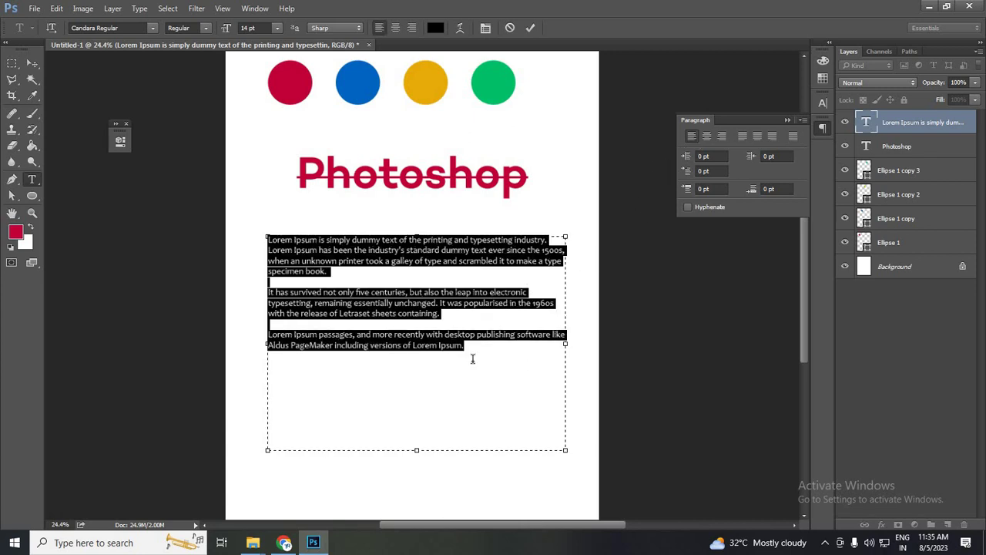
click(474, 359)
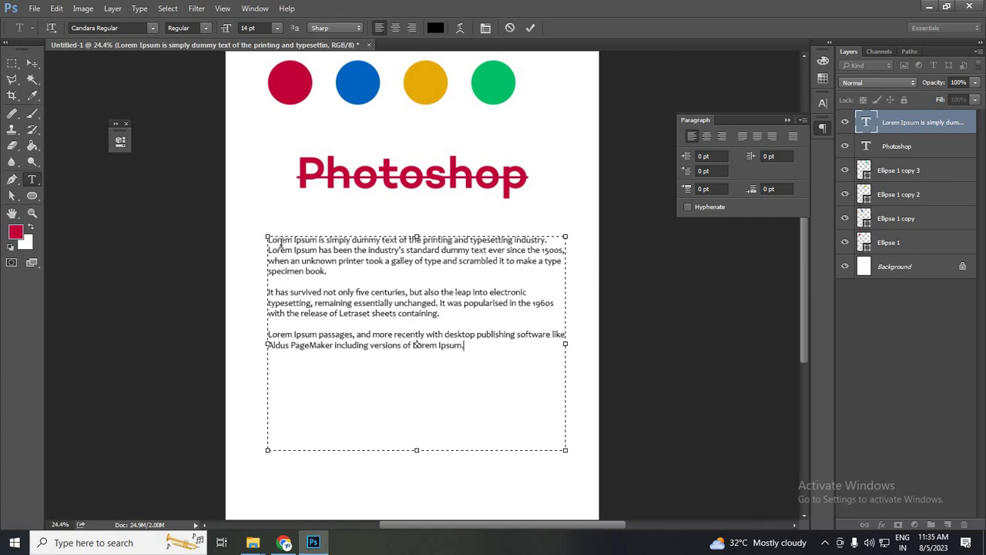
Select all the paragraph text and set Add Space Before Paragraph to -6.1 pt
click(319, 313)
key(ctrl+a)
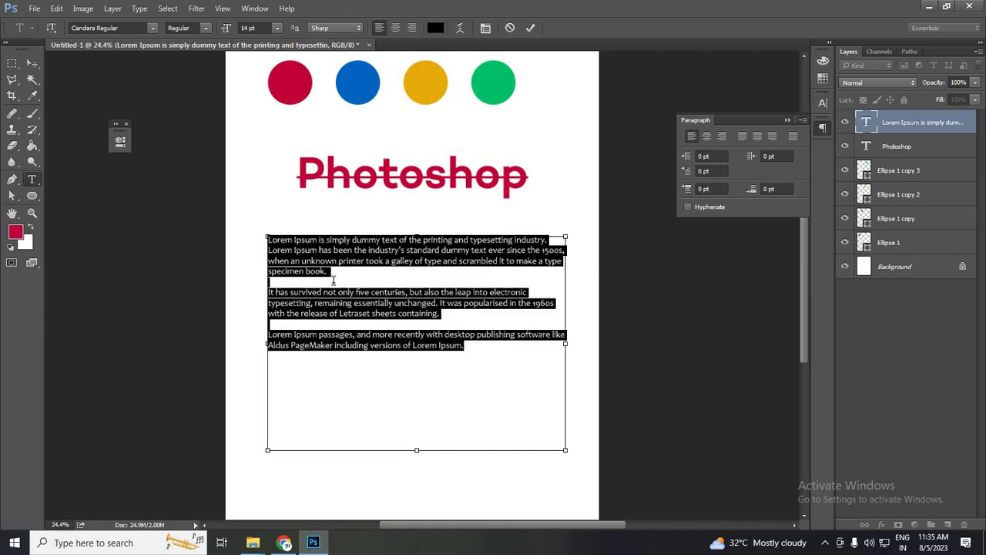
click(713, 189)
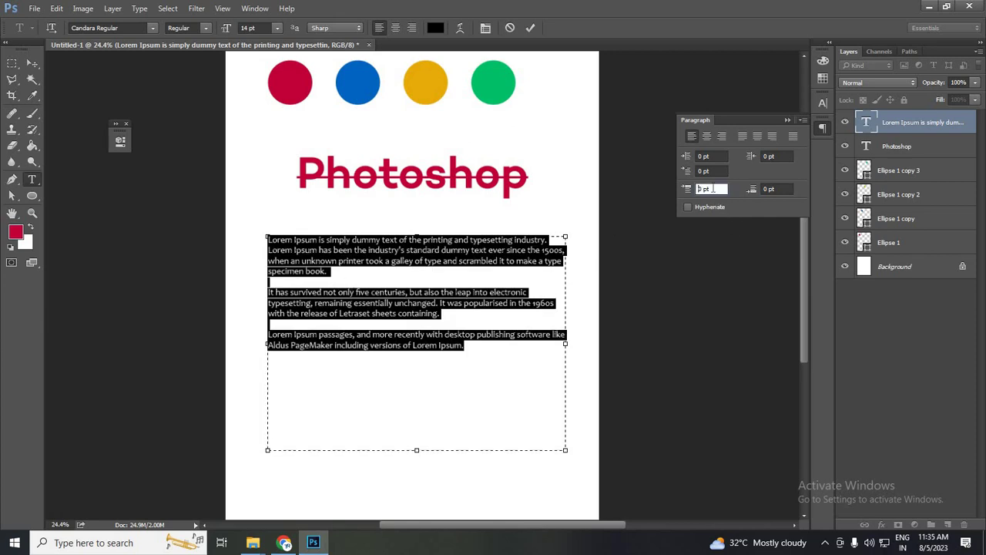
scroll(709, 188, down, 3)
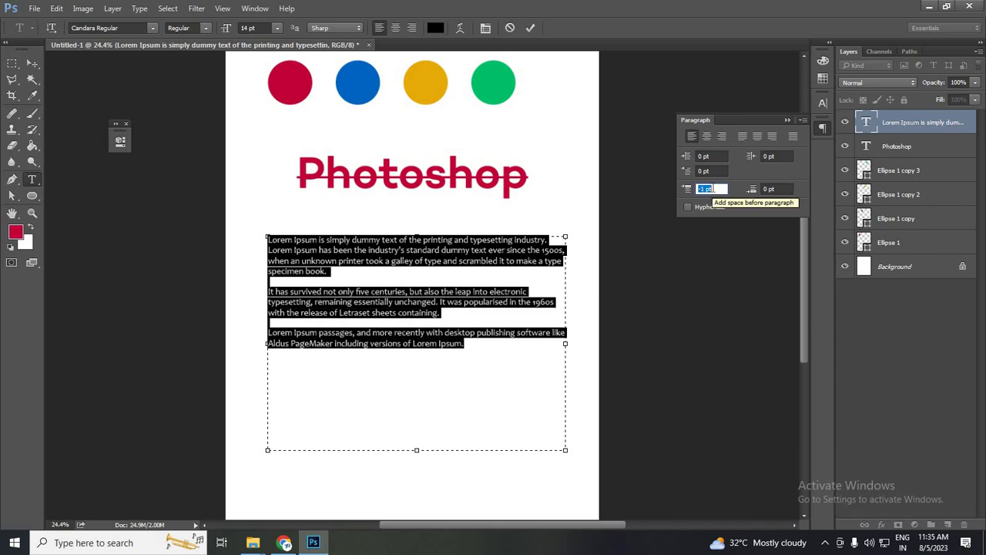
scroll(708, 189, down, 1)
scroll(709, 189, down, 2)
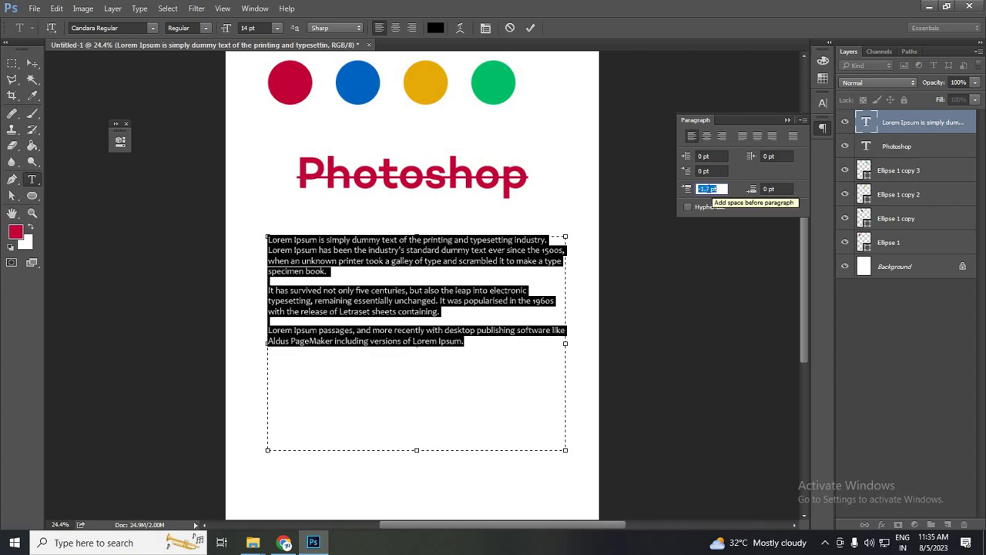
scroll(709, 189, down, 2)
scroll(709, 189, down, 2)
scroll(709, 189, down, 2)
scroll(709, 189, down, 2)
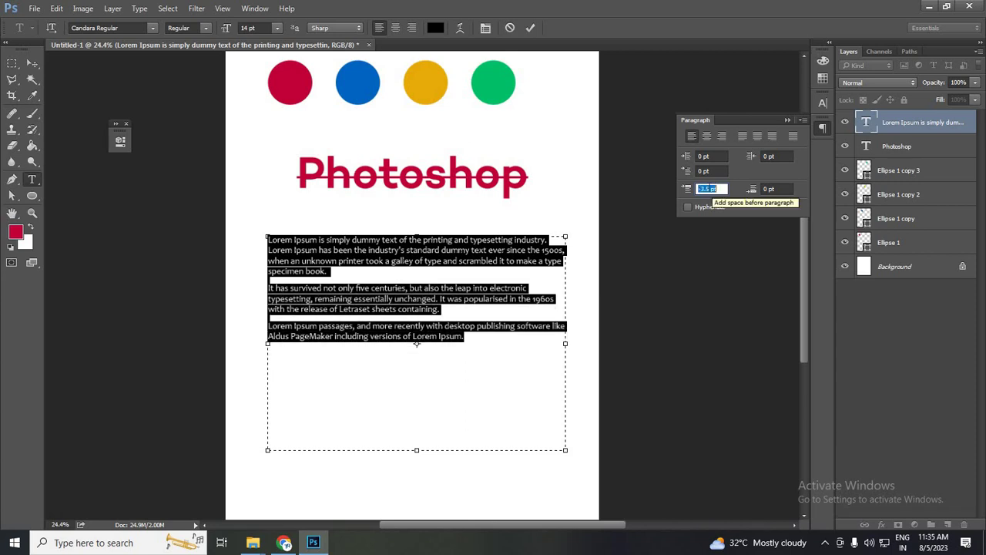
scroll(709, 189, down, 2)
scroll(709, 189, down, 2)
scroll(708, 189, down, 2)
scroll(709, 188, down, 2)
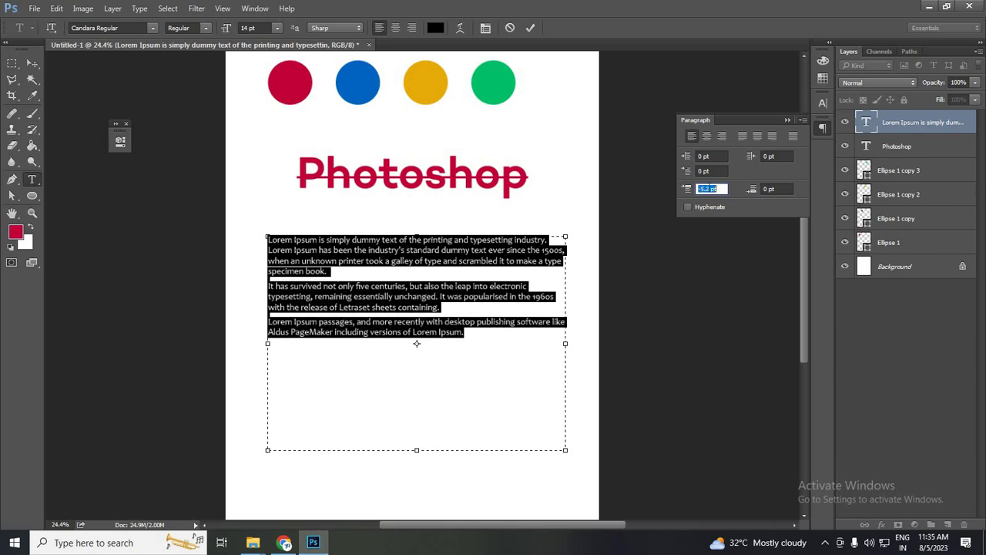
scroll(709, 189, down, 2)
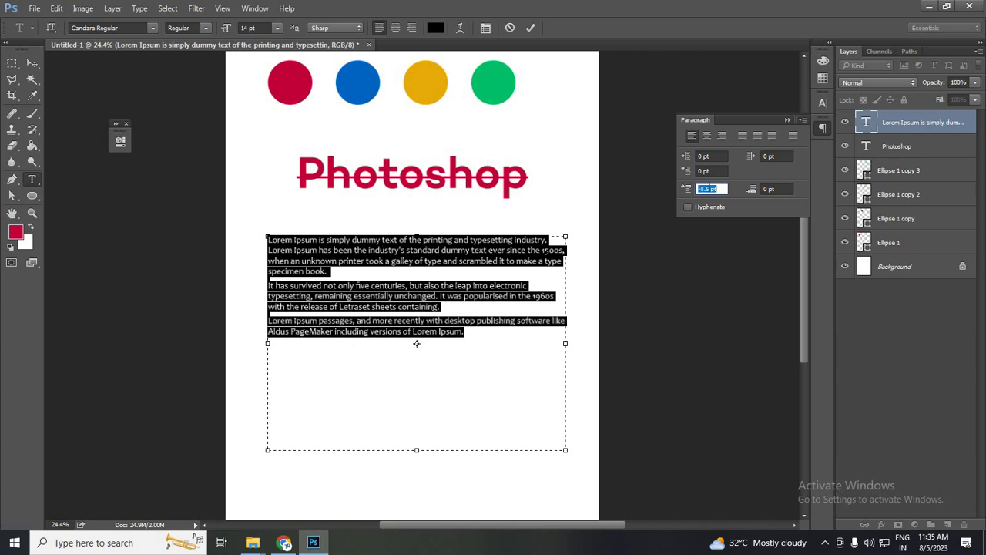
scroll(709, 189, down, 3)
click(485, 365)
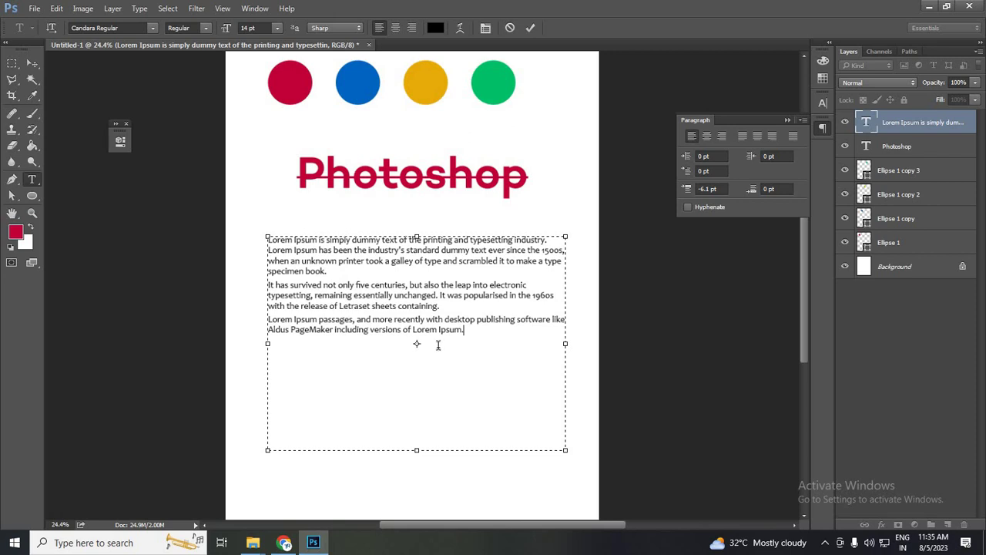
scroll(548, 345, left, 2)
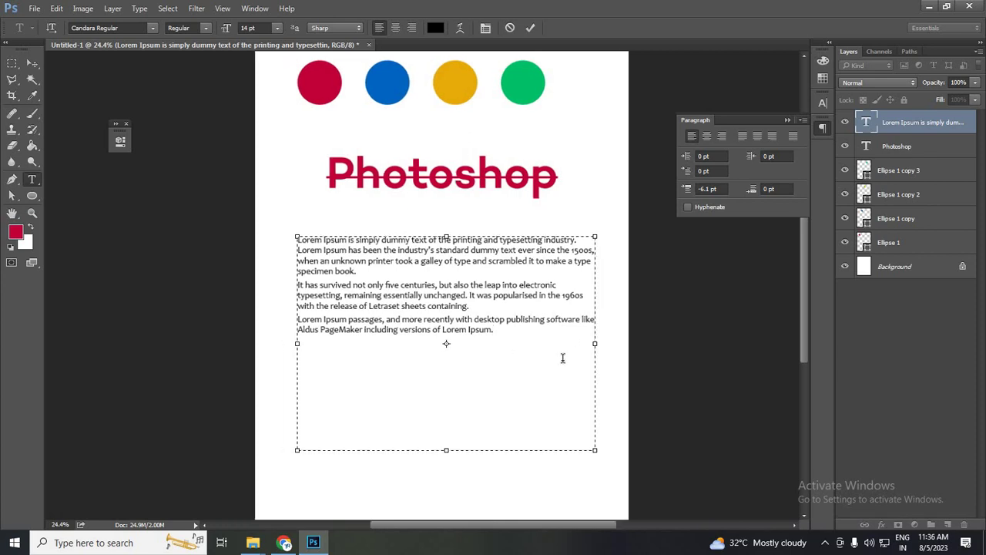
With all text selected, raise Add Space Before Paragraph step by step to 9.7 pt
scroll(272, 240, up, 2)
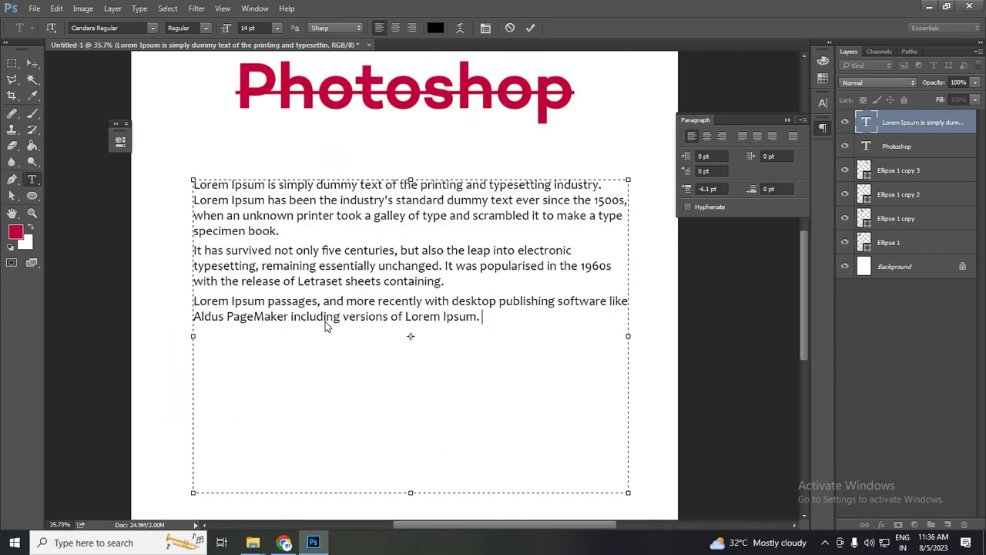
key(ctrl+Left)
key(ctrl+Left)
key(ctrl+a)
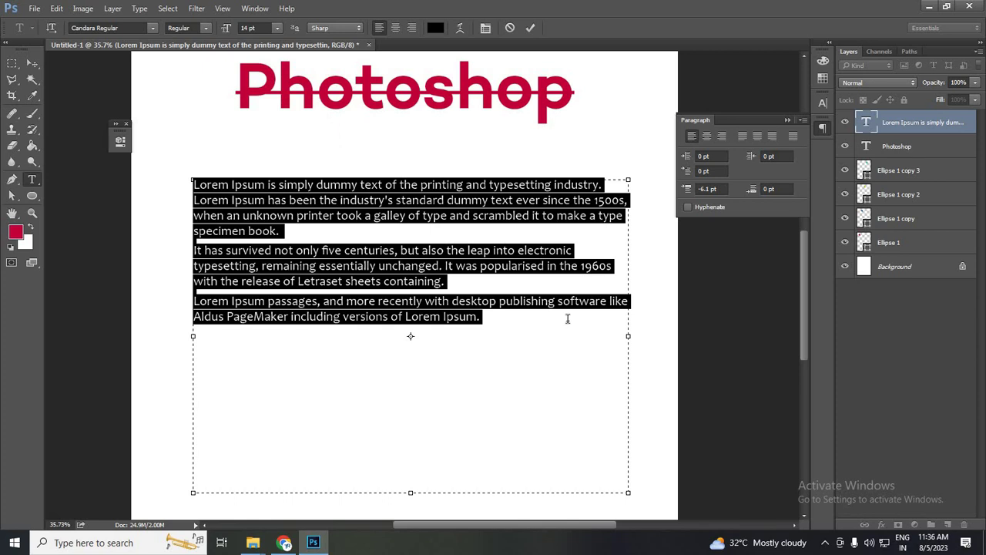
click(715, 188)
key(Up)
key(Up)
key(Up)
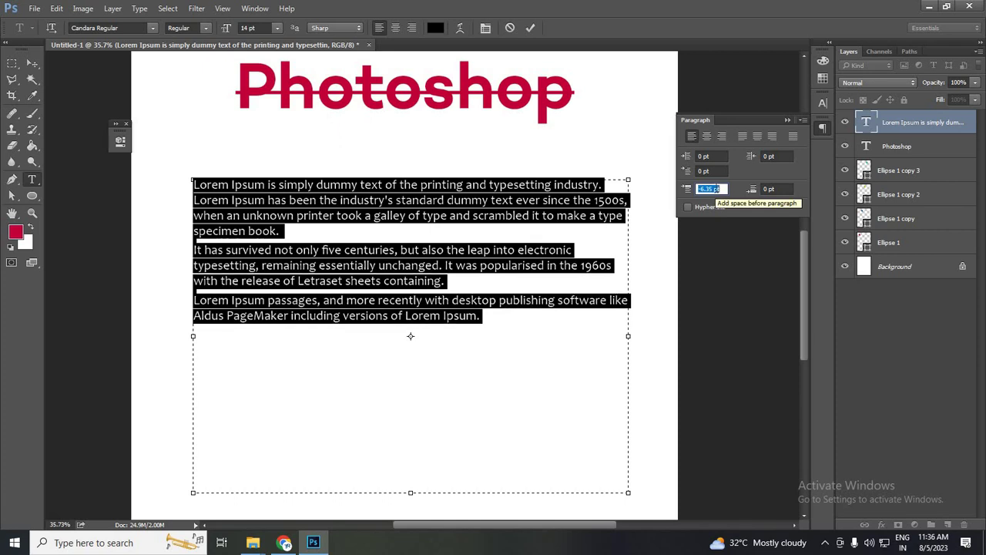
key(Up)
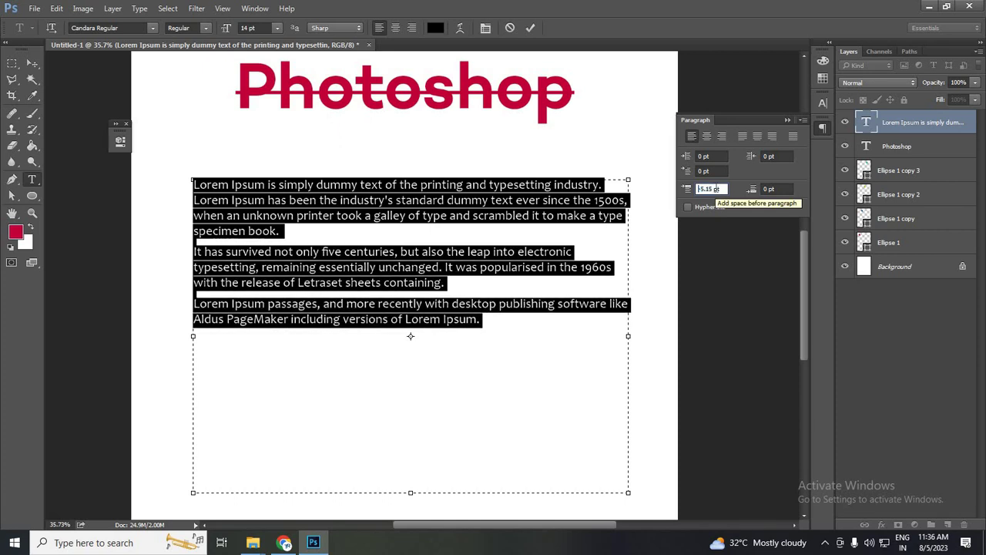
key(Up)
key(Up)
key(Up)
key(Up)
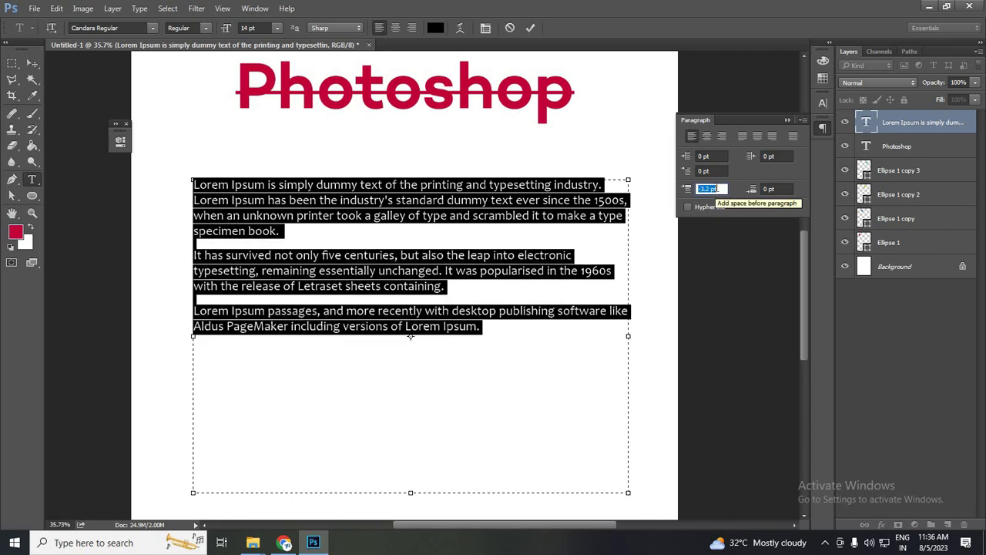
key(Up)
key(Up)
key(Up)
key(Up)
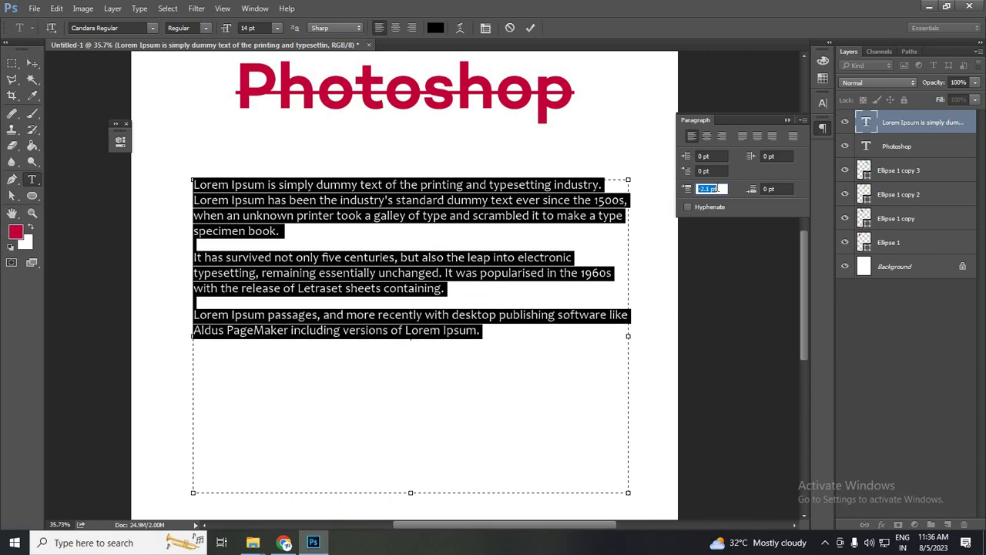
key(Up)
key(Up)
key(Up)
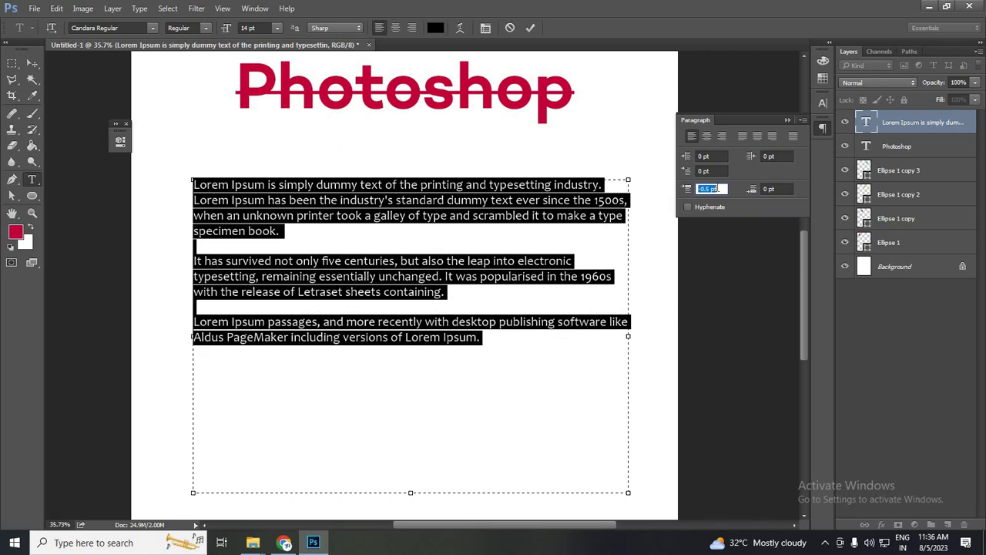
key(Up)
key(Up)
key(Up)
key(Up)
key(Up)
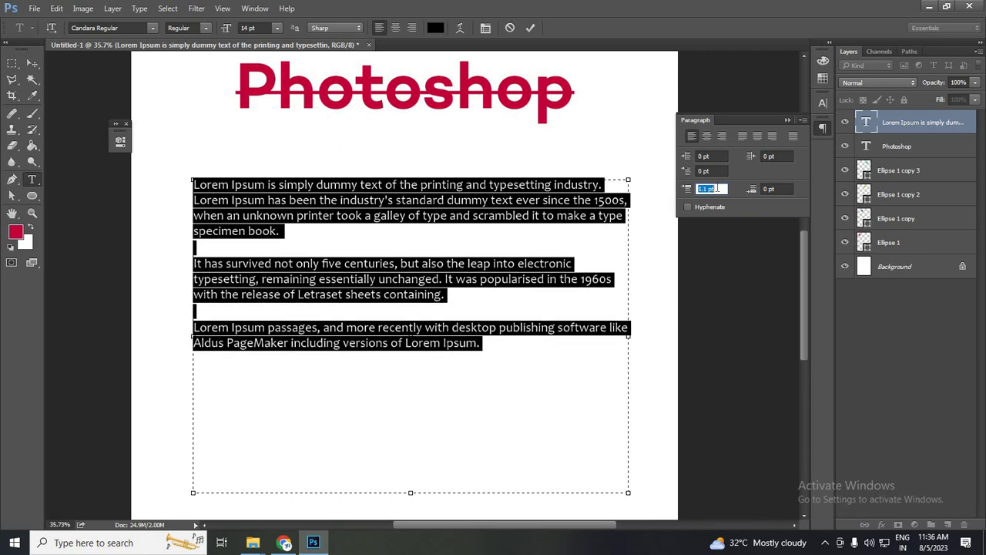
key(Up)
key(Up)
key(Up)
key(Up)
key(Up)
key(Up)
key(Up)
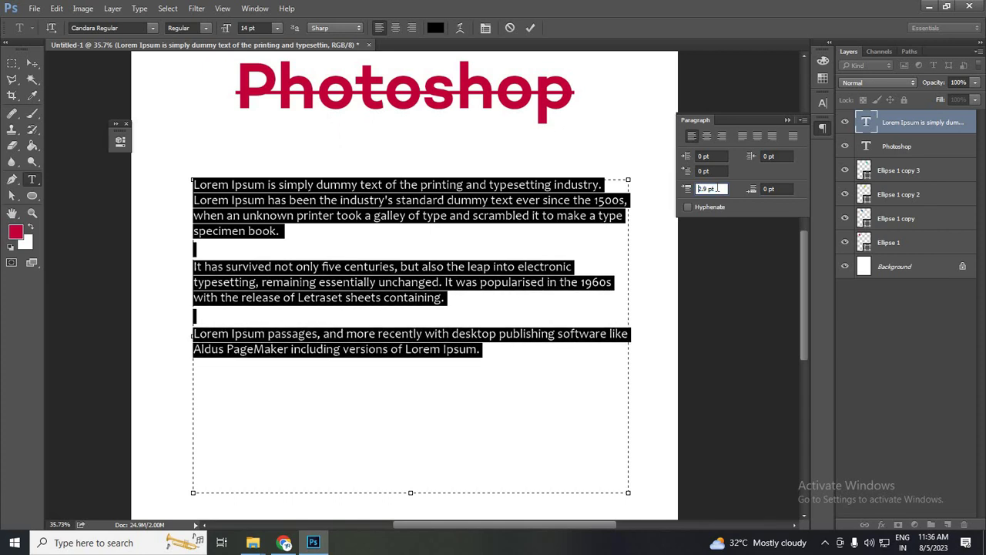
key(Up)
key(Up)
key(Up)
key(Up)
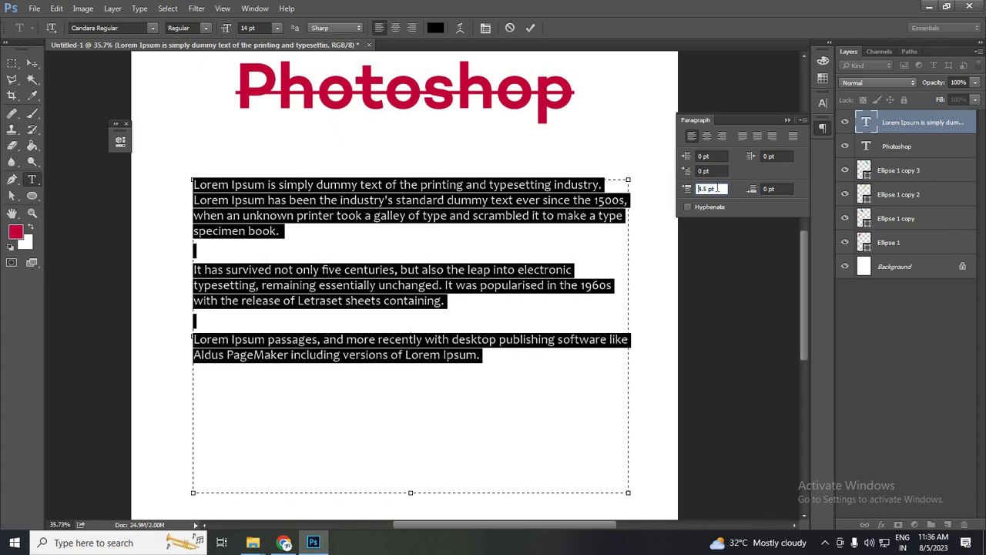
key(Up)
key(Up)
key(Up)
key(Up)
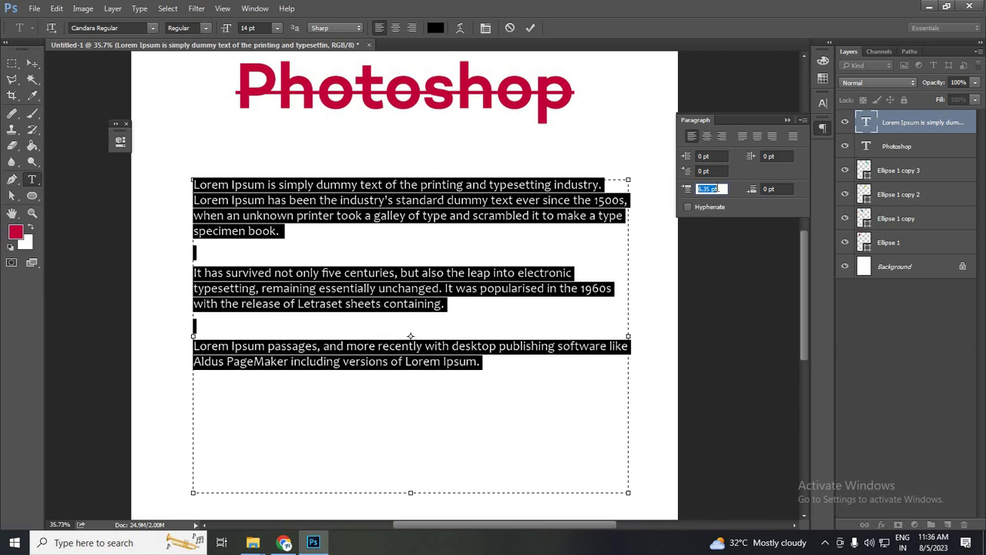
key(Up)
key(Up)
key(Up)
key(Up)
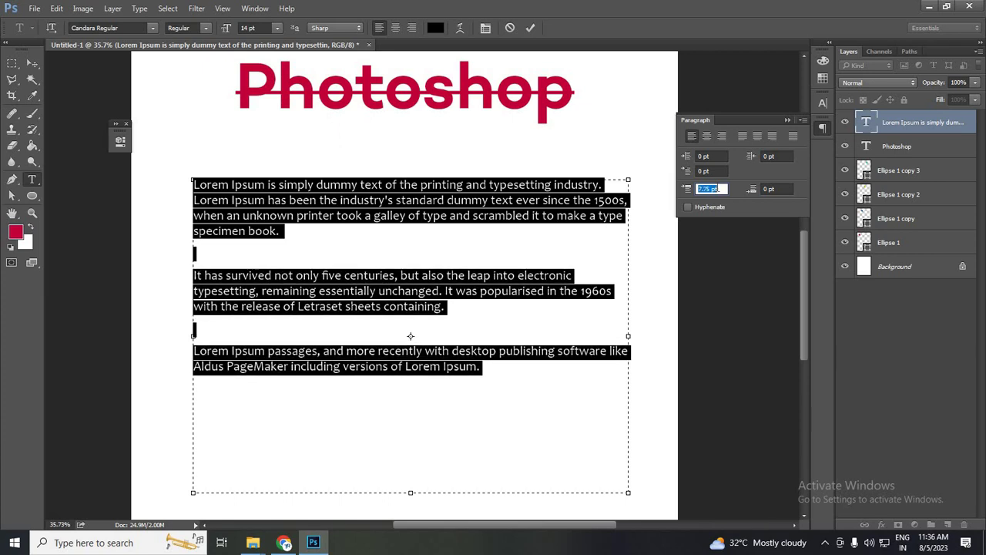
key(Up)
key(Up)
key(Up)
key(Up)
key(Up)
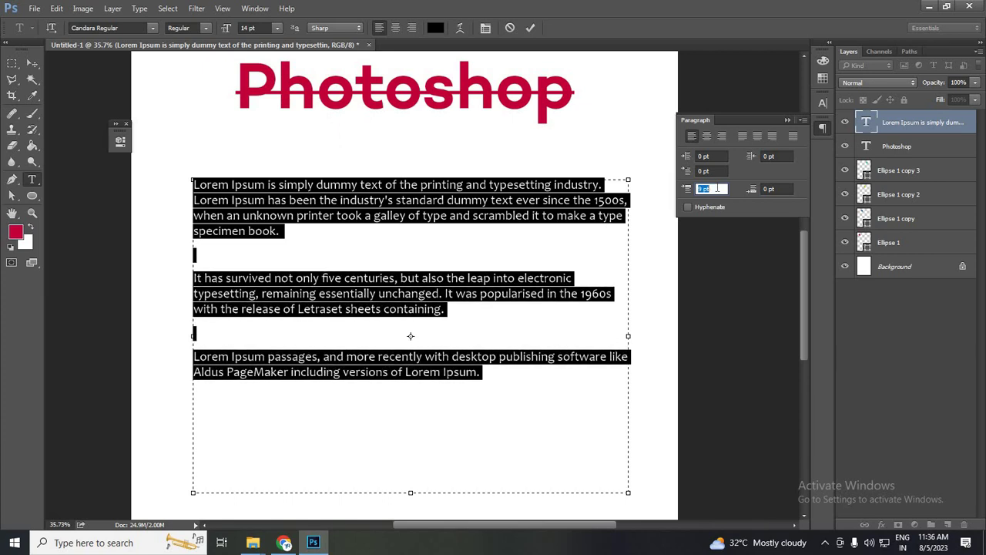
key(Up)
key(Up)
key(Return)
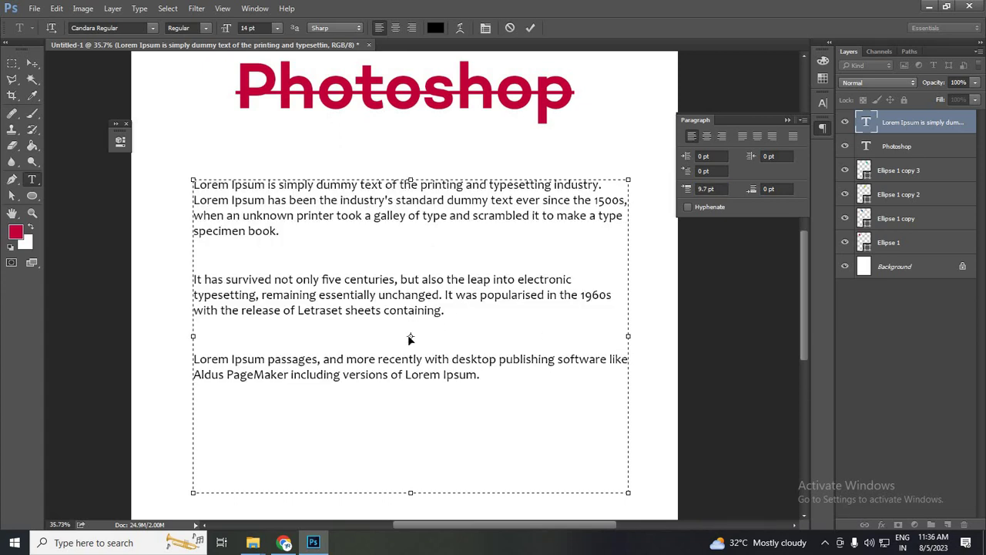
scroll(442, 341, right, 2)
scroll(447, 347, down, 1)
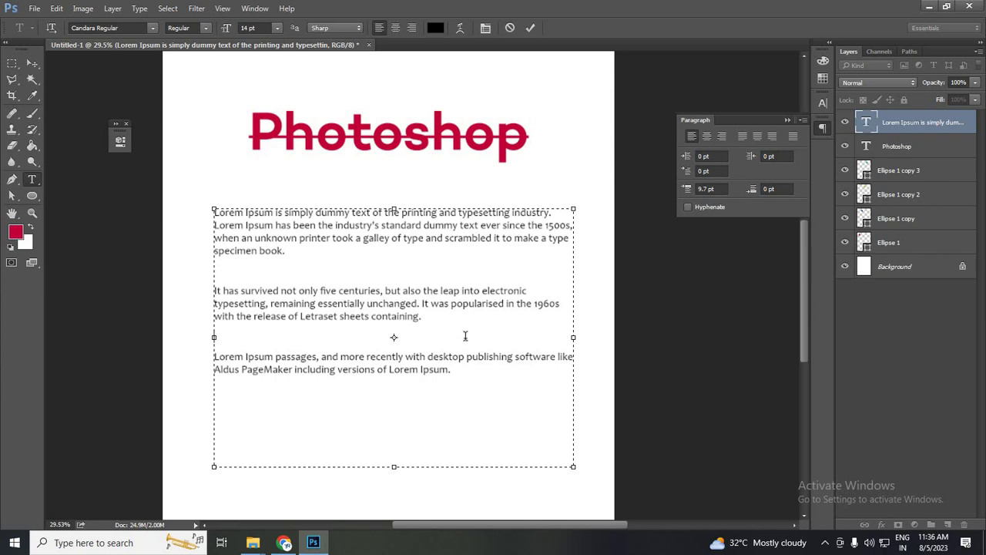
key(ctrl+a)
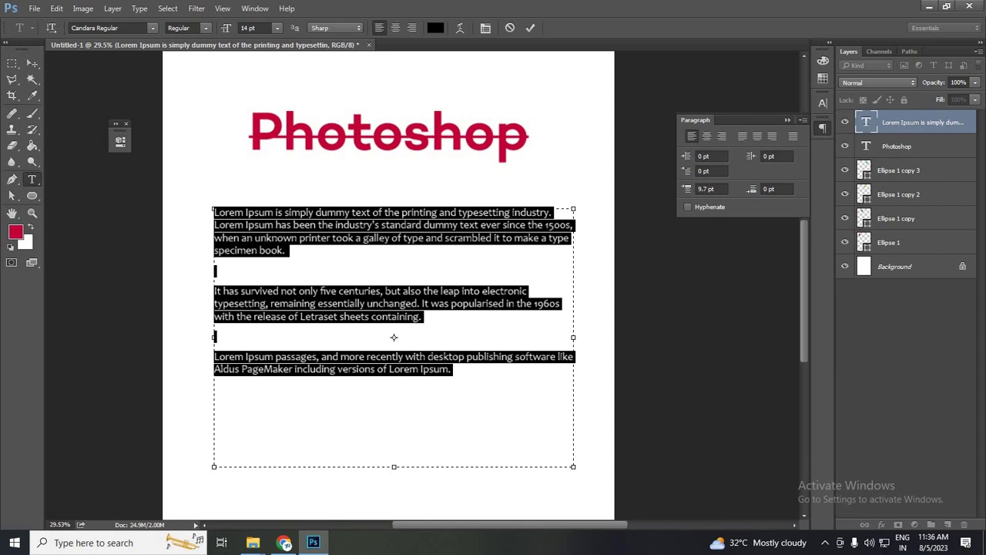
Lower Add Space After Paragraph to -9.5 pt and review the tighter paragraph gaps
click(786, 189)
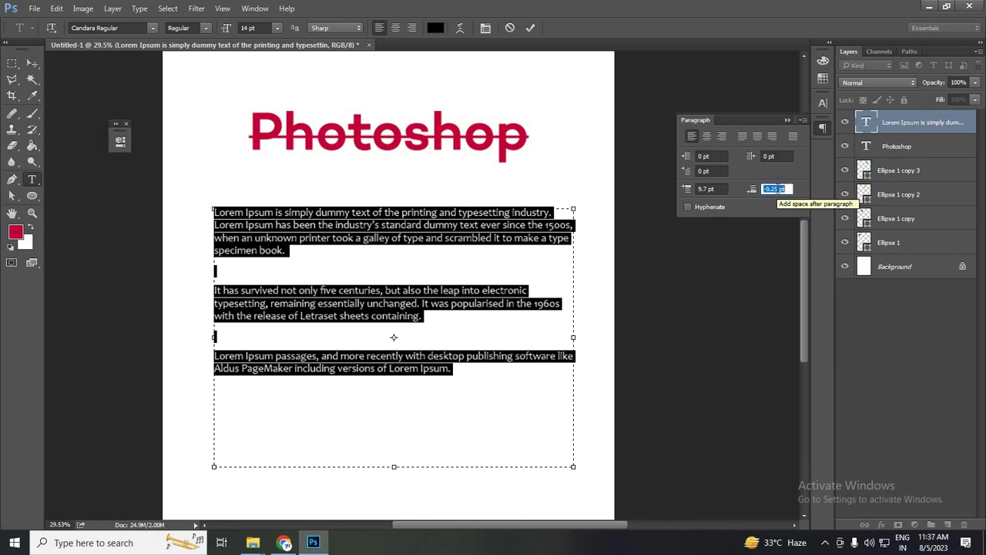
drag(772, 191, 757, 191)
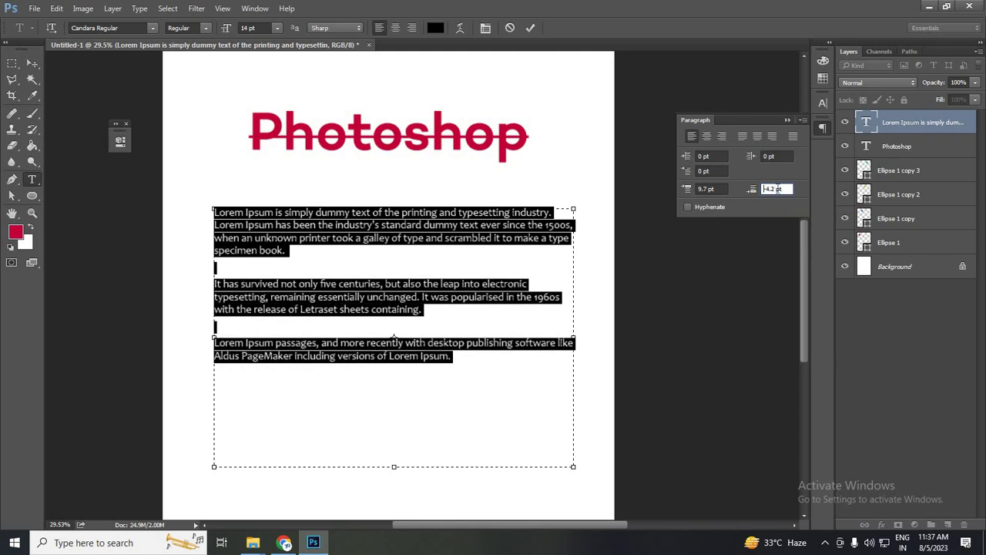
click(764, 189)
key(Down)
key(Down)
key(Down)
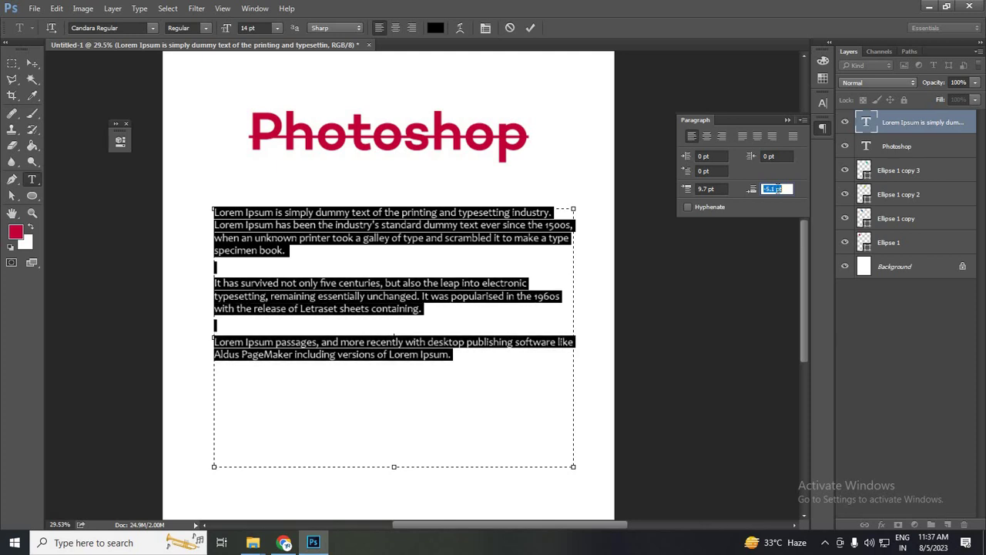
key(Down)
key(Down)
key(Down)
key(Down)
key(Down)
key(Down)
key(Down)
key(Down)
key(Down)
key(Down)
key(Down)
key(Down)
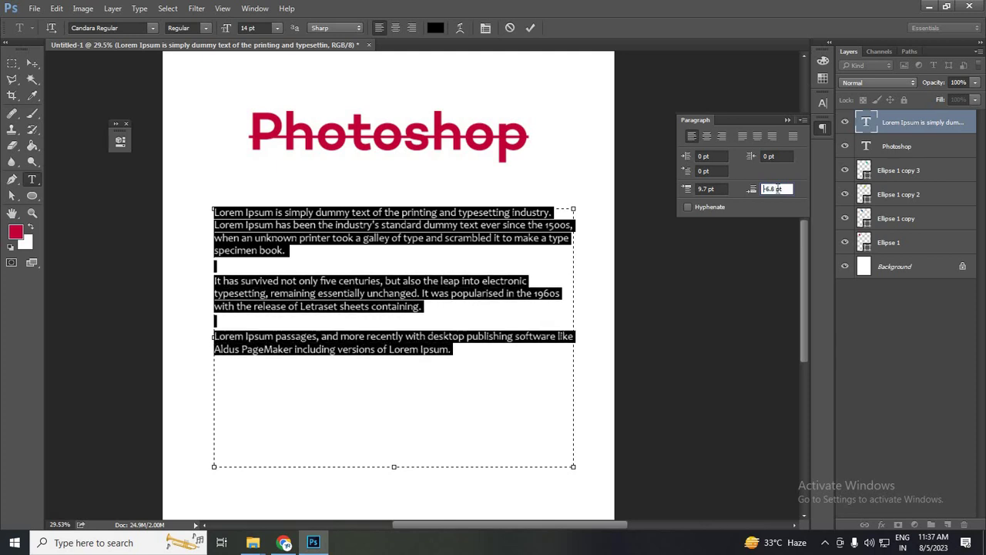
key(Down)
key(Down)
key(Down)
key(Down)
key(Down)
key(Down)
key(Down)
key(Down)
key(Down)
key(Down)
key(Down)
key(Down)
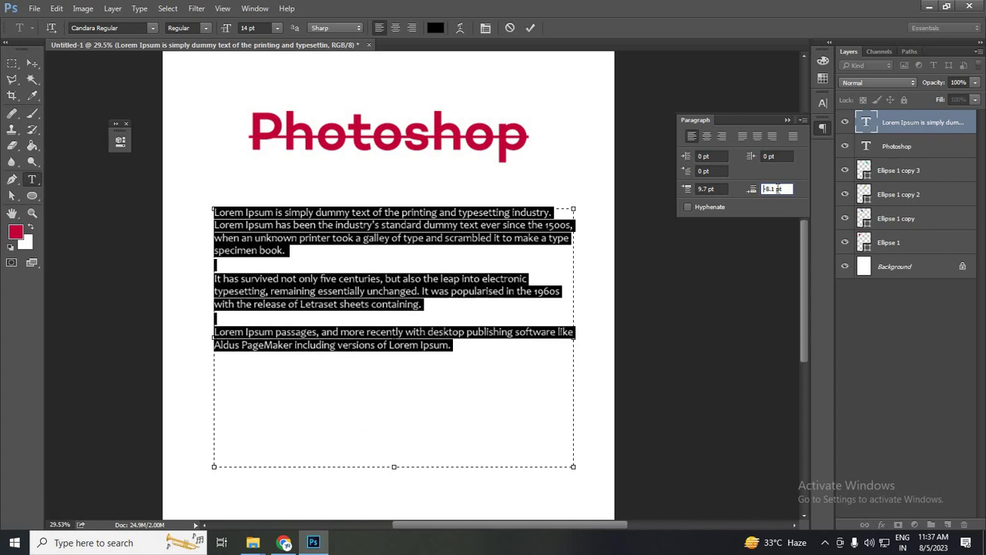
key(Down)
key(Down)
key(Down)
key(Down)
key(Down)
key(Down)
key(Down)
key(Down)
key(Down)
click(539, 396)
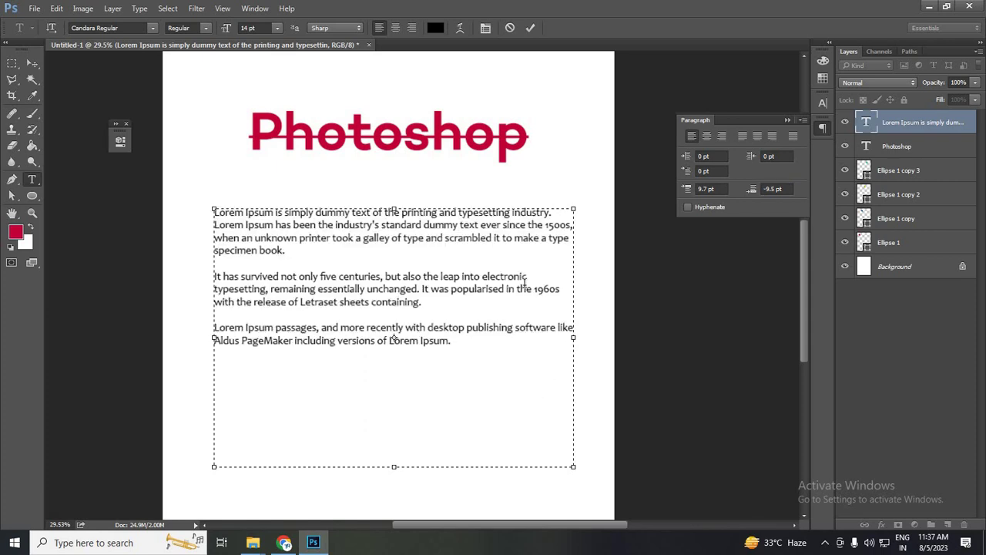
drag(522, 289, 213, 289)
click(484, 327)
Give all the paragraphs a 9.9 pt left indent
key(ctrl+a)
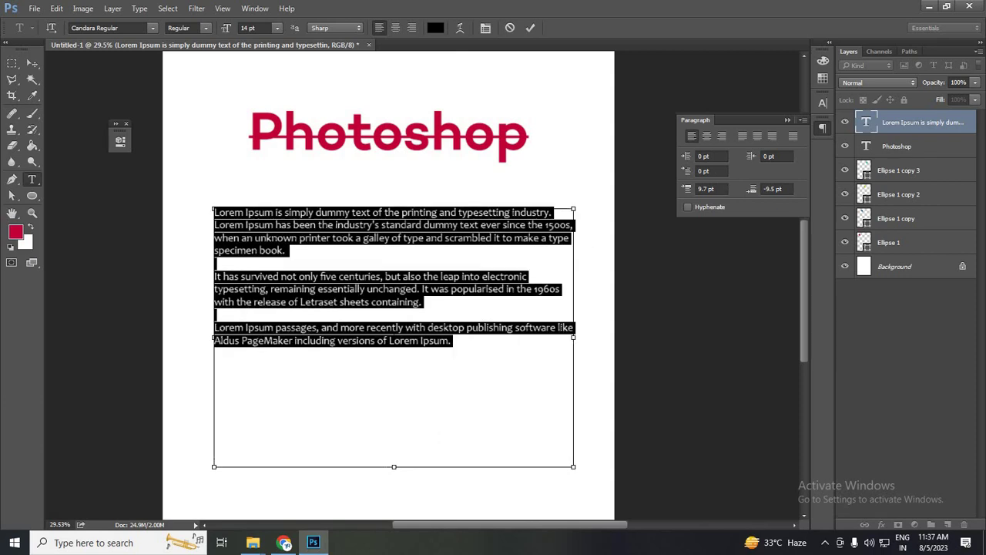
drag(686, 156, 693, 156)
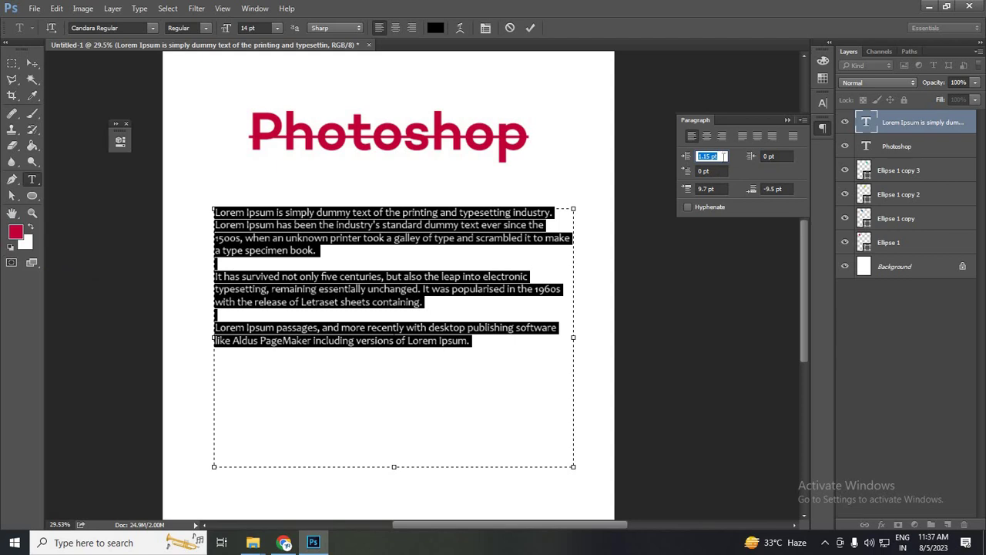
key(Up)
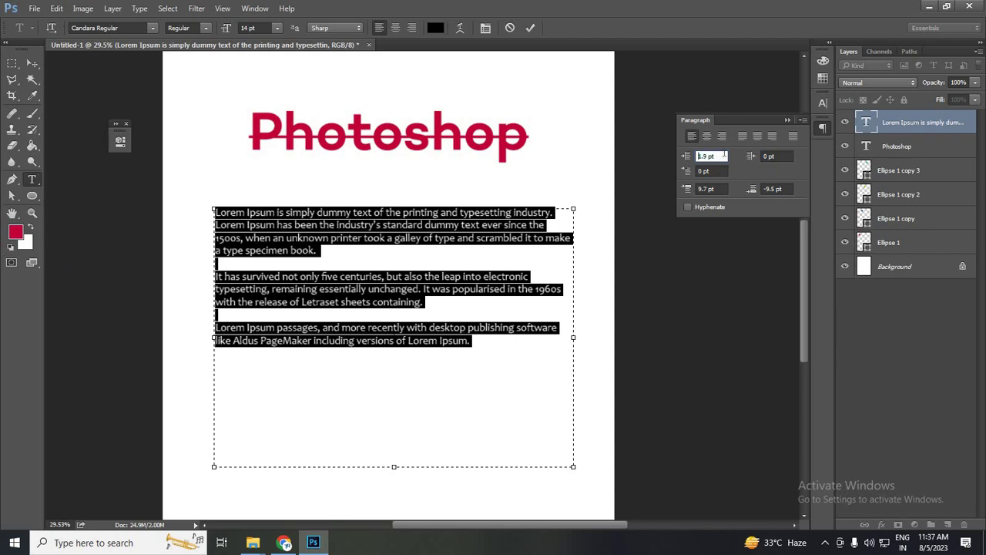
key(Up)
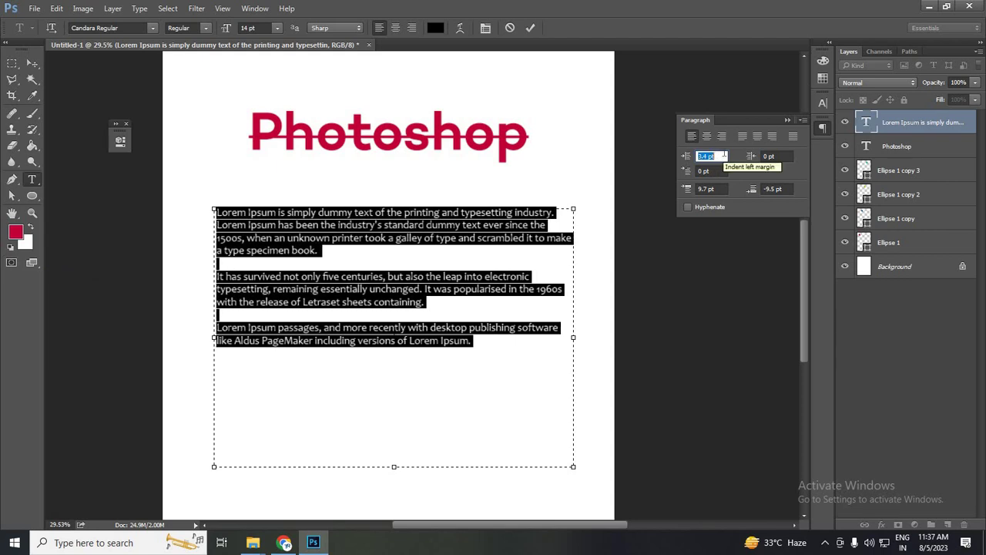
key(Up)
key(Up)
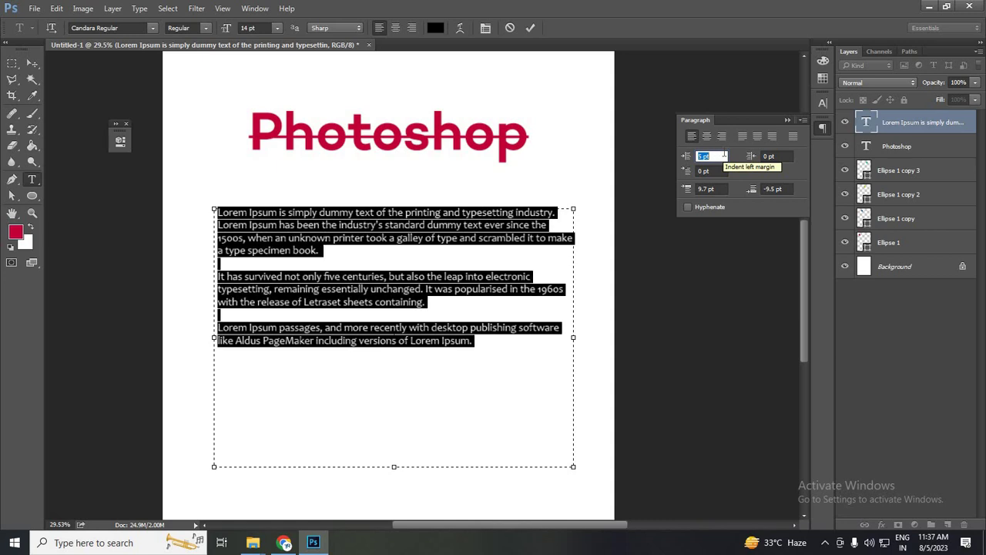
key(Up)
key(Up)
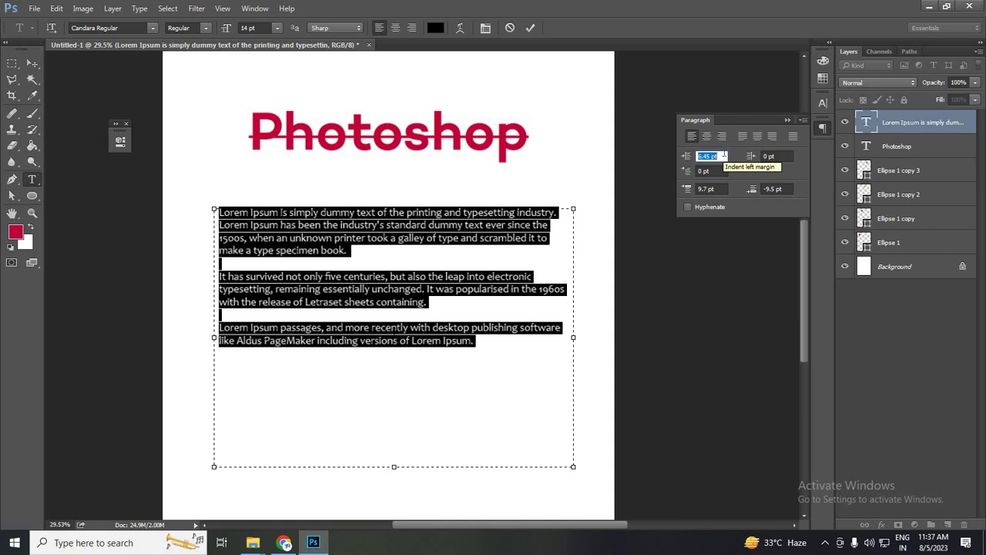
key(Up)
key(Up)
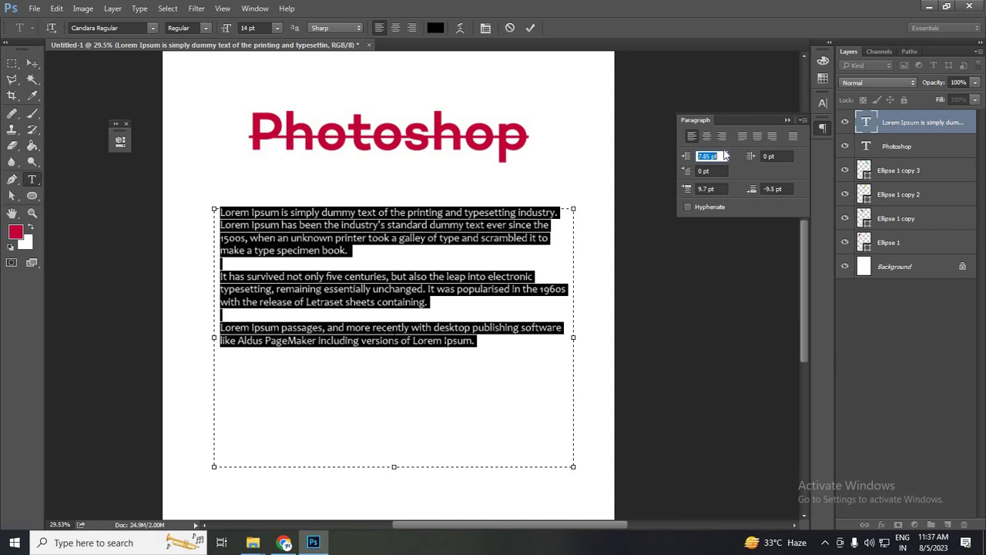
key(Up)
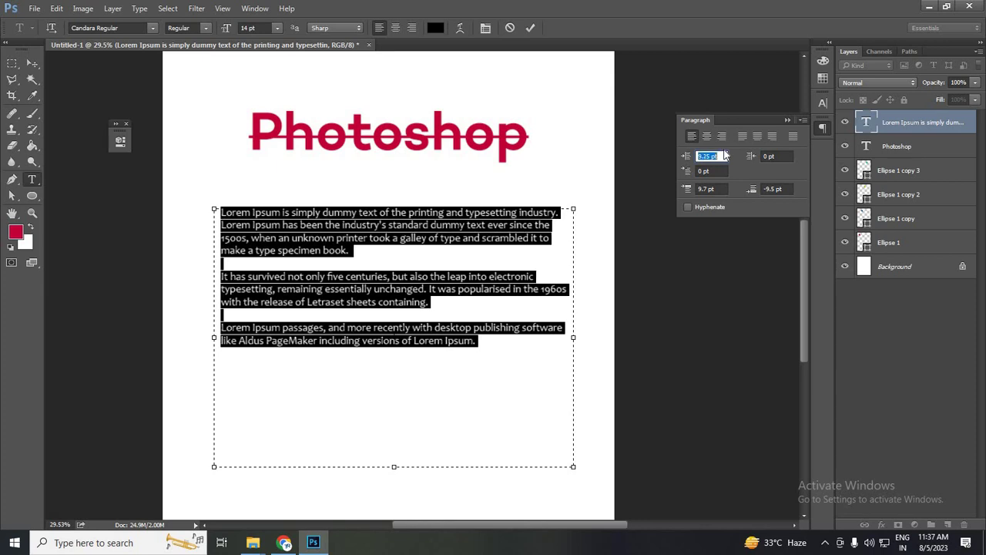
key(Up)
key(Up)
click(215, 227)
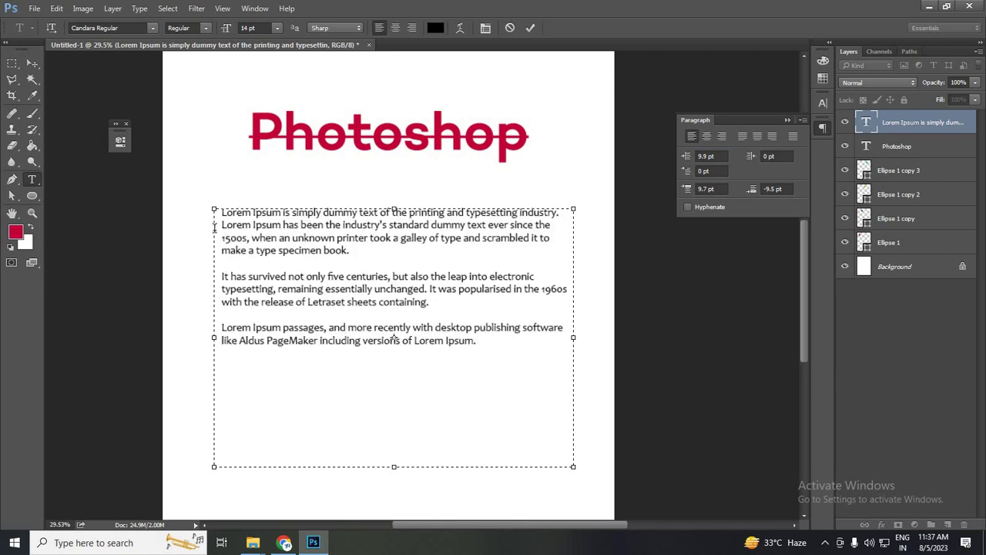
Set the paragraphs' right indent to -2.3 pt
key(ctrl+a)
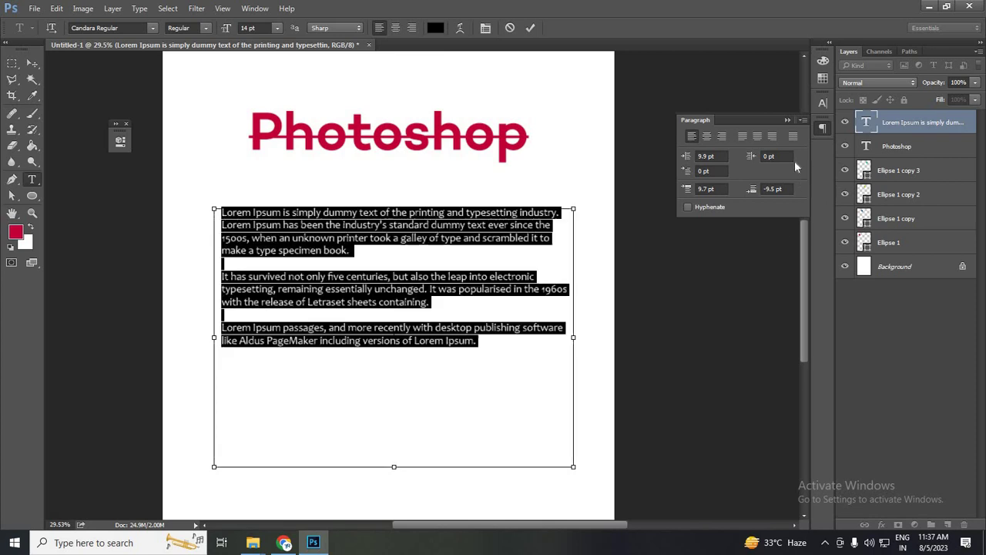
click(774, 155)
text(-0.25)
key(Return)
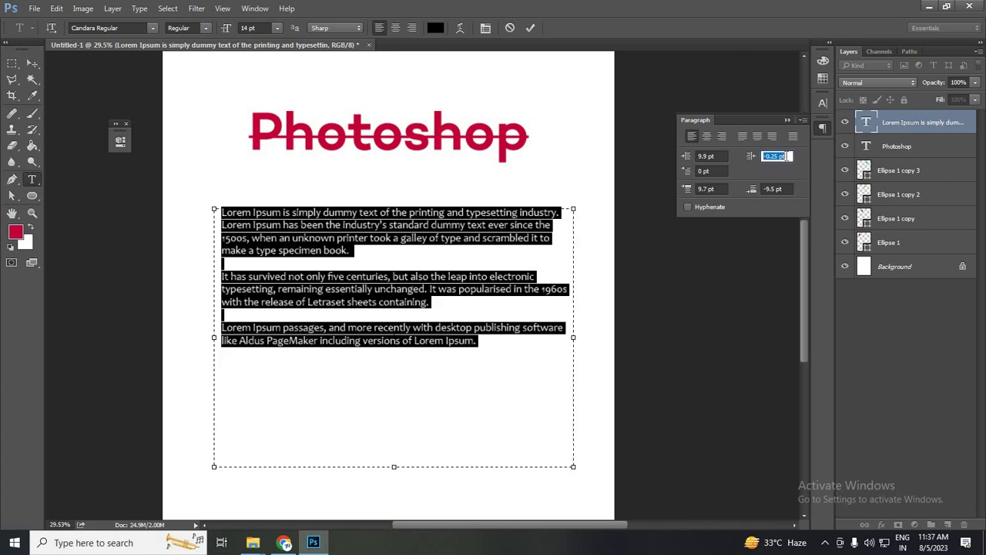
key(Down)
key(Down)
key(Down)
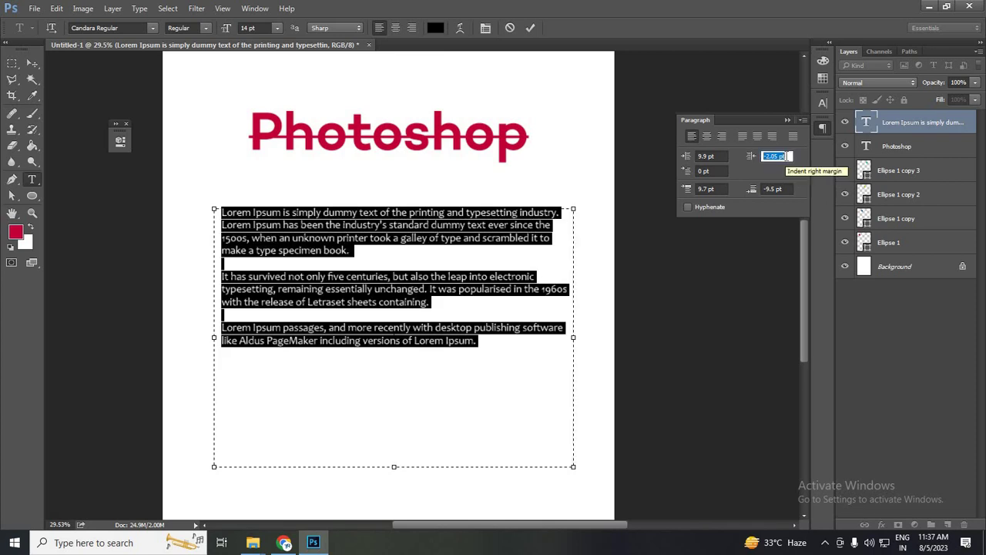
text(-2.3)
click(551, 327)
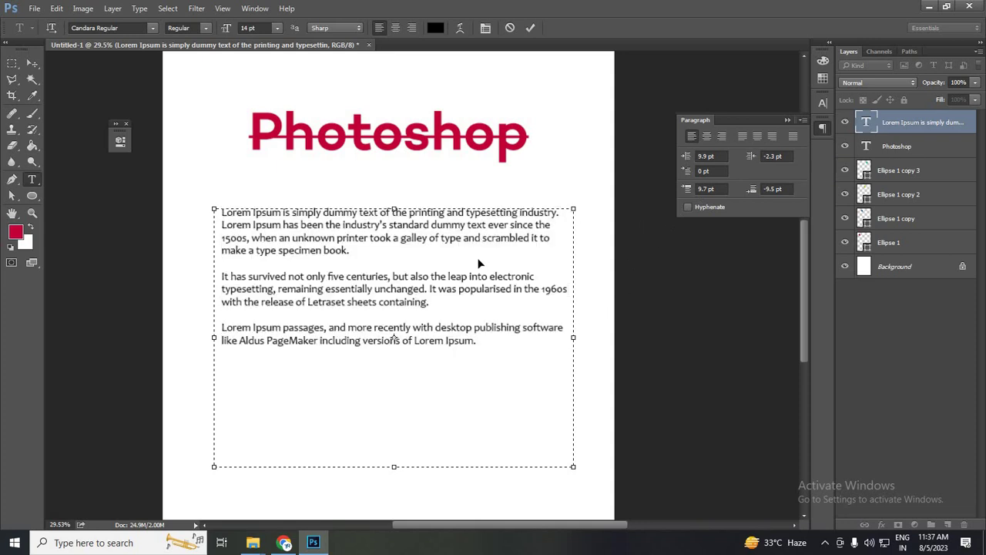
Set the first-line indent of all paragraphs to 9.35 pt
key(ctrl+a)
click(702, 171)
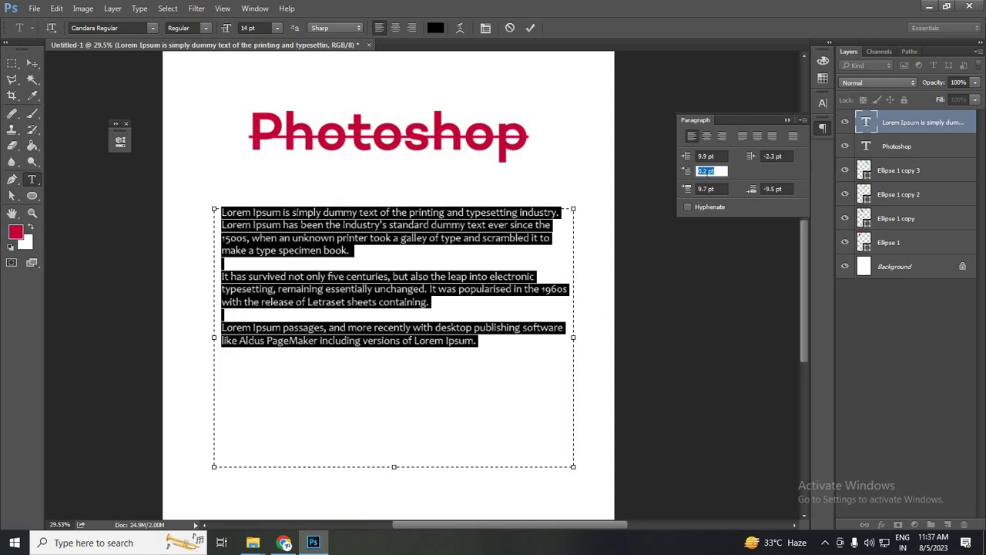
scroll(707, 171, up, 4)
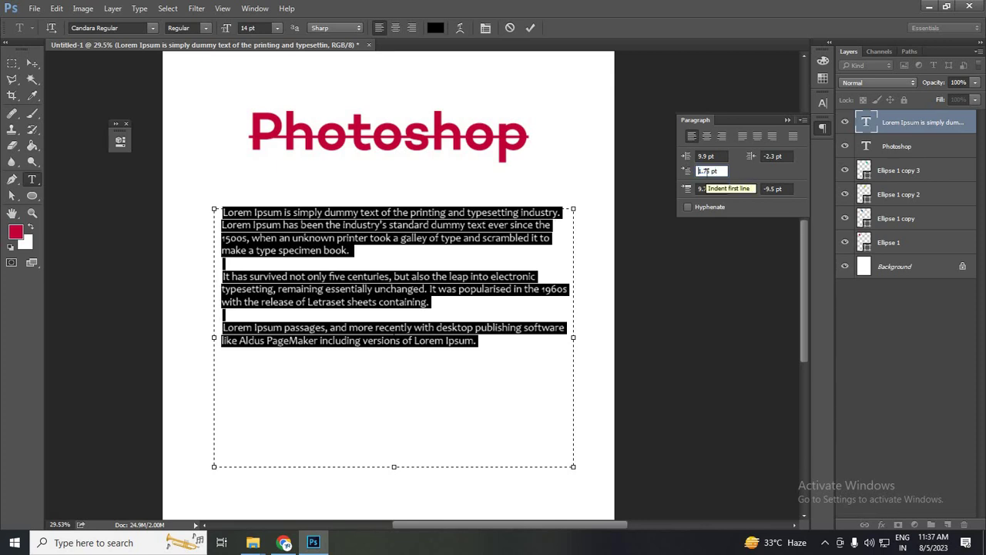
scroll(706, 171, up, 4)
scroll(707, 172, up, 4)
scroll(708, 173, up, 3)
scroll(706, 171, up, 3)
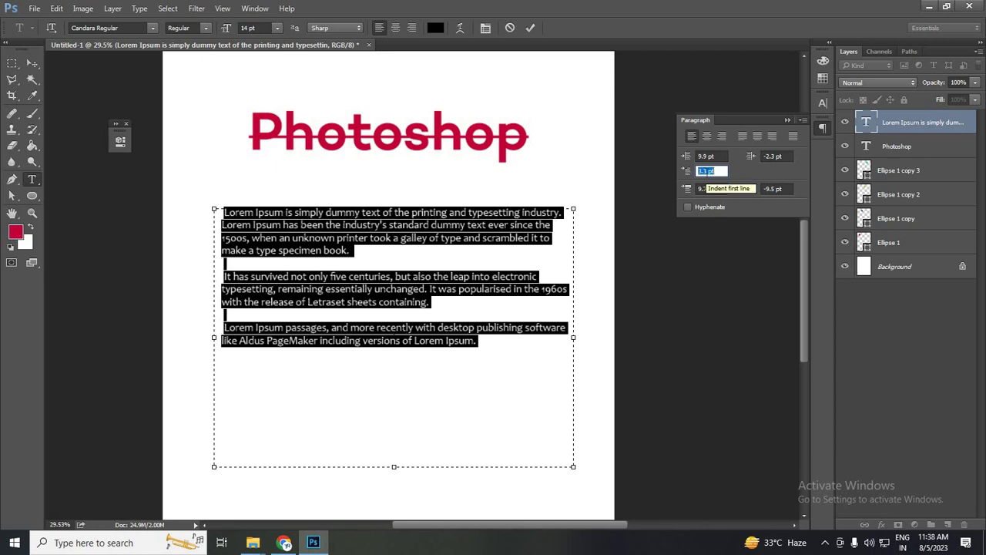
scroll(706, 171, up, 3)
scroll(707, 171, up, 3)
scroll(709, 171, up, 2)
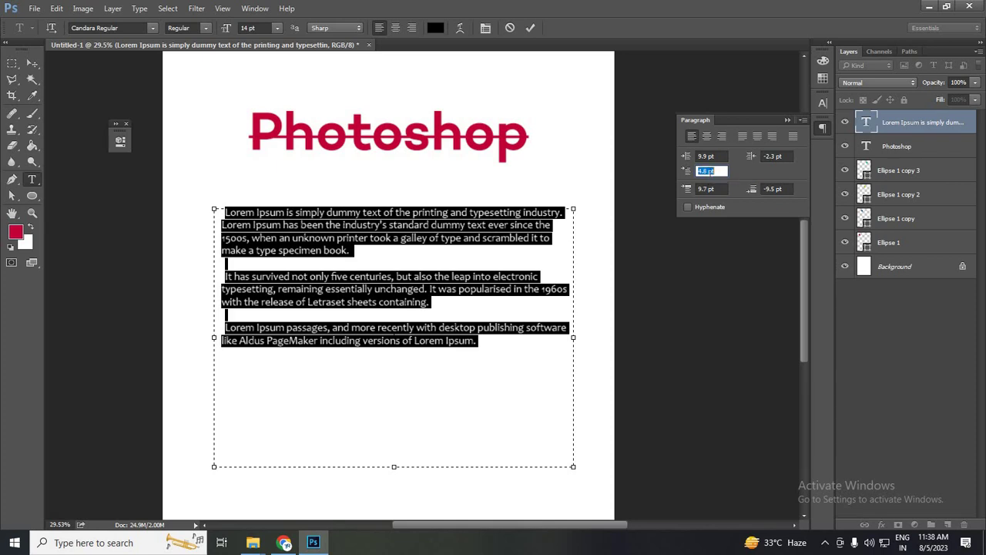
scroll(709, 171, up, 2)
scroll(709, 171, up, 2)
scroll(709, 171, up, 2)
scroll(710, 171, up, 2)
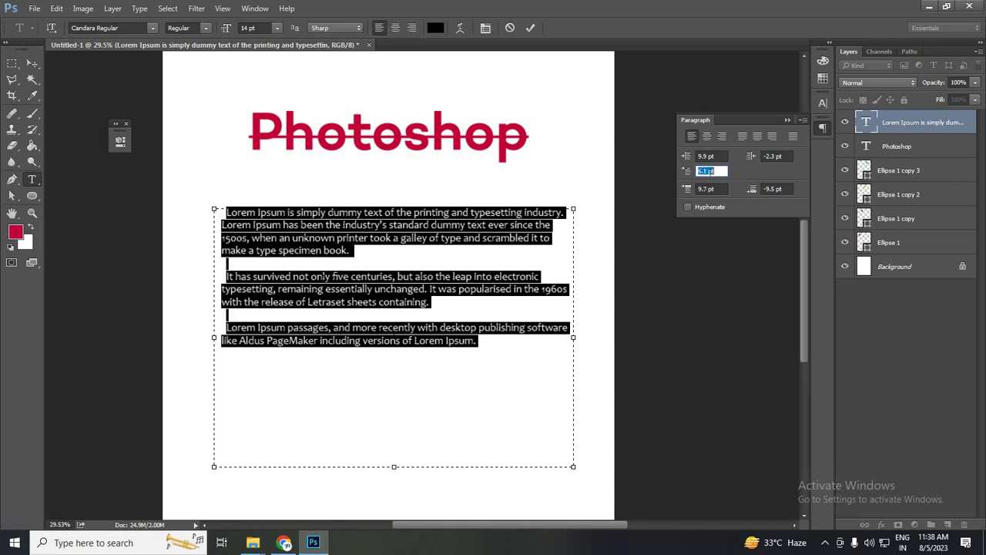
scroll(709, 171, up, 1)
scroll(709, 171, up, 2)
scroll(710, 171, up, 2)
scroll(709, 171, up, 2)
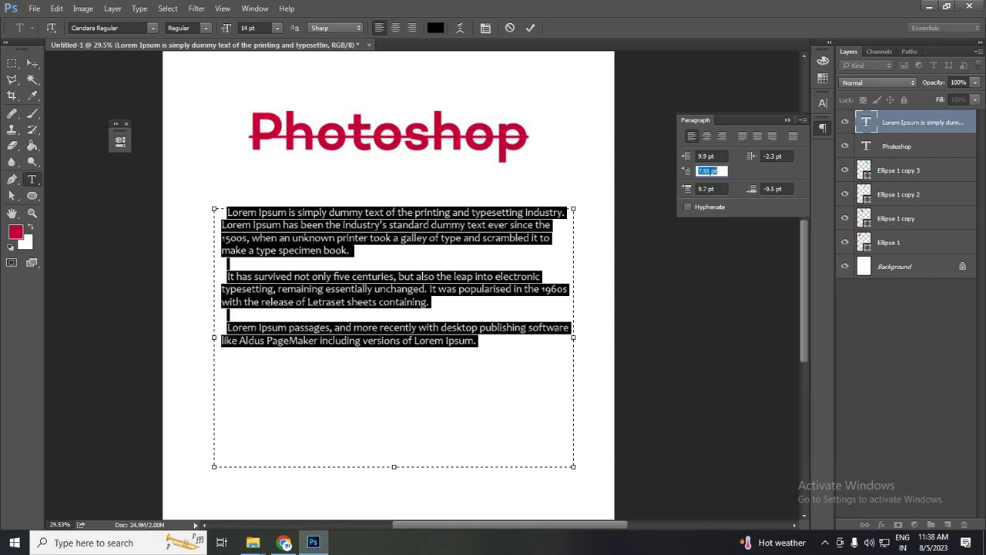
scroll(709, 171, up, 2)
scroll(710, 171, up, 2)
scroll(709, 171, up, 3)
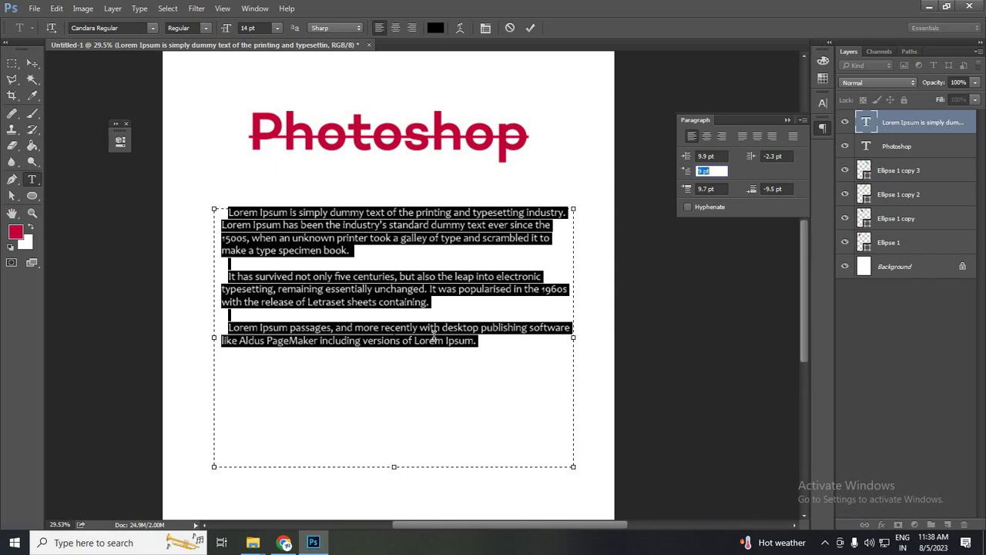
click(235, 277)
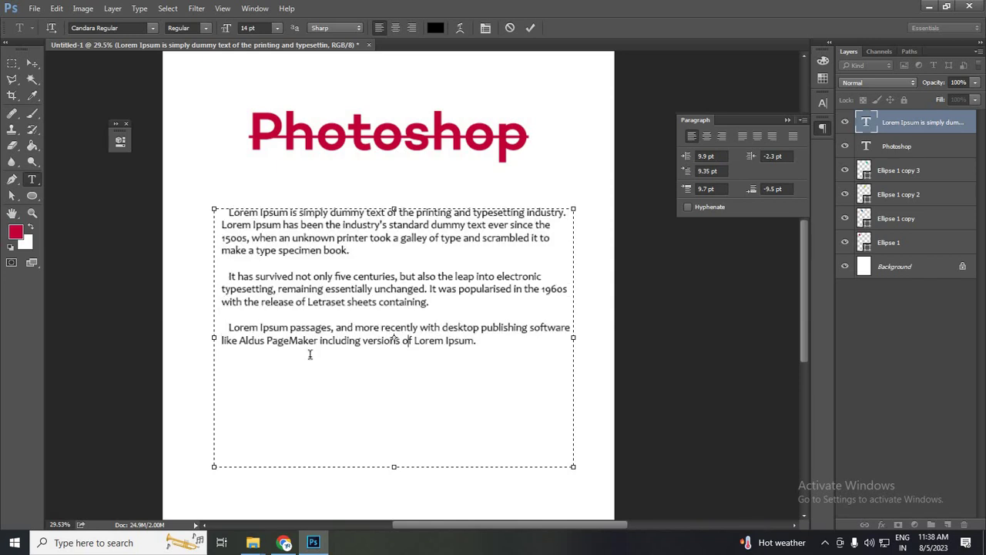
click(360, 340)
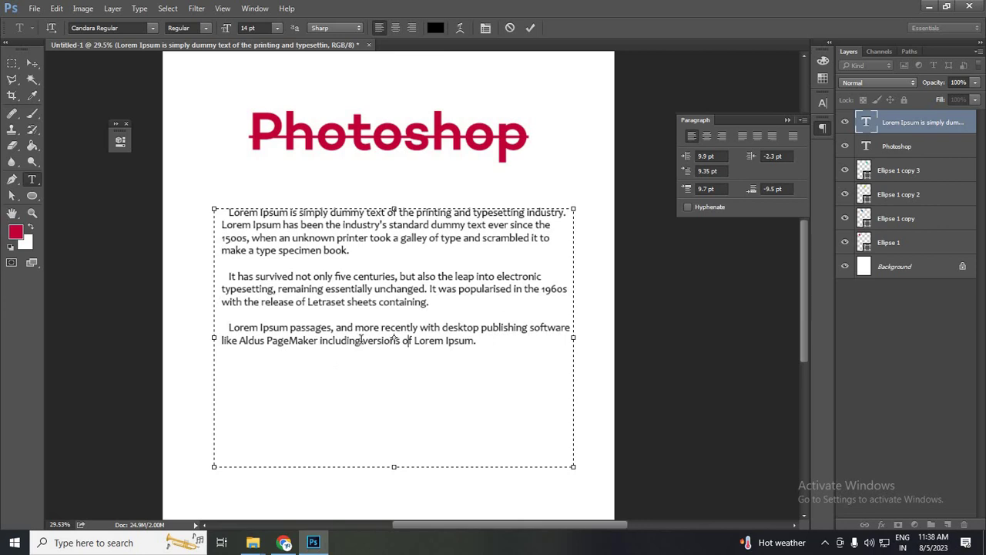
Revert the paragraph formatting, narrow its text box, and add line breaks inside long words
click(531, 27)
key(ctrl+z)
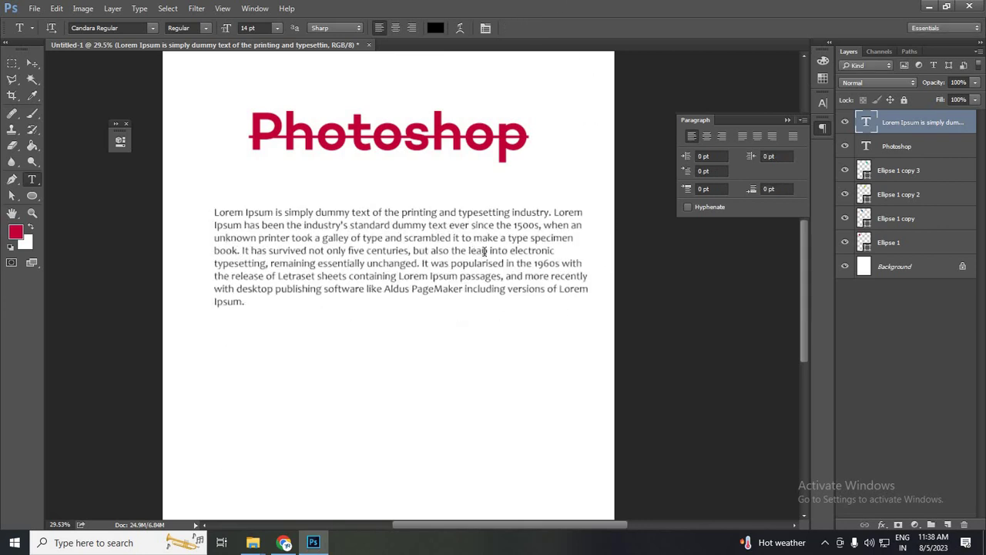
click(551, 268)
key(ctrl+a)
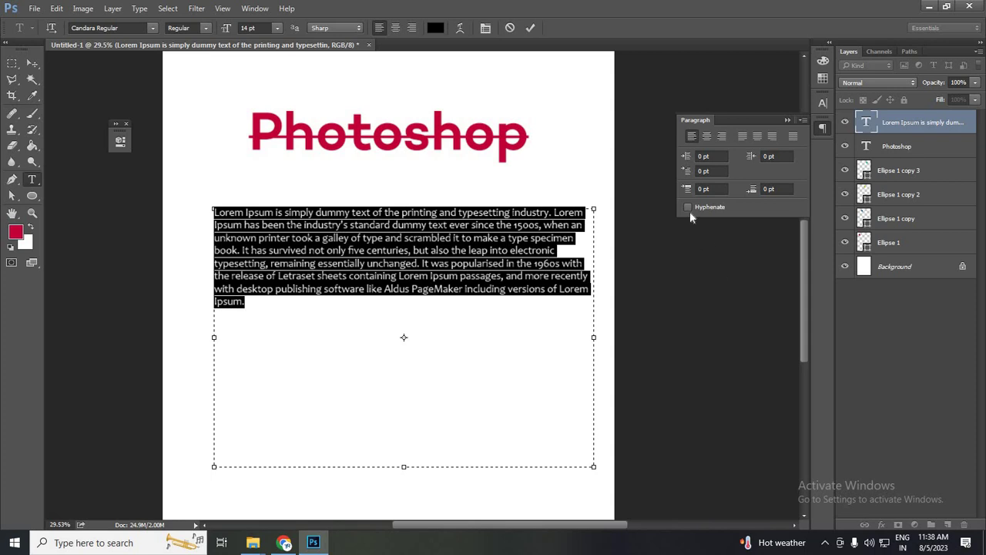
click(688, 206)
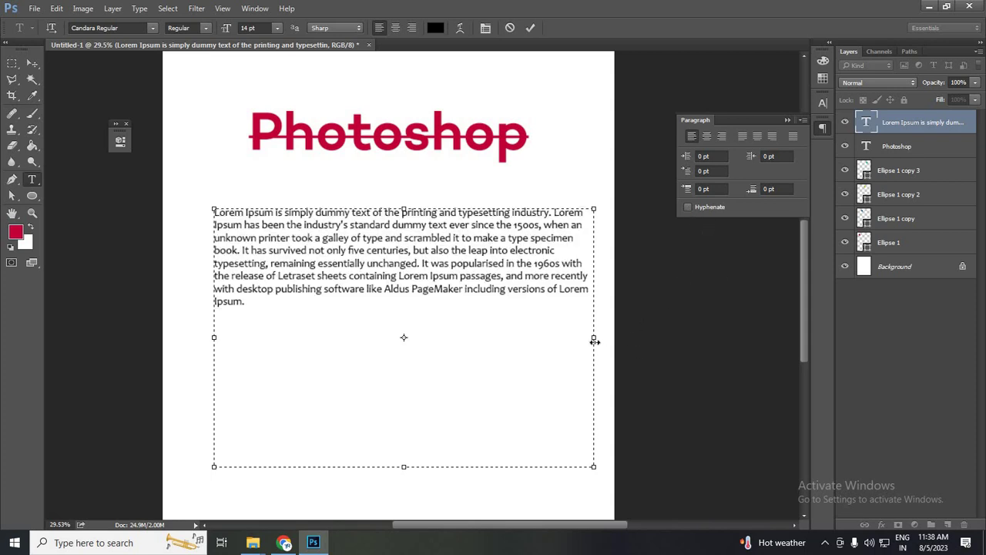
mouse_move(560, 340)
mouse_down()
mouse_move(507, 339)
mouse_move(527, 336)
mouse_up()
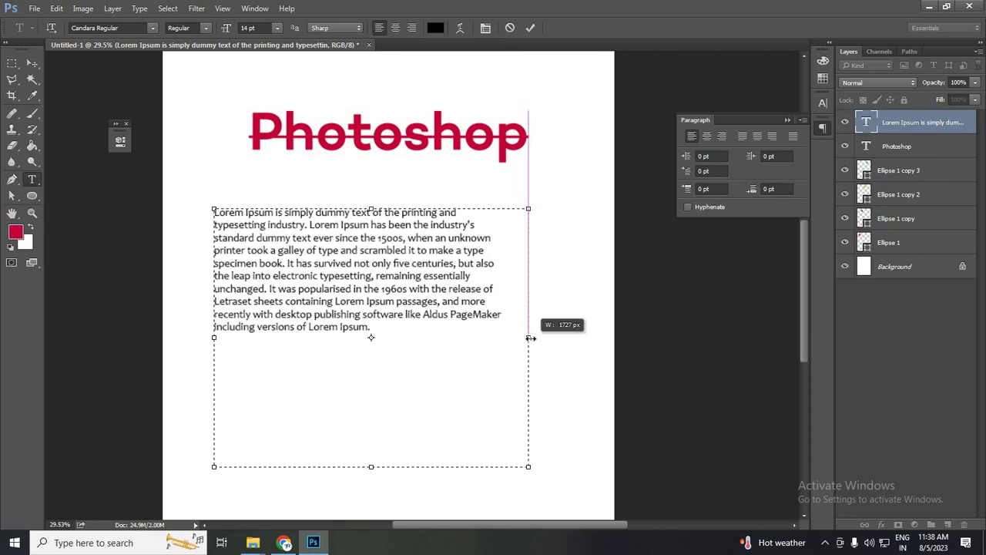
mouse_move(593, 337)
mouse_down()
mouse_move(500, 328)
mouse_move(499, 320)
mouse_up()
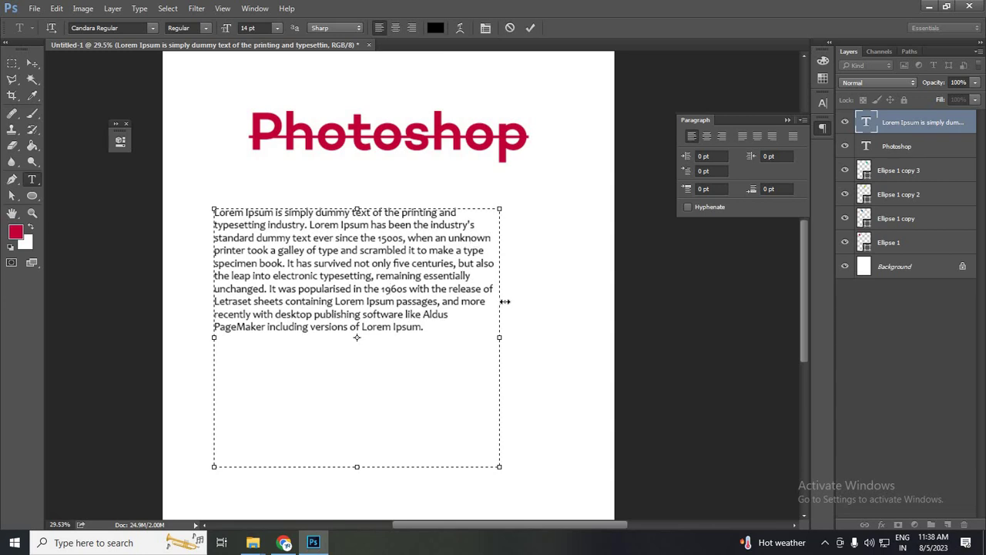
key(Return)
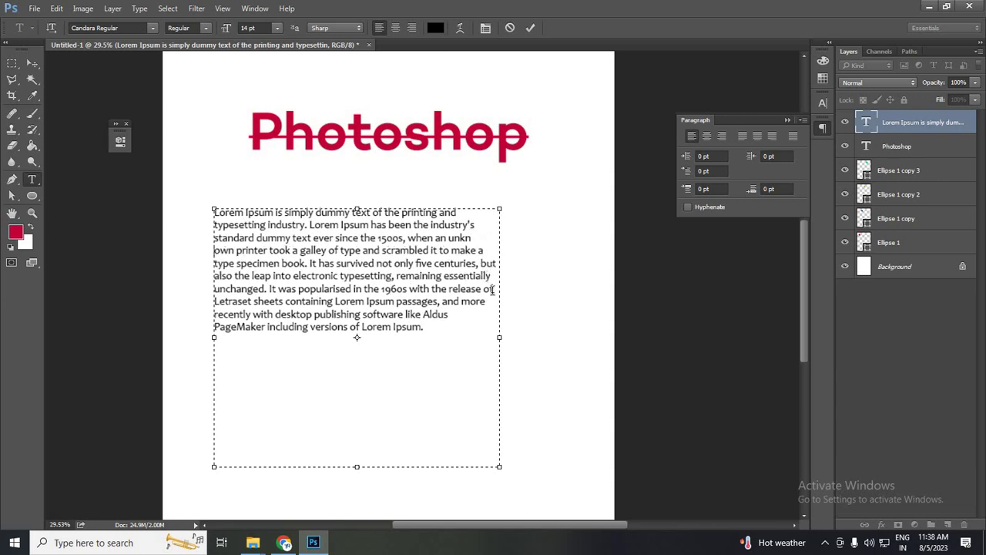
key(Return)
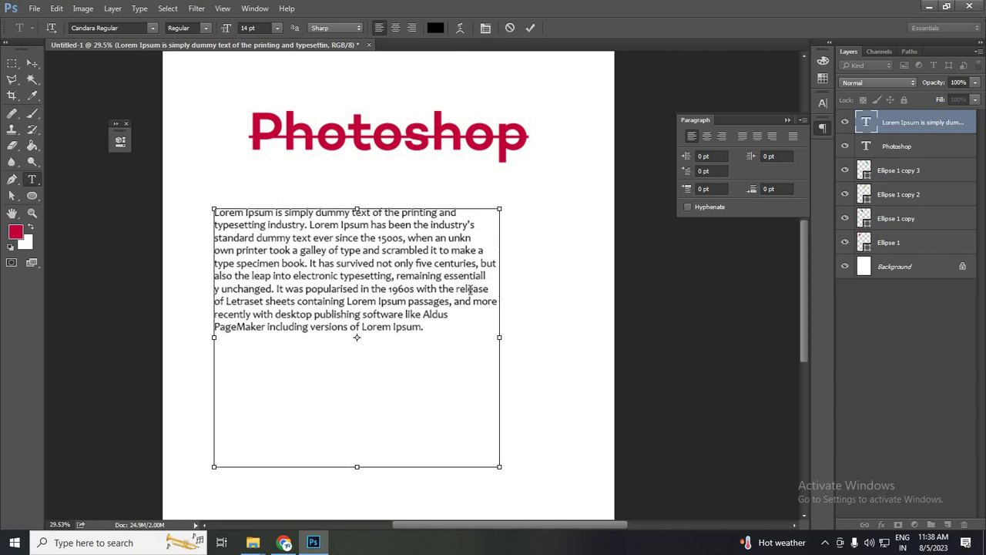
Replace the box's text with the 'Why do we use it?' paragraph copied from lipsum.com
click(284, 543)
click(497, 216)
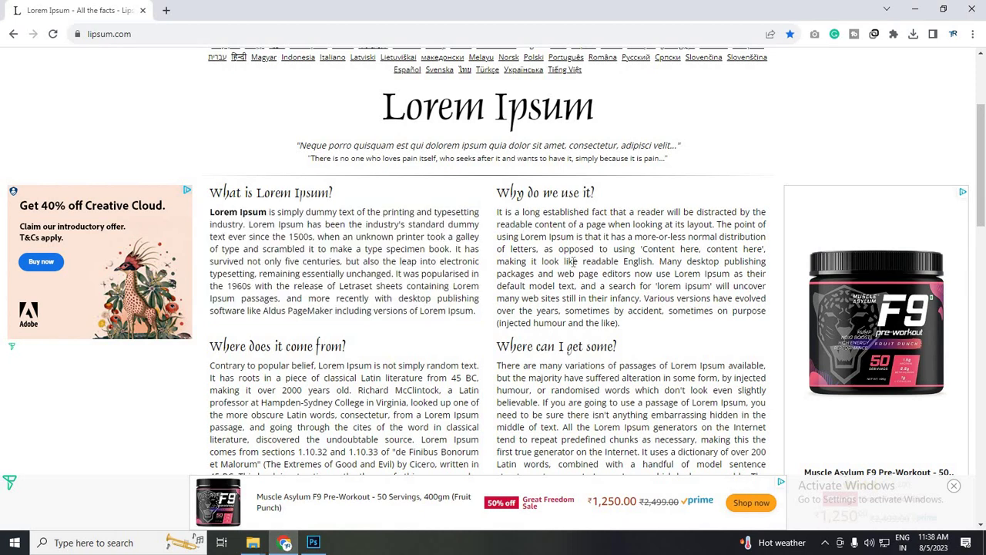
triple_click(651, 331)
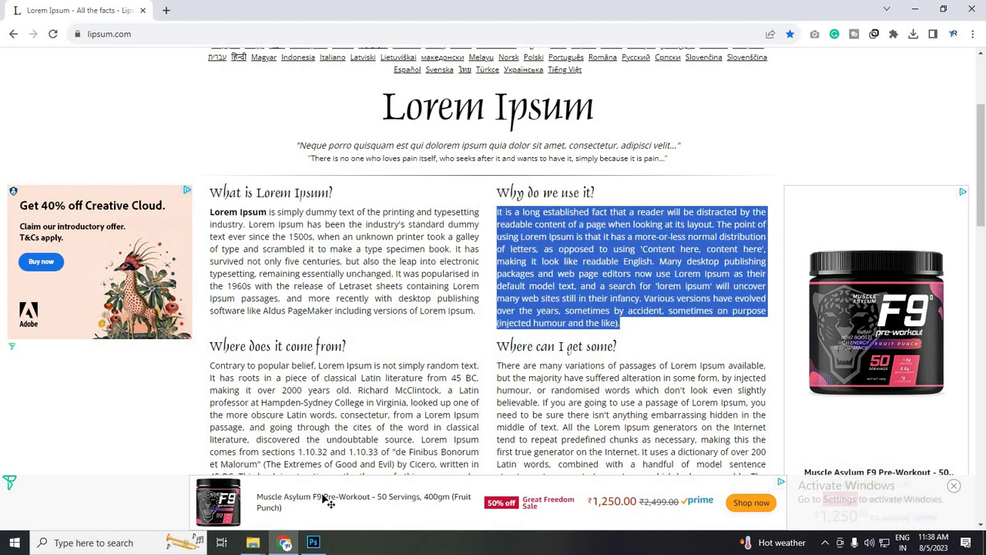
key(ctrl+c)
click(312, 542)
key(ctrl+a)
key(ctrl+v)
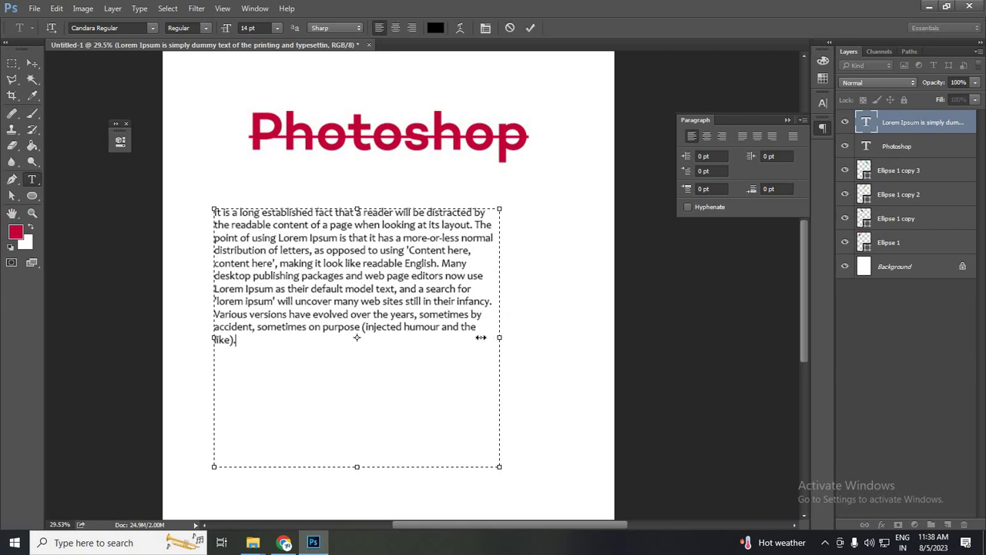
Resize the 'It is a long established fact…' text box wider so its lines run longer
mouse_move(480, 337)
mouse_down()
mouse_move(538, 337)
mouse_move(460, 330)
mouse_up()
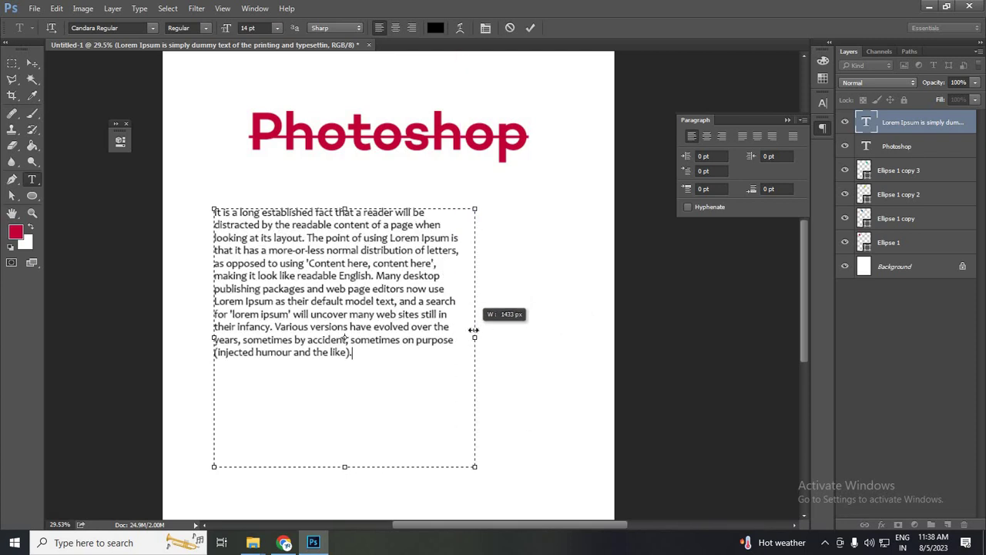
drag(473, 330, 533, 337)
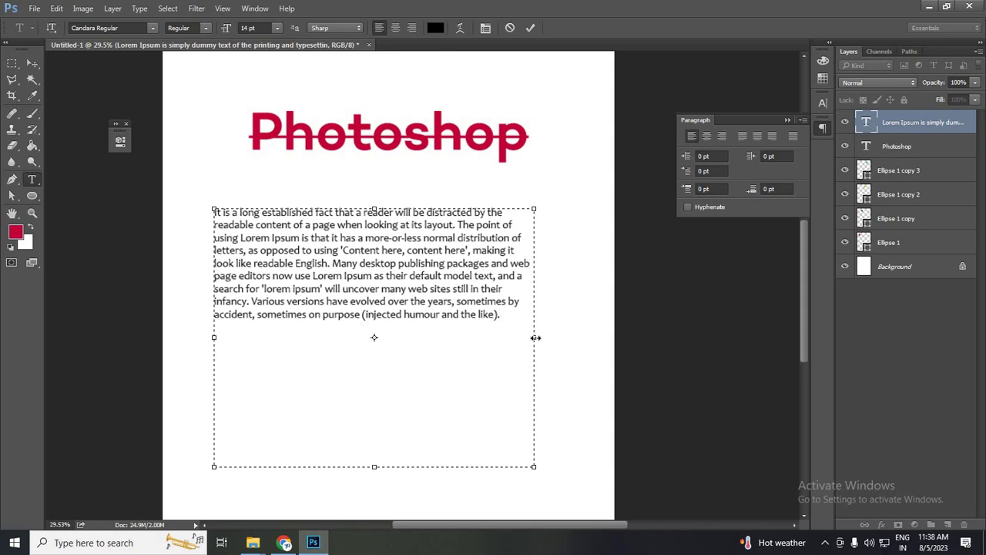
drag(535, 338, 549, 338)
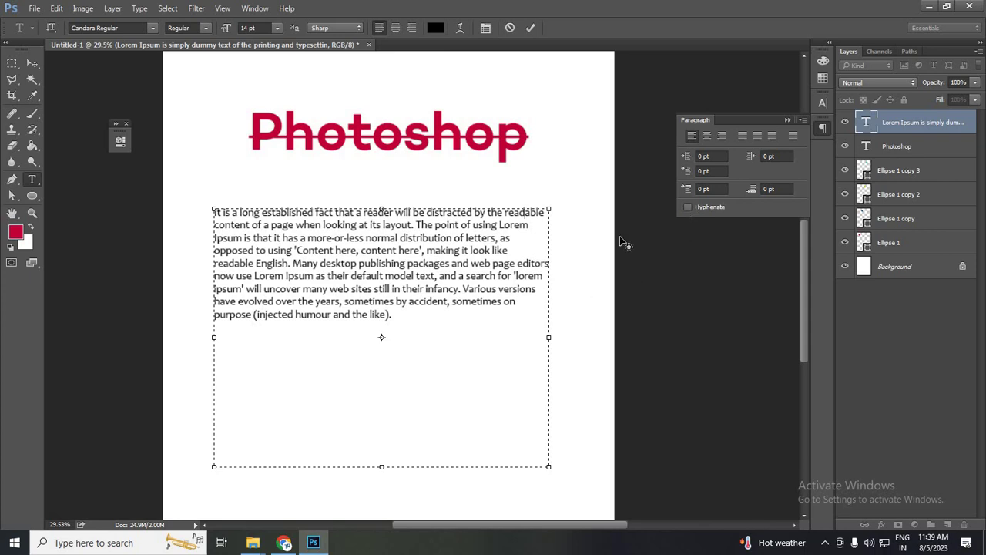
Enable Hyphenate for the whole passage and narrow the box so 'content' splits as 'con-tent'
key(ctrl+a)
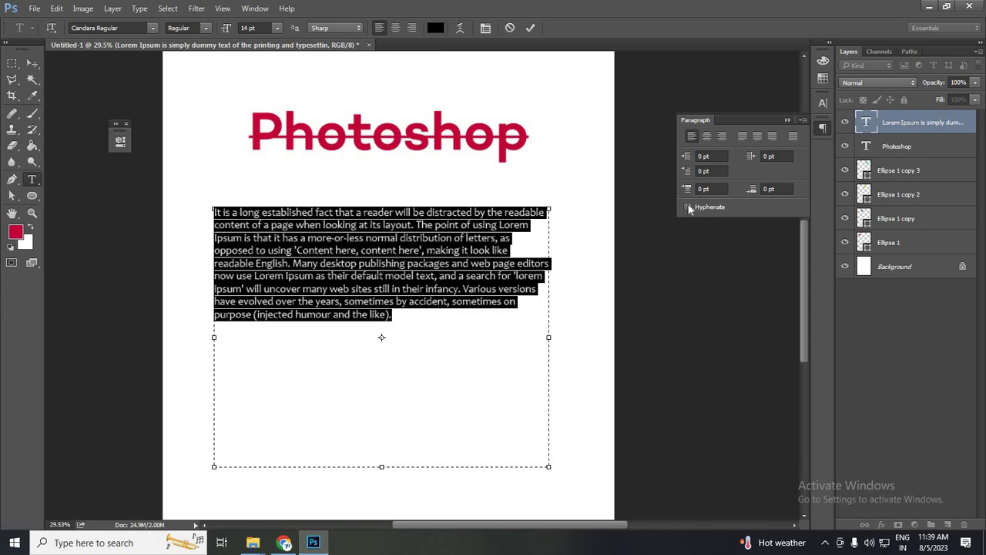
click(688, 207)
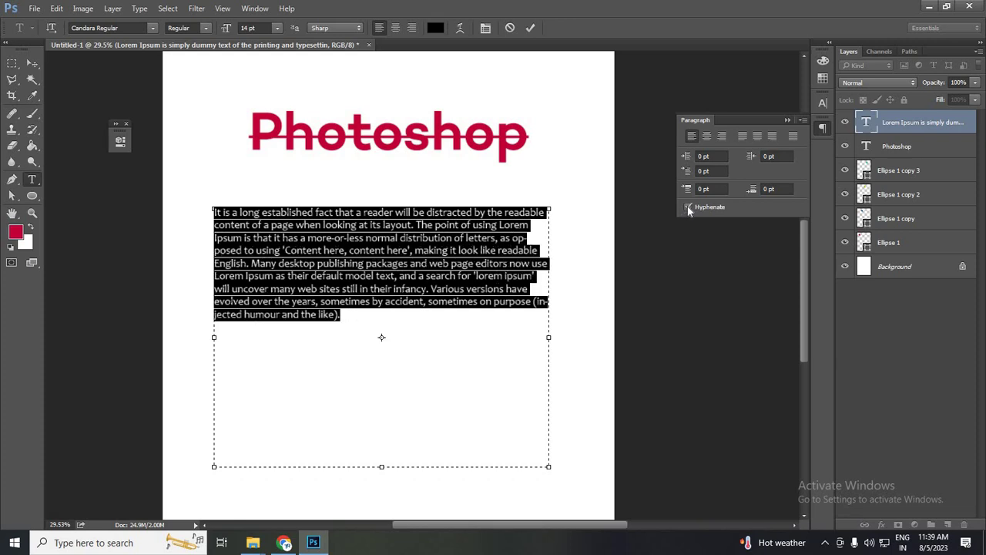
key(Right)
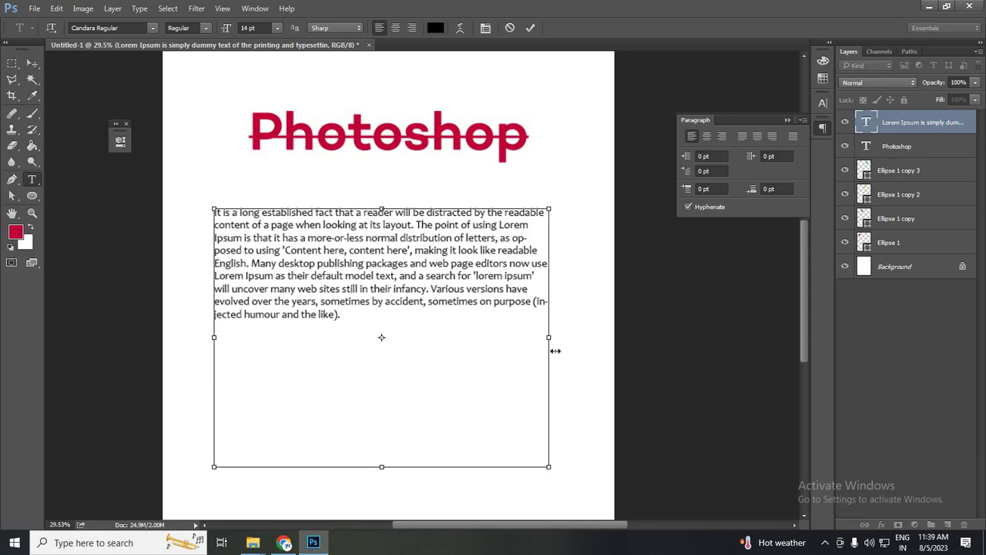
key(ctrl+a)
drag(545, 342, 503, 339)
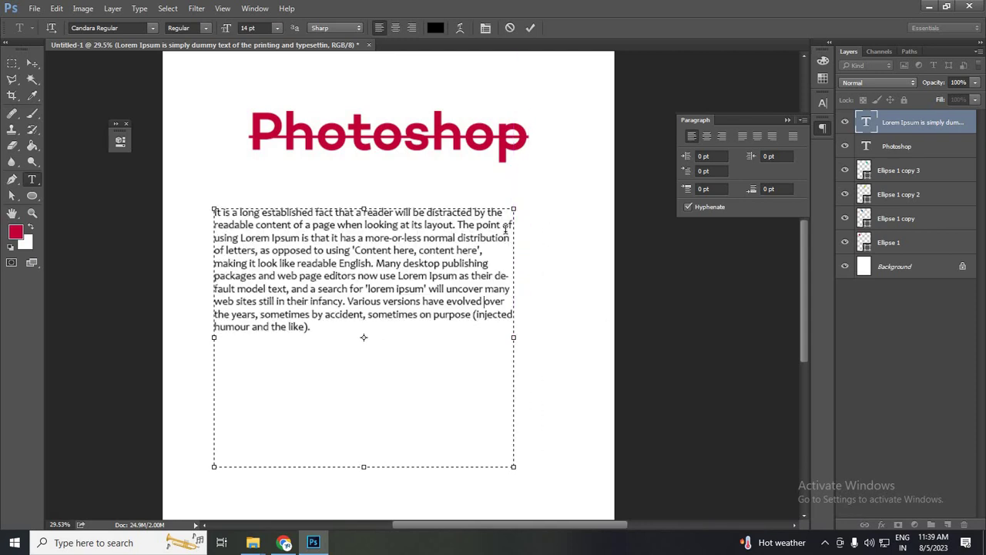
drag(513, 338, 502, 338)
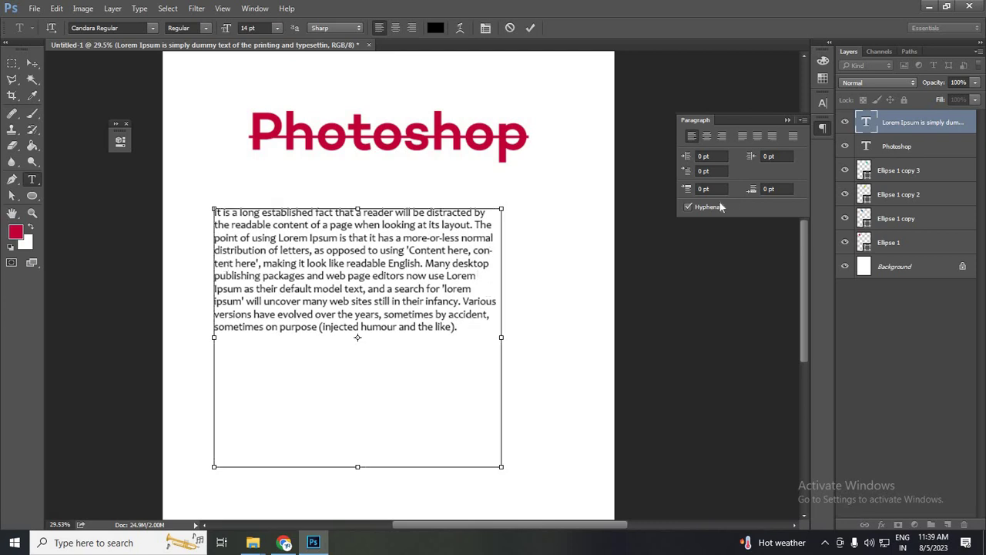
Narrow the text box further, then turn Hyphenate off so the passage wraps whole words
key(ctrl+a)
click(688, 207)
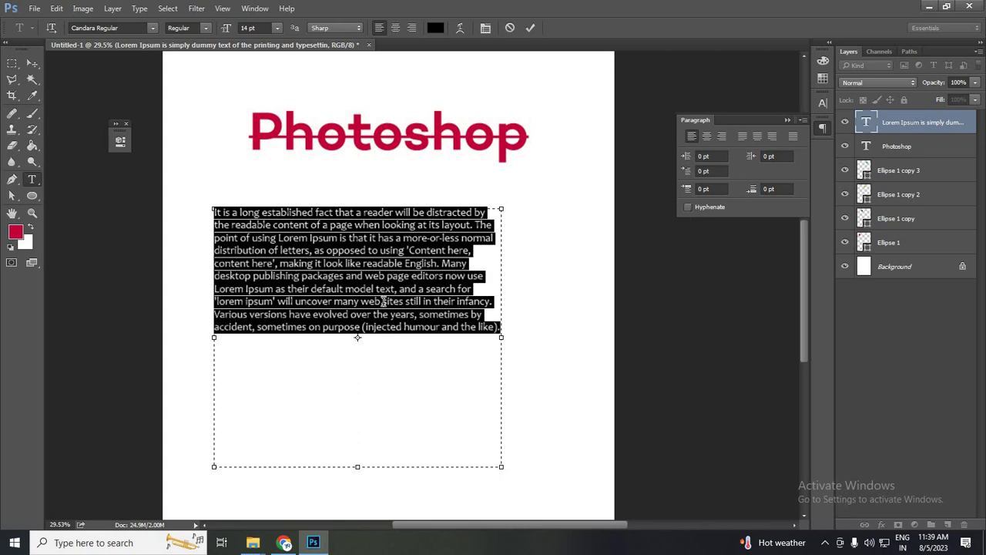
click(443, 330)
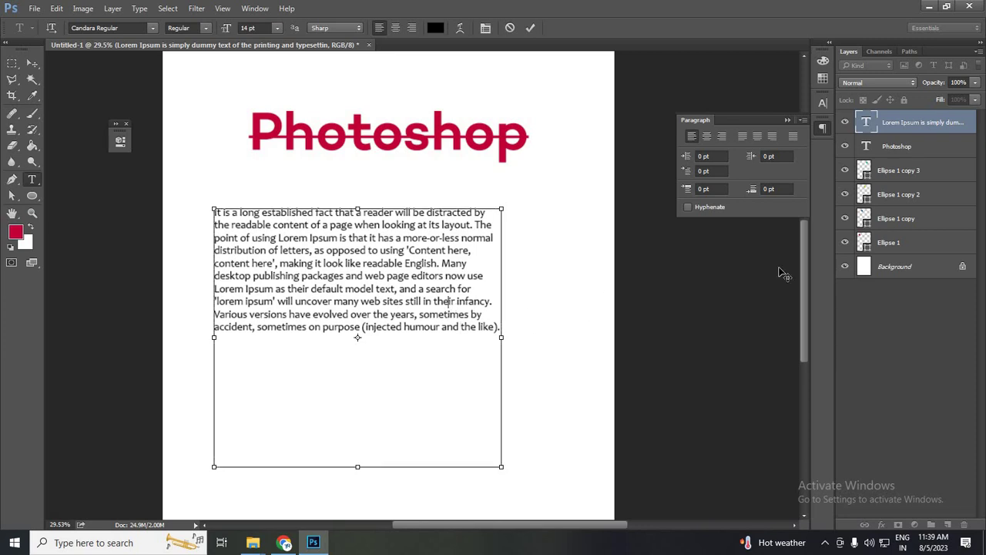
key(ctrl+a)
click(688, 206)
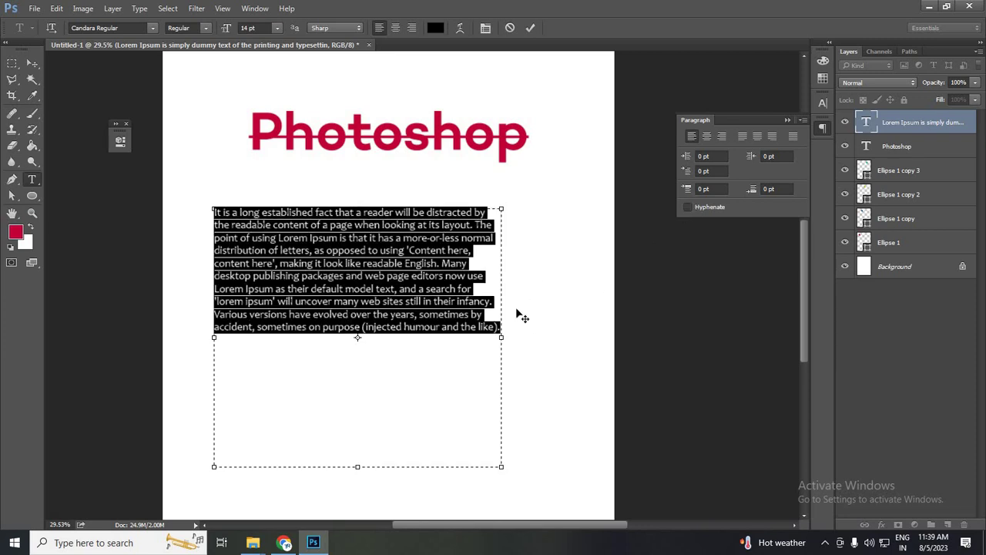
drag(484, 340, 450, 341)
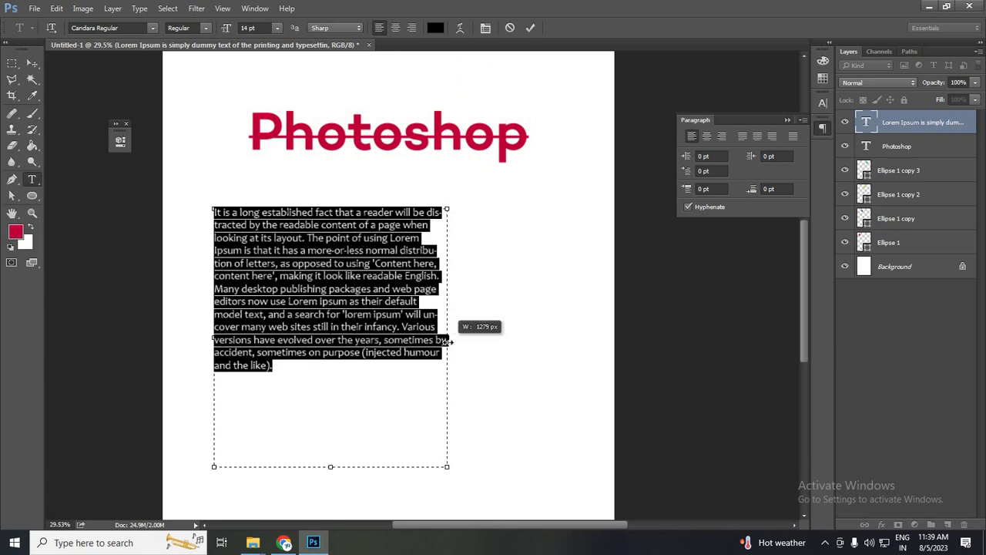
click(437, 262)
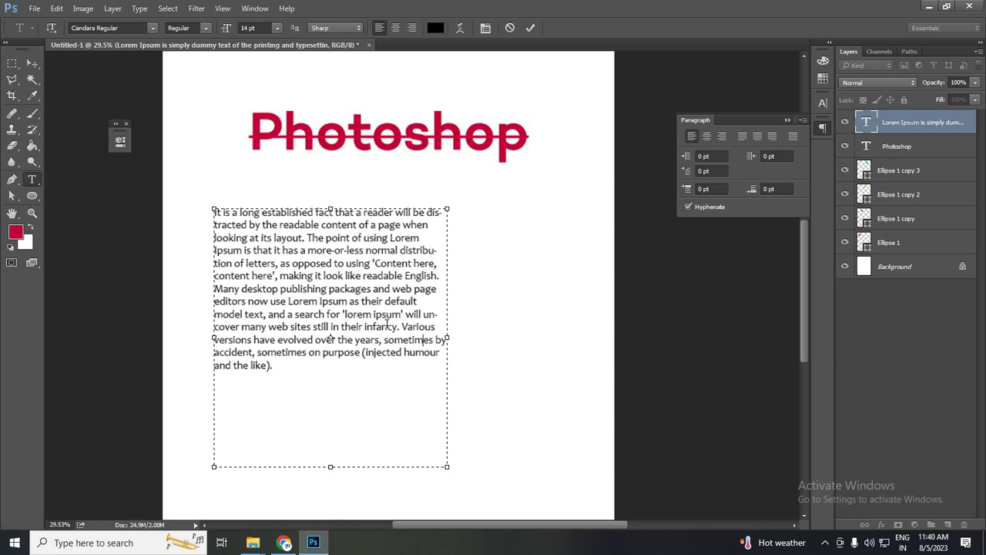
key(ctrl+a)
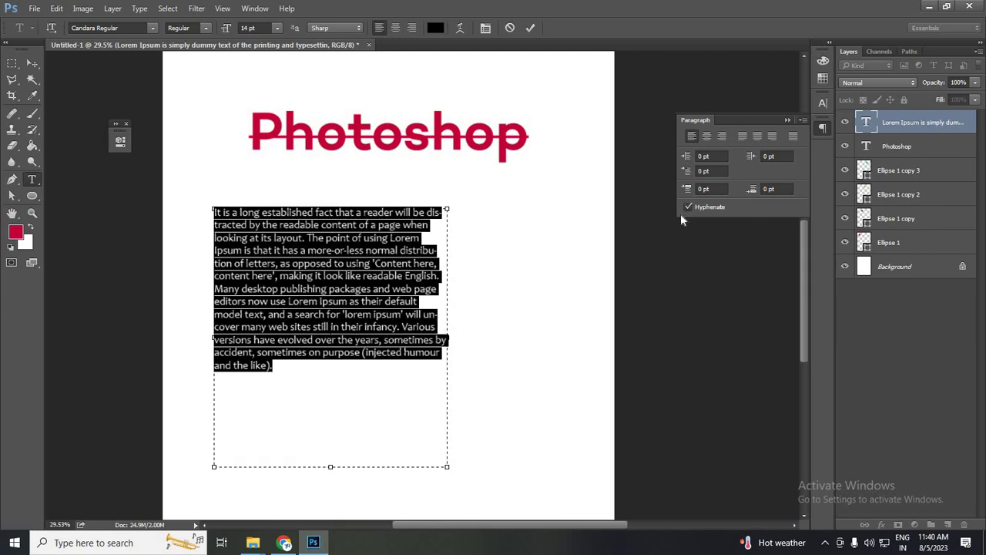
click(687, 206)
click(423, 352)
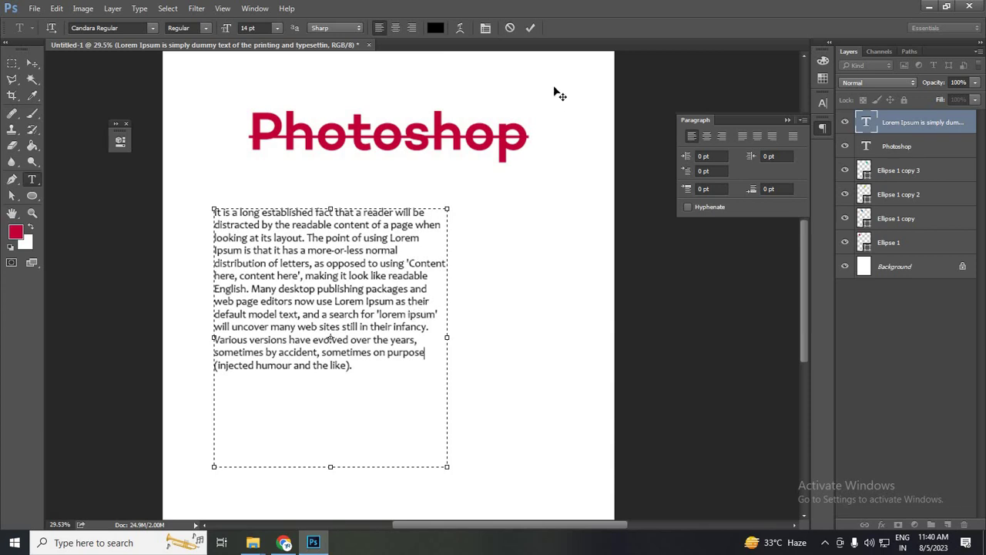
Commit the text edits, nudge the paragraph into position, and zoom out
click(33, 65)
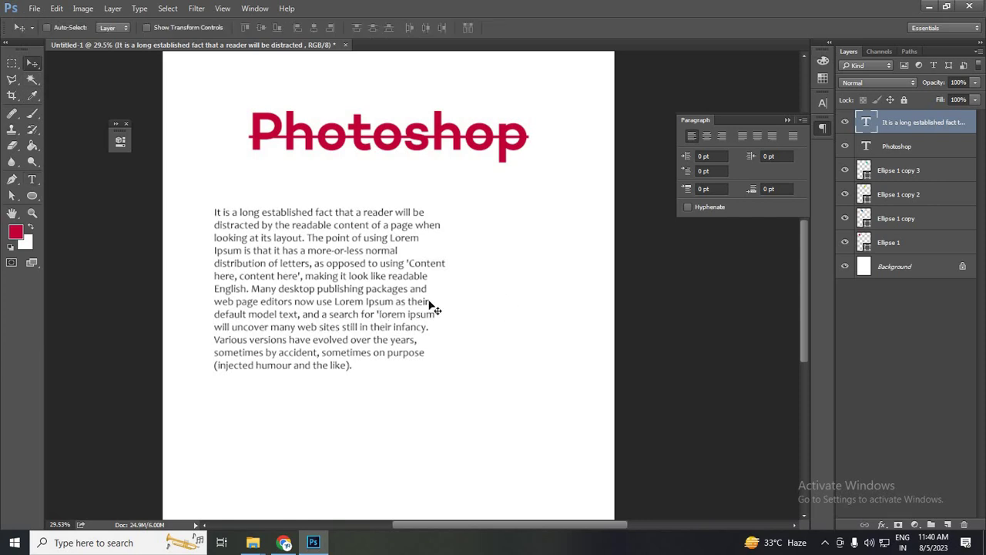
drag(331, 356, 383, 344)
scroll(410, 331, down, 2)
scroll(410, 331, down, 1)
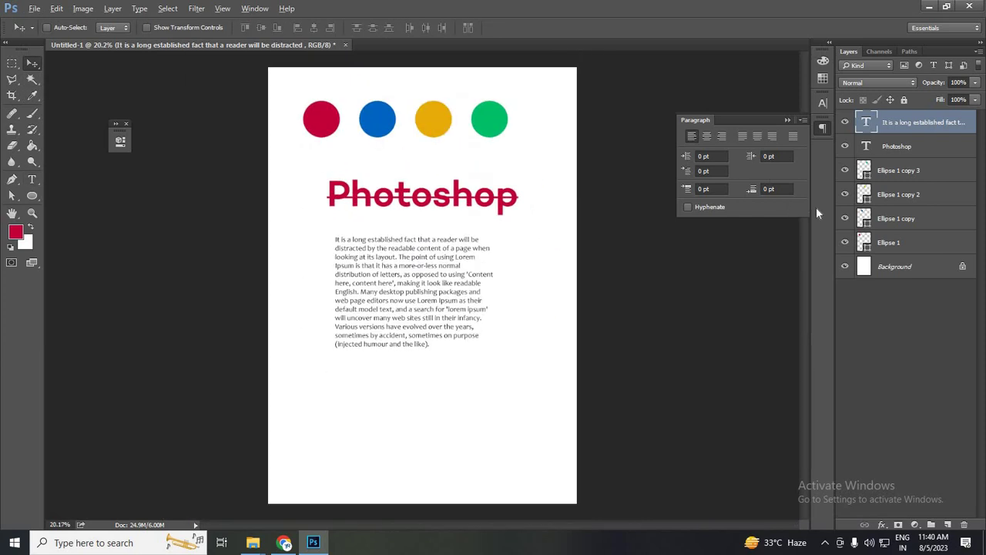
Show the Character panel, confirming 14 pt Candara Regular, and return to the Move tool
click(823, 102)
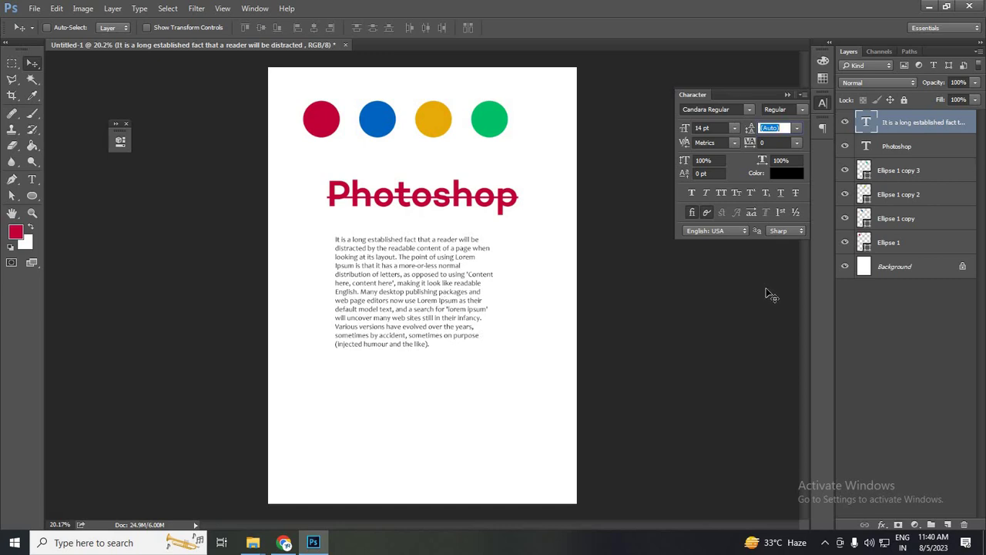
right_click(32, 180)
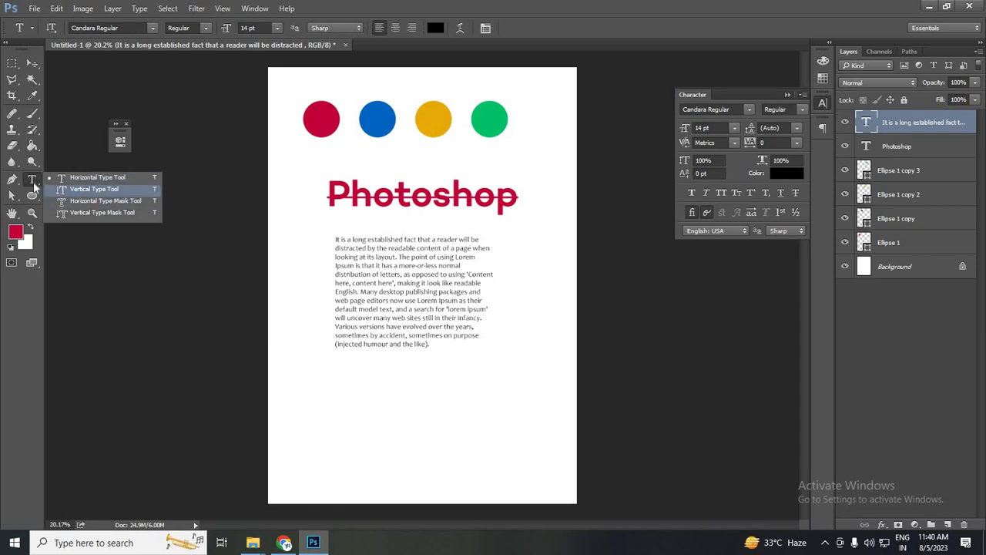
click(334, 223)
key(v)
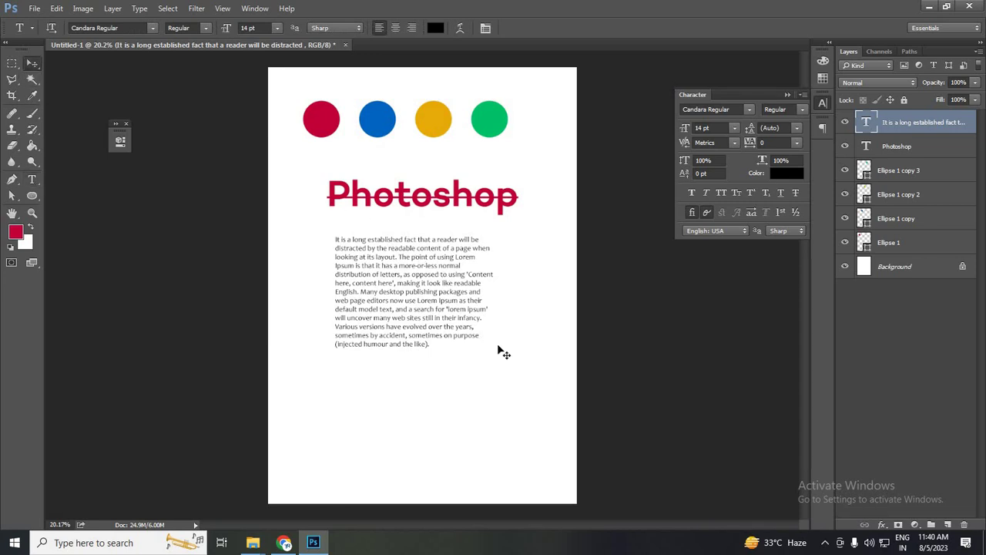